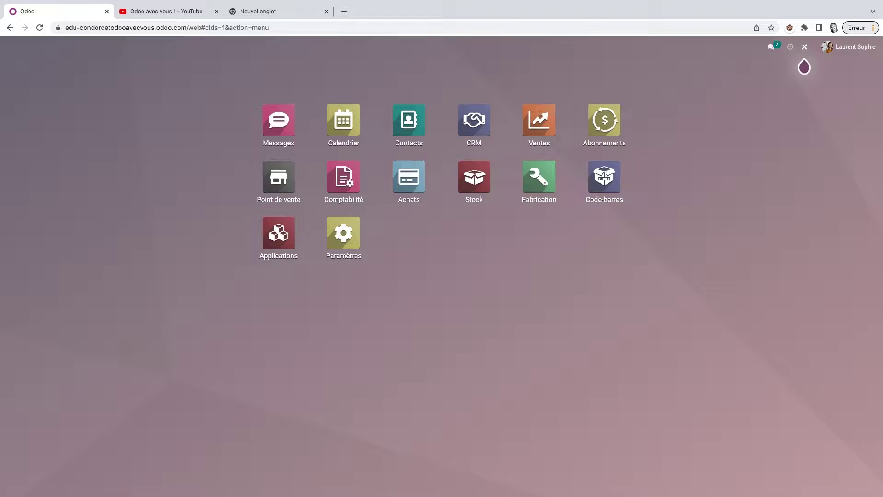
# Step: Search the application catalogue for "documents" and install the Documents app
pyautogui.click(283, 232)
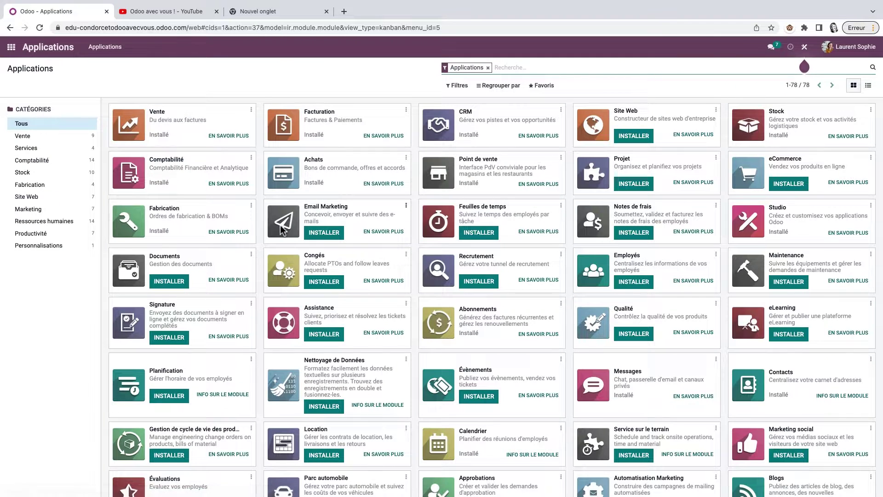
pyautogui.click(520, 67)
pyautogui.write('docu')
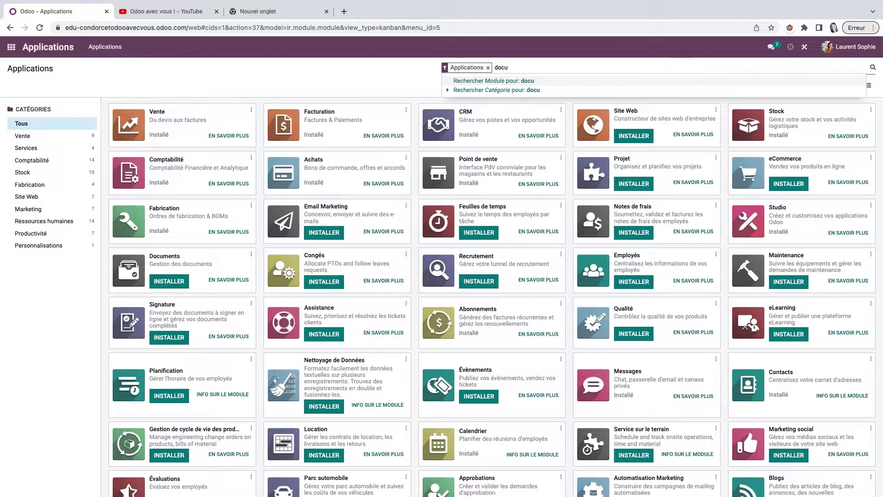
pyautogui.write('ments')
pyautogui.press('Return')
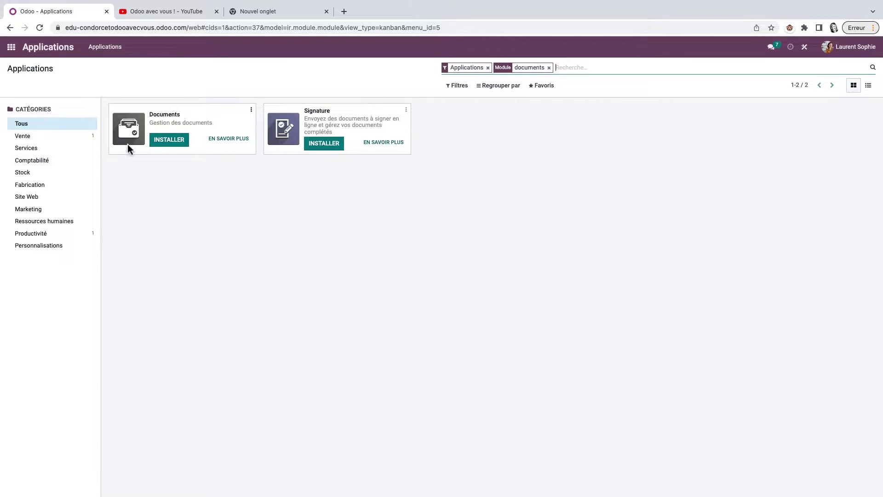
pyautogui.click(173, 140)
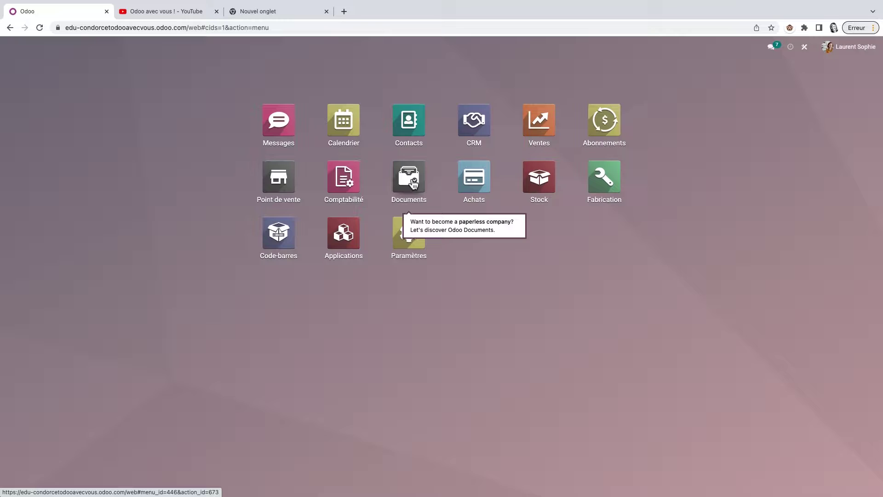
# Step: Open the Documents app, select the mail.png file and show the contents of the Interne workspace
pyautogui.click(414, 184)
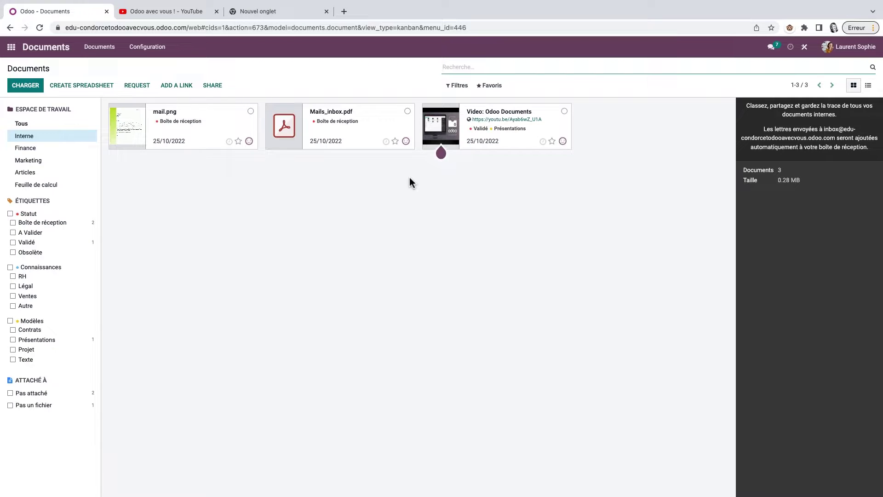
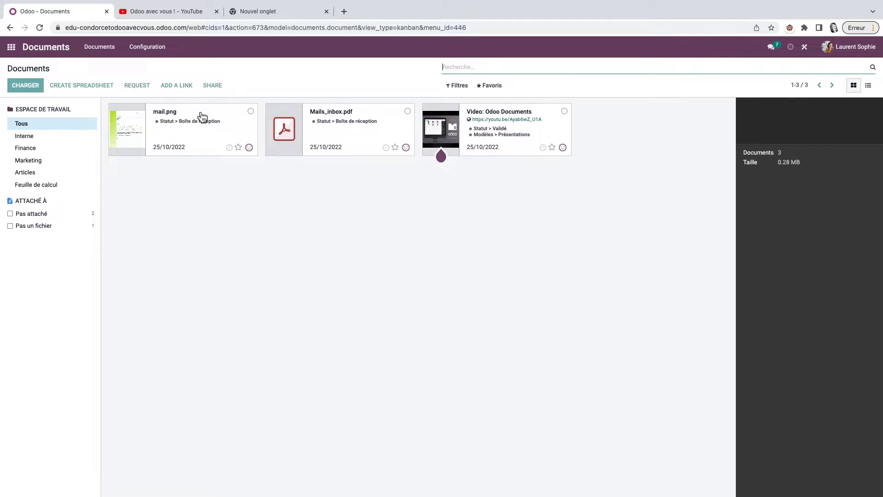
pyautogui.moveTo(201, 125)
pyautogui.mouseDown()
pyautogui.moveTo(158, 147)
pyautogui.moveTo(50, 142)
pyautogui.moveTo(171, 134)
pyautogui.moveTo(28, 163)
pyautogui.moveTo(192, 134)
pyautogui.mouseUp()
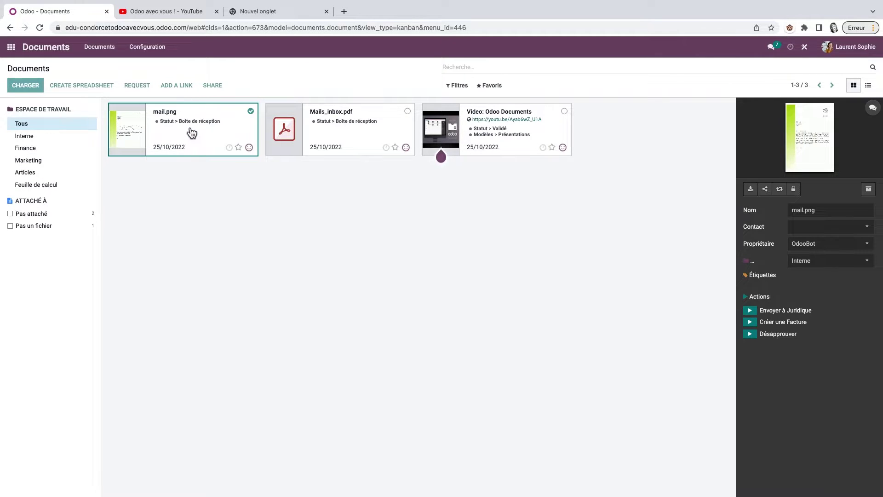
pyautogui.moveTo(191, 133); pyautogui.dragTo(27, 136)
pyautogui.click(28, 137)
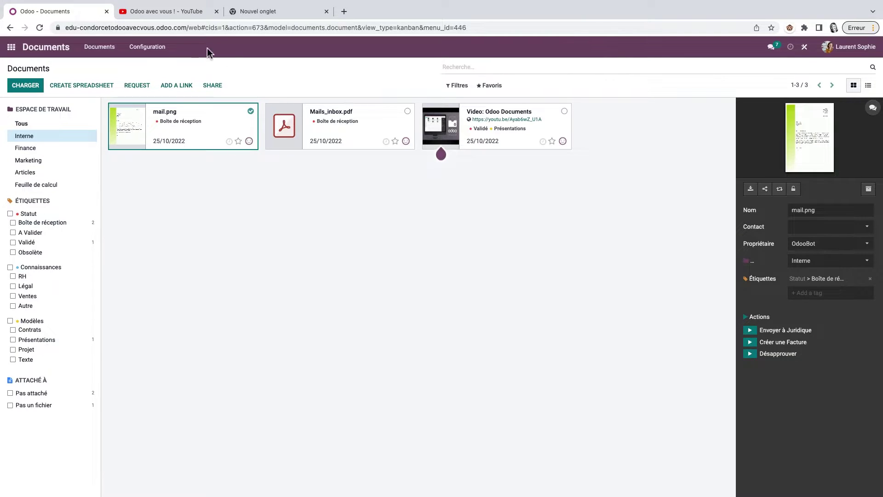
# Step: Open the record of the Interne workspace from the list of configured workspaces
pyautogui.click(149, 51)
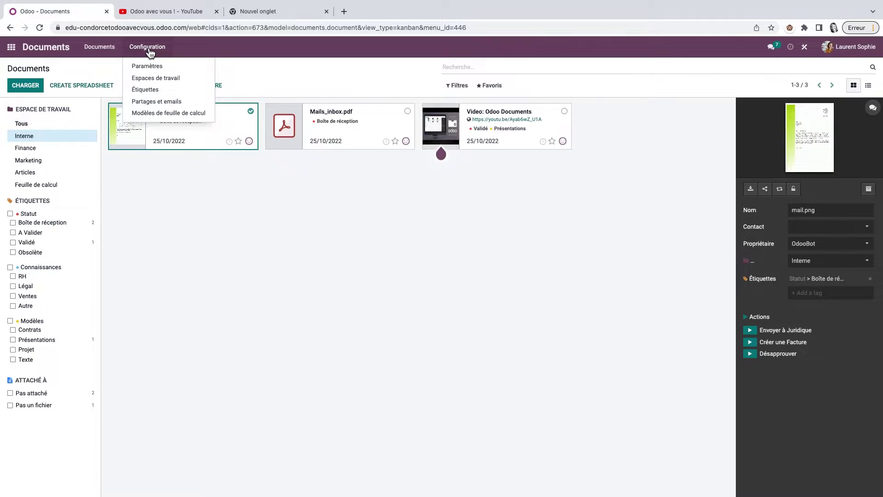
pyautogui.click(162, 78)
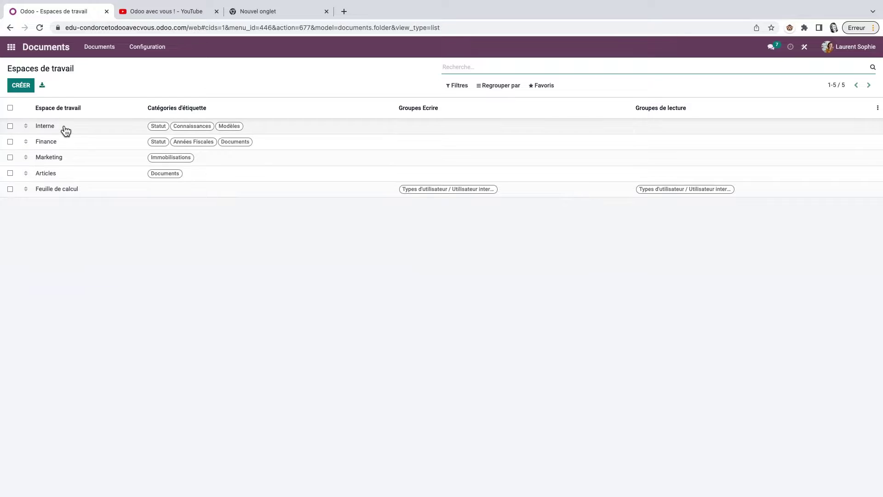
pyautogui.click(99, 54)
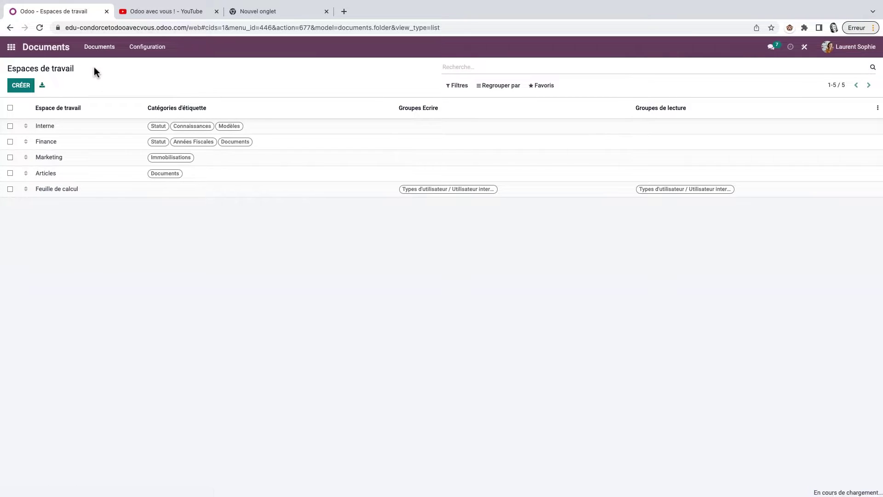
pyautogui.click(147, 46)
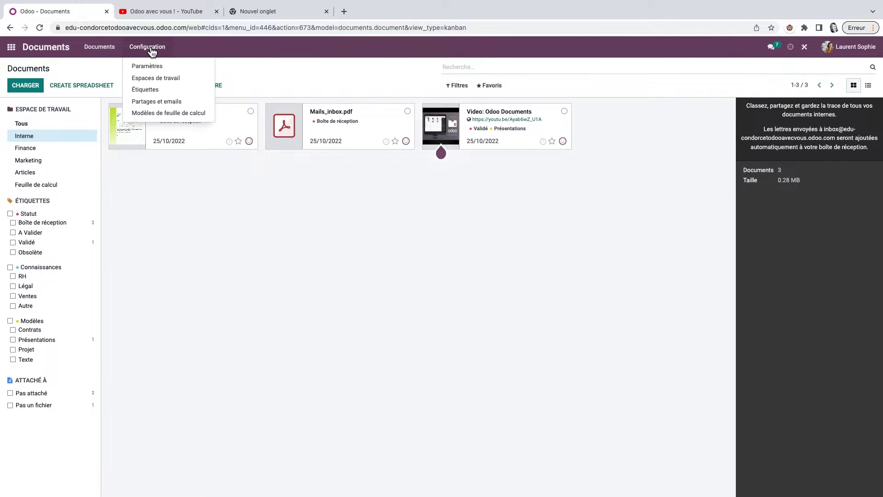
pyautogui.click(155, 65)
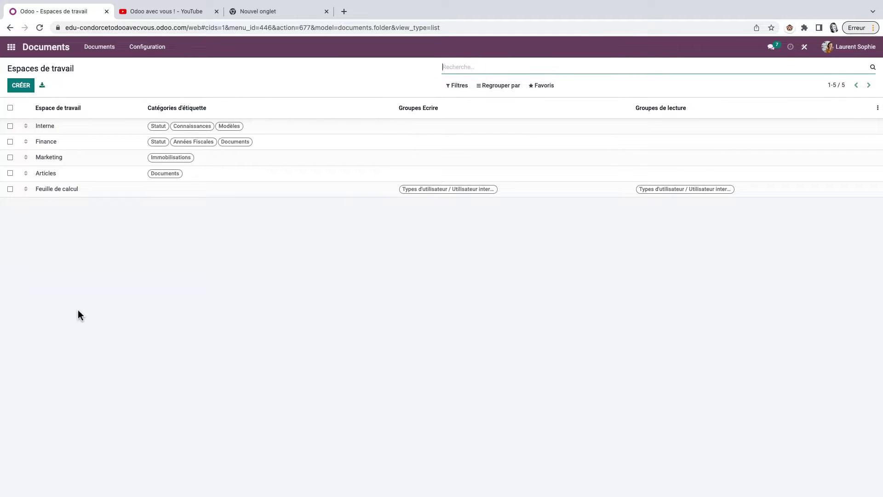
pyautogui.click(51, 127)
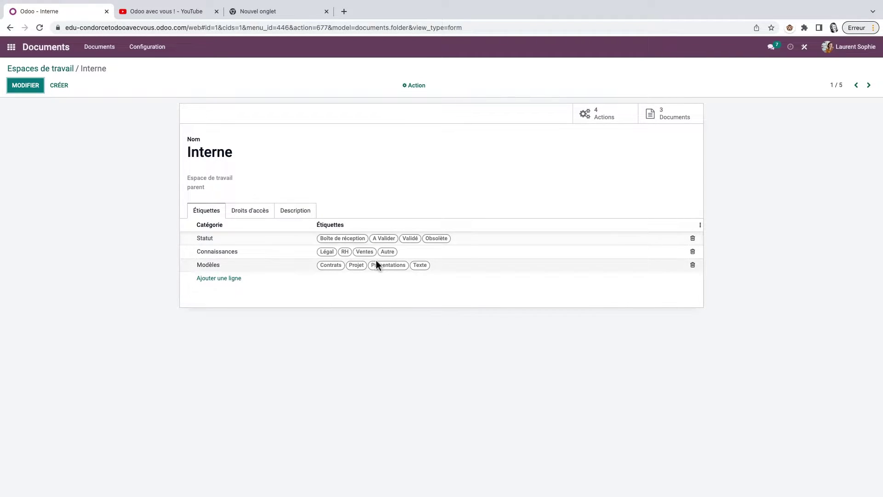
# Step: Examine the Interne workspace's access rights with its write-group options, its description and its tag categories in edit mode
pyautogui.click(261, 213)
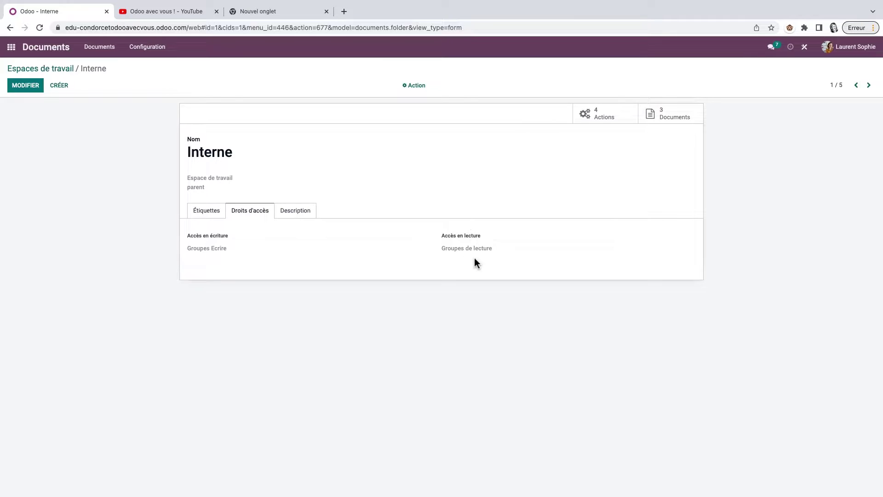
pyautogui.click(36, 86)
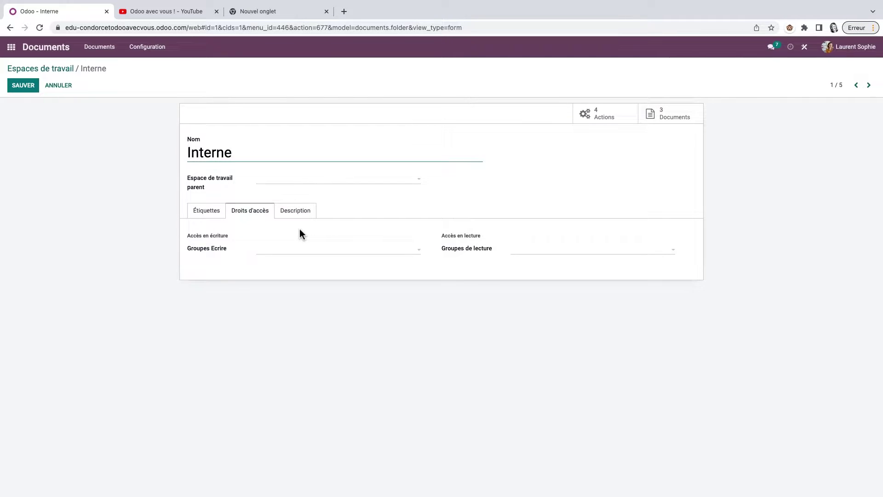
pyautogui.click(420, 253)
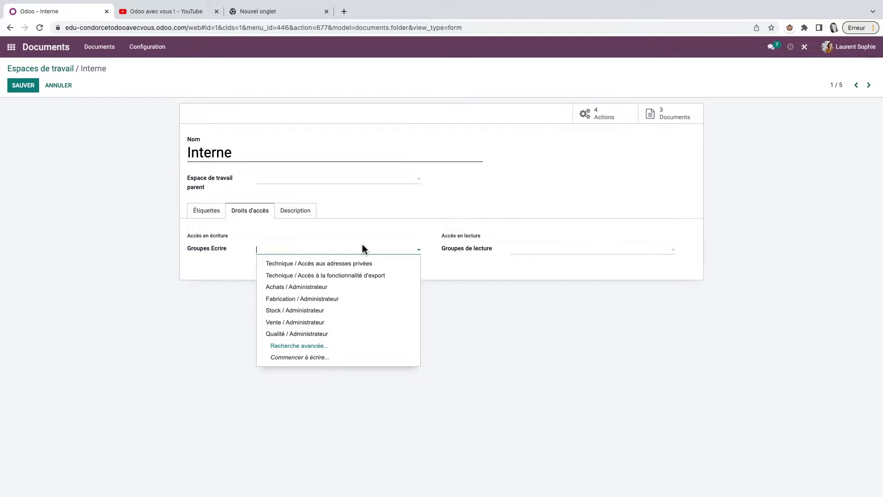
pyautogui.click(552, 269)
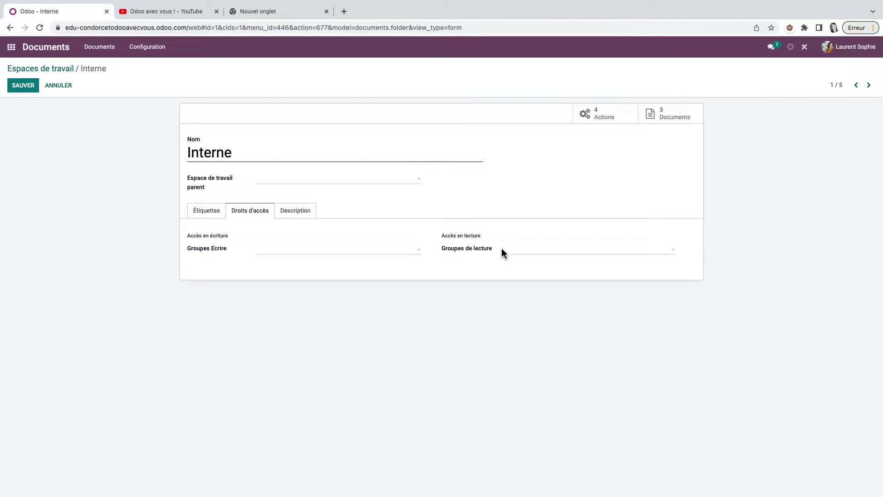
pyautogui.click(305, 216)
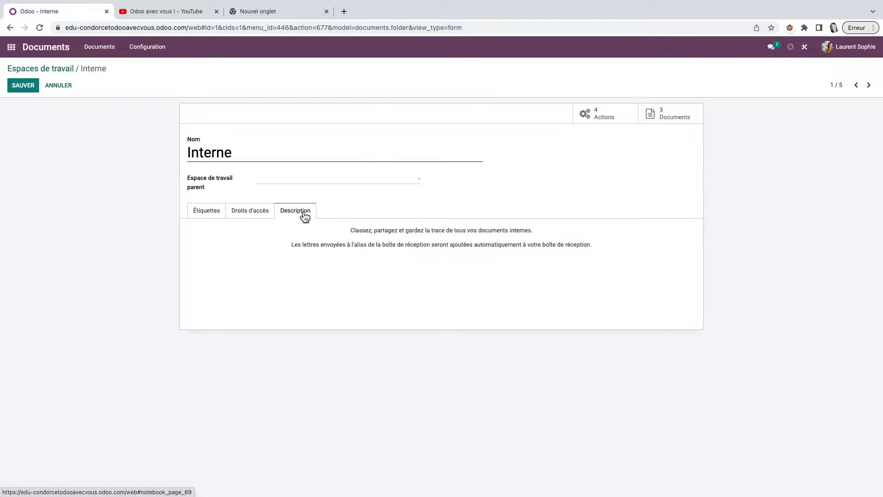
pyautogui.click(214, 215)
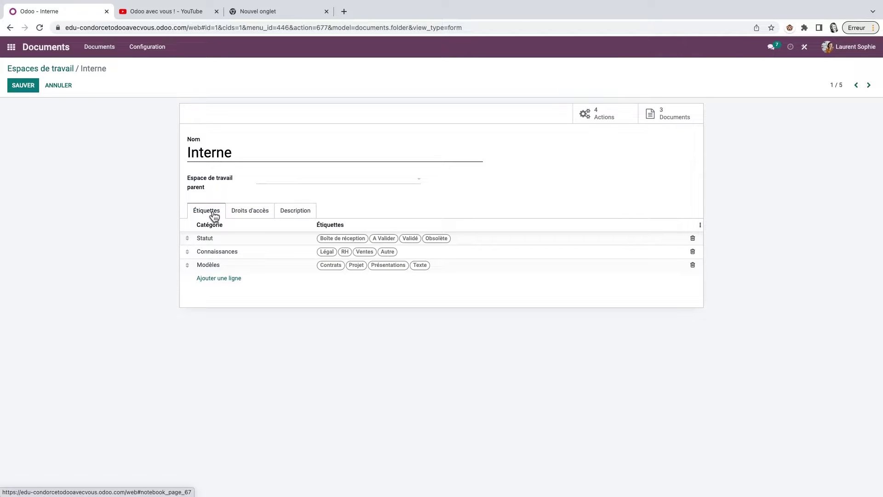
pyautogui.moveTo(203, 183)
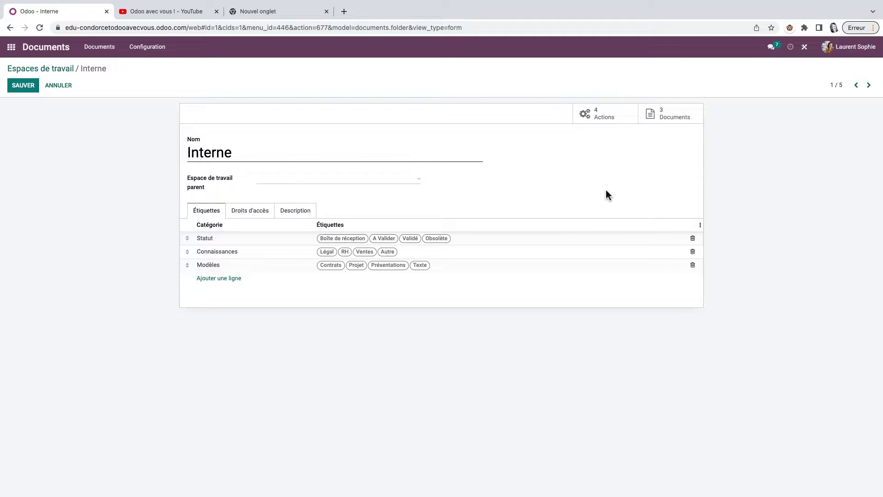
# Step: Review the actions linked to the Interne workspace and return to the documents overview
pyautogui.click(608, 117)
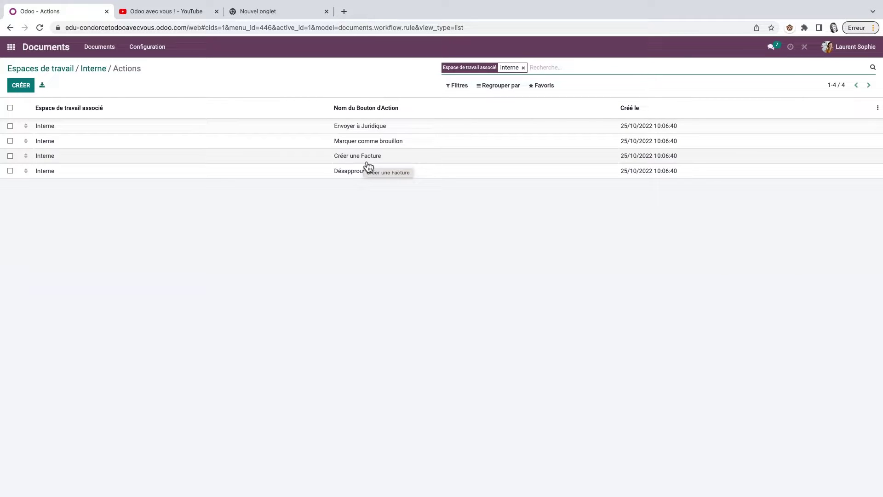
pyautogui.click(58, 68)
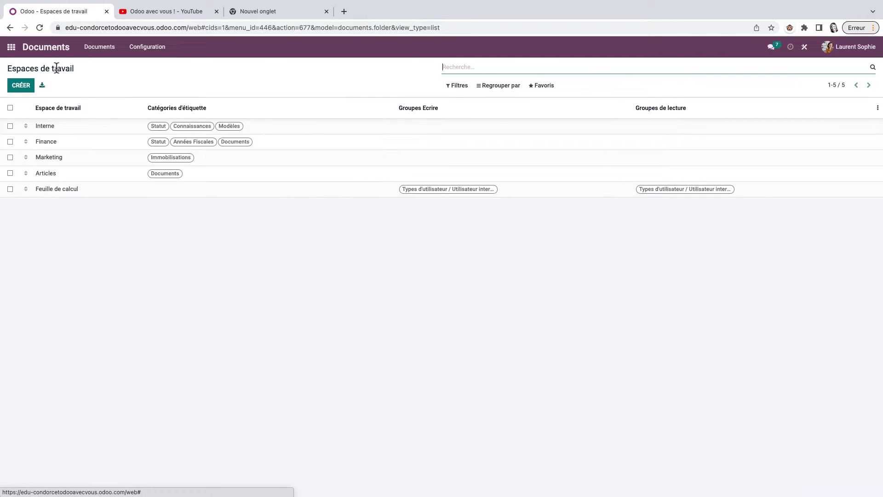
pyautogui.click(46, 126)
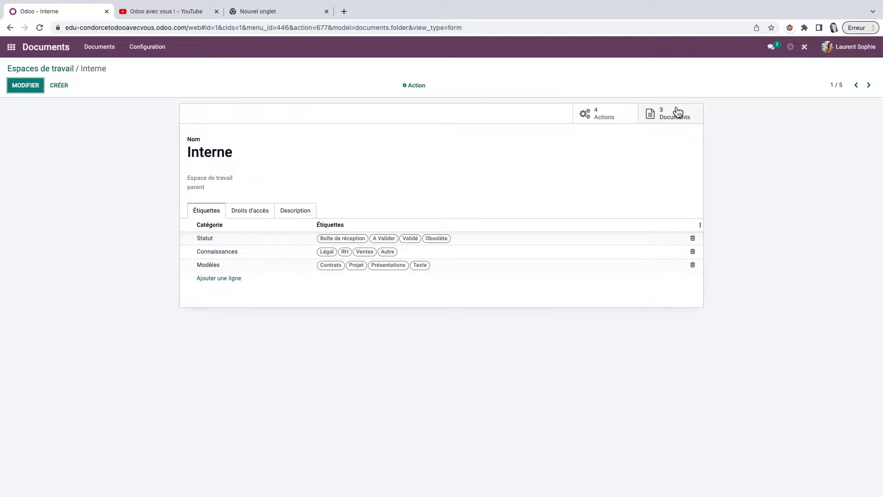
pyautogui.click(101, 53)
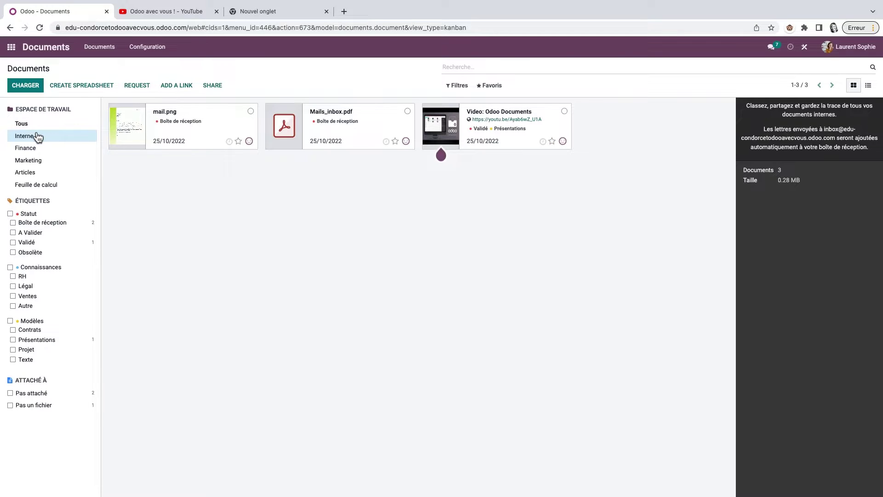
# Step: Review the configured list of document tags and the list of share links
pyautogui.click(159, 50)
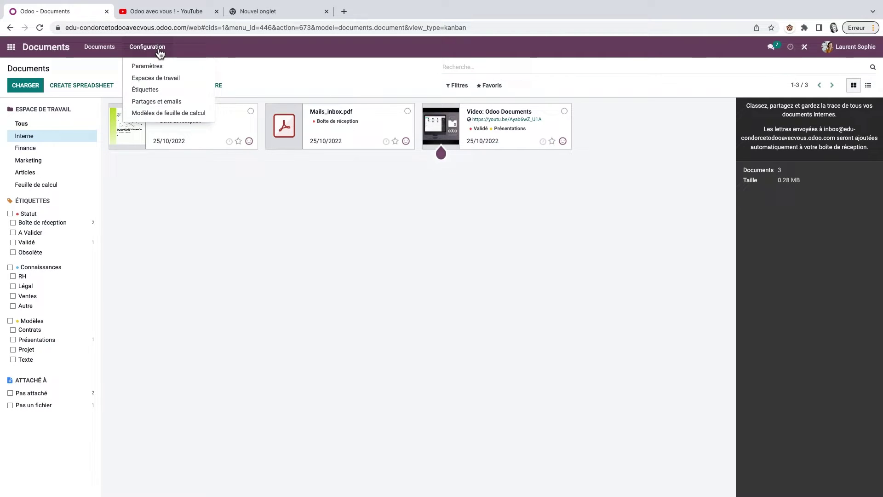
pyautogui.click(152, 90)
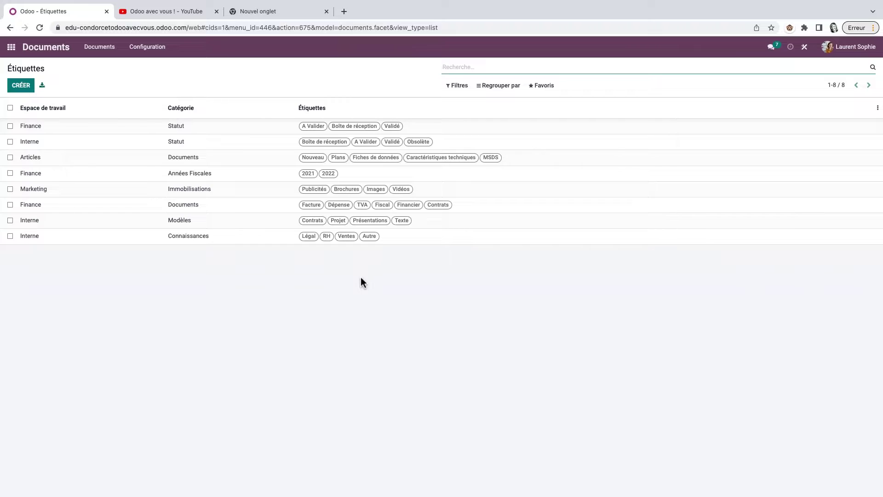
pyautogui.click(148, 47)
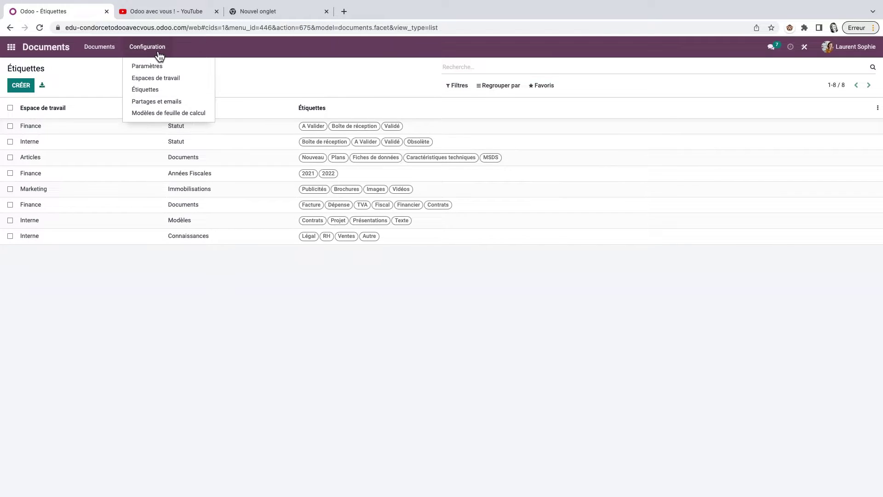
pyautogui.click(155, 101)
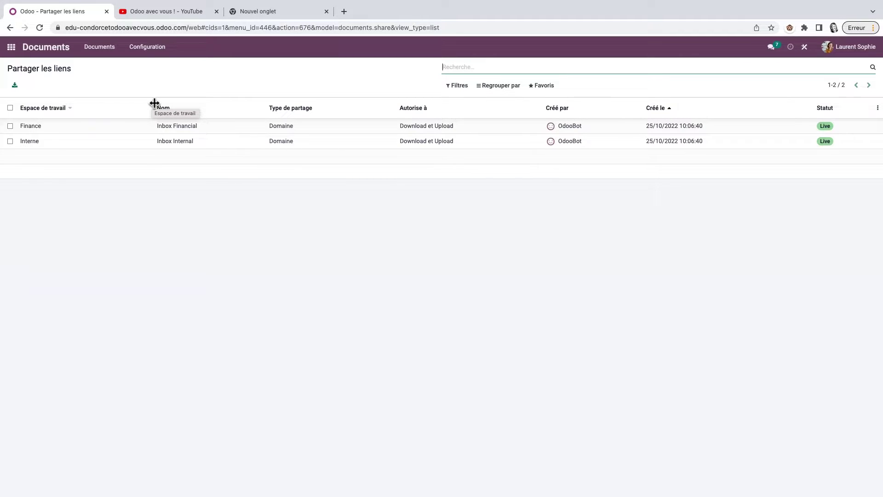
# Step: Start a new workspace record and name it "Test"
pyautogui.click(147, 47)
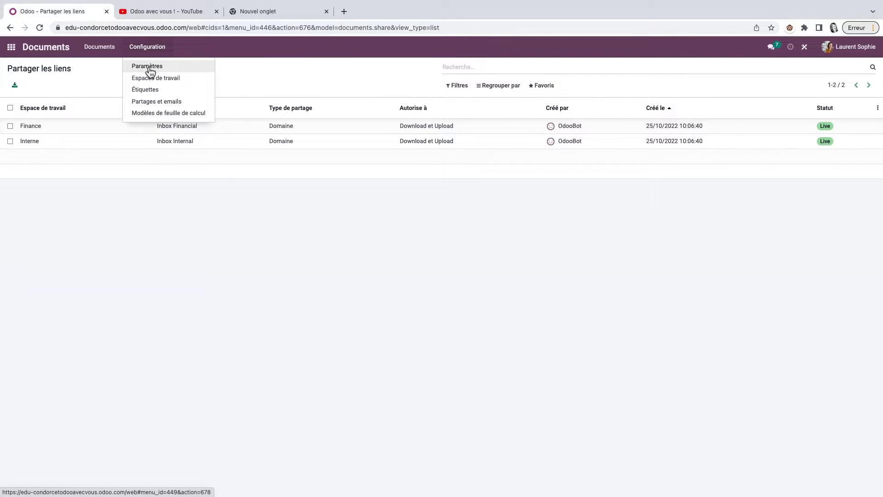
pyautogui.click(151, 82)
pyautogui.click(23, 87)
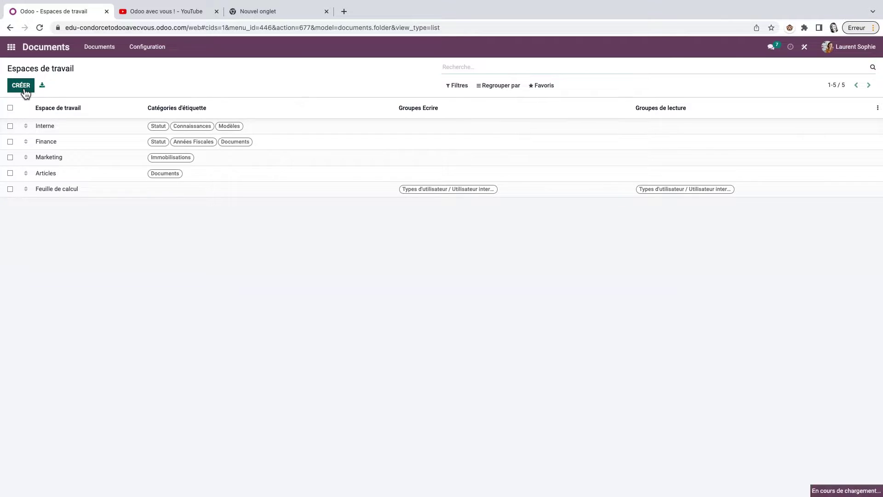
pyautogui.write('T')
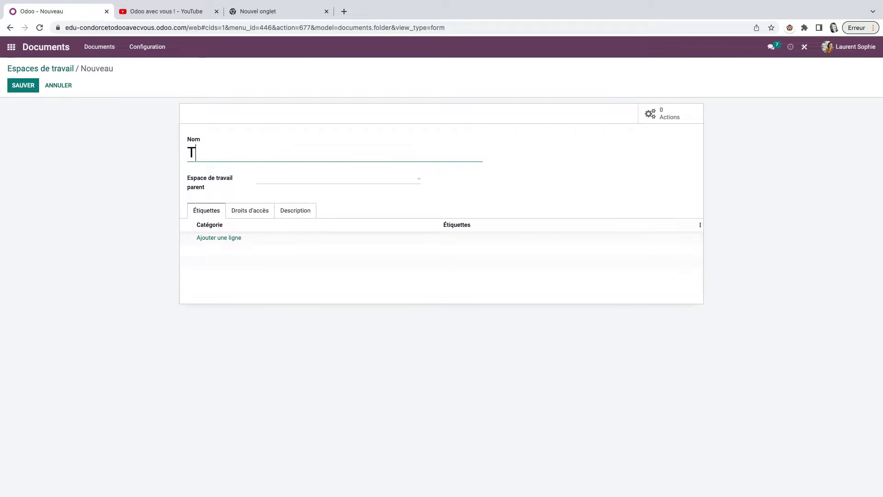
pyautogui.write('est')
# Step: Add a tag category "Statut" with the tags "A tester" and "Testé" to the Test workspace
pyautogui.click(220, 242)
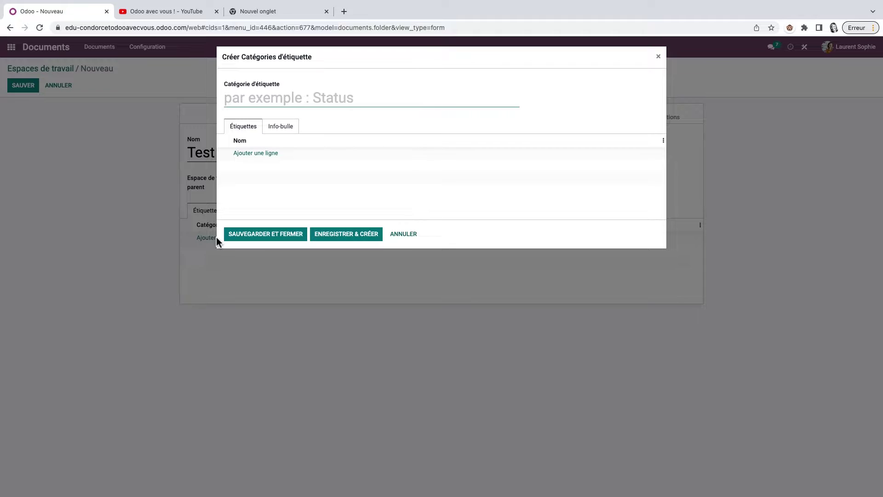
pyautogui.write('Statut')
pyautogui.click(241, 152)
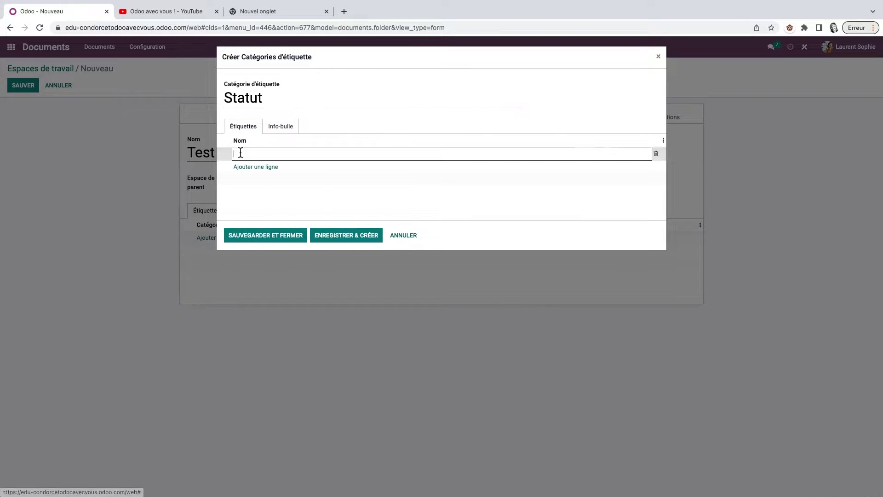
pyautogui.write('A testst')
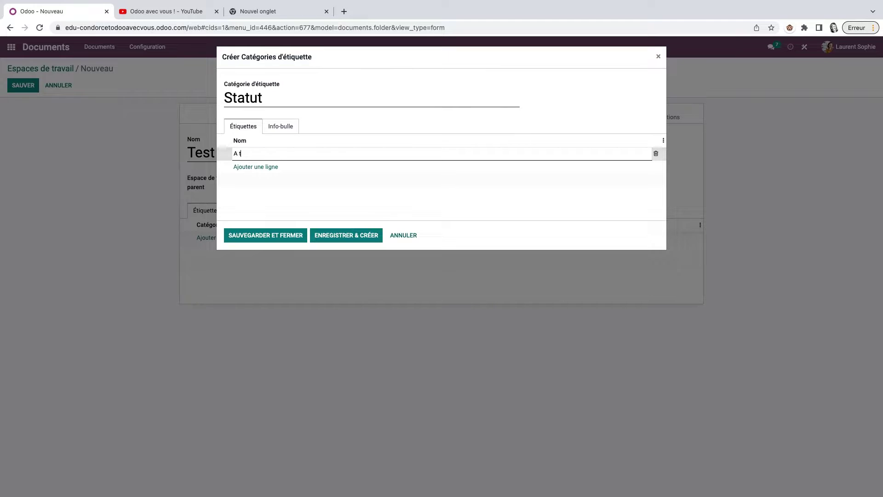
pyautogui.click(246, 167)
pyautogui.write('T')
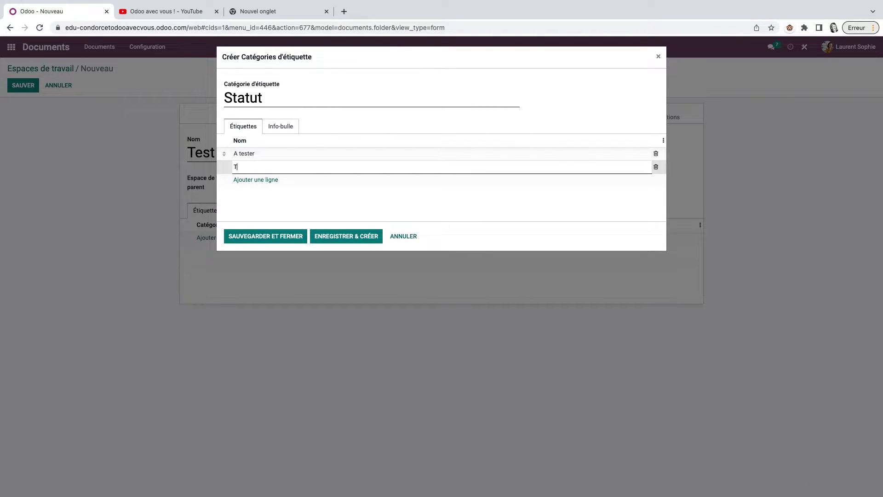
pyautogui.write('esté')
pyautogui.click(270, 238)
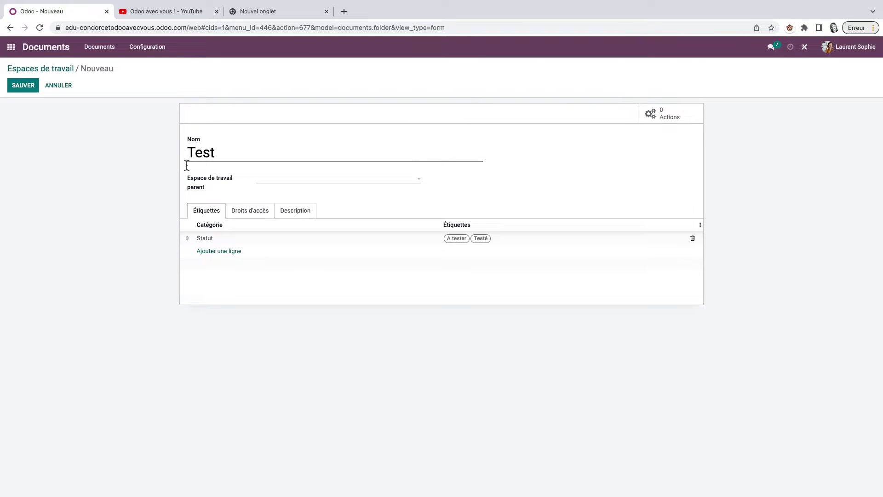
# Step: Return to the documents overview and check the tags offered in the Test and Finance workspaces
pyautogui.click(103, 51)
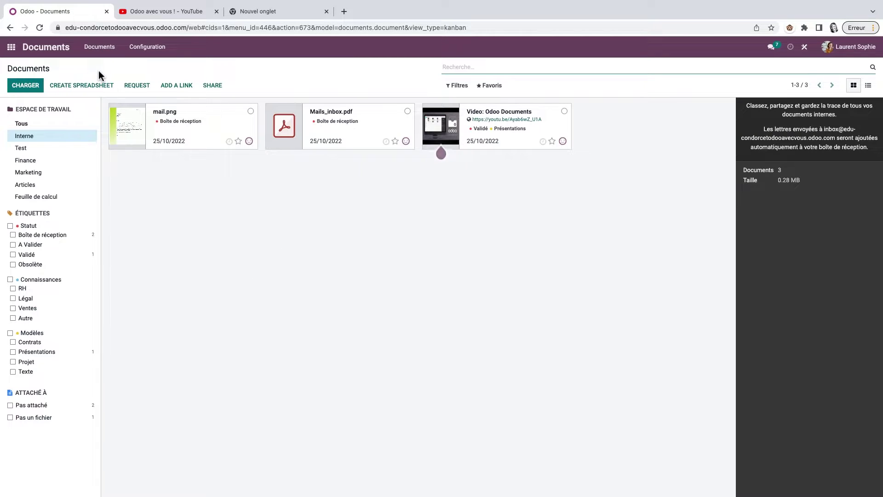
pyautogui.click(25, 149)
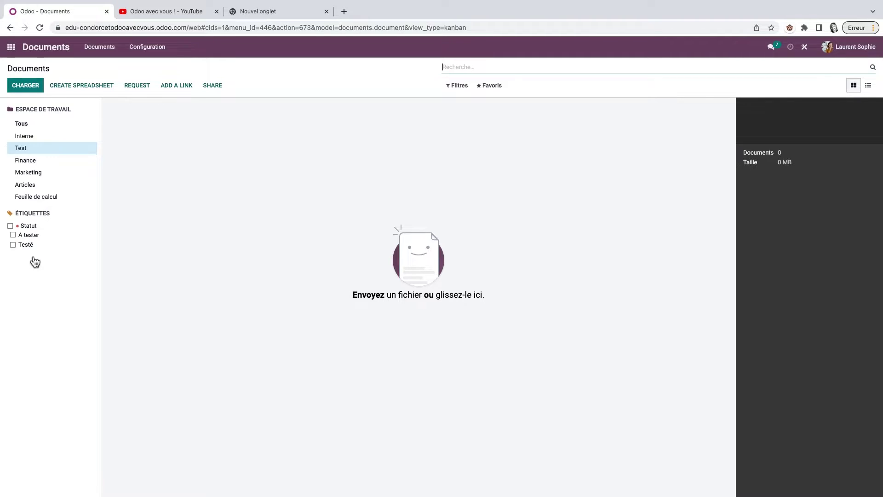
pyautogui.click(26, 161)
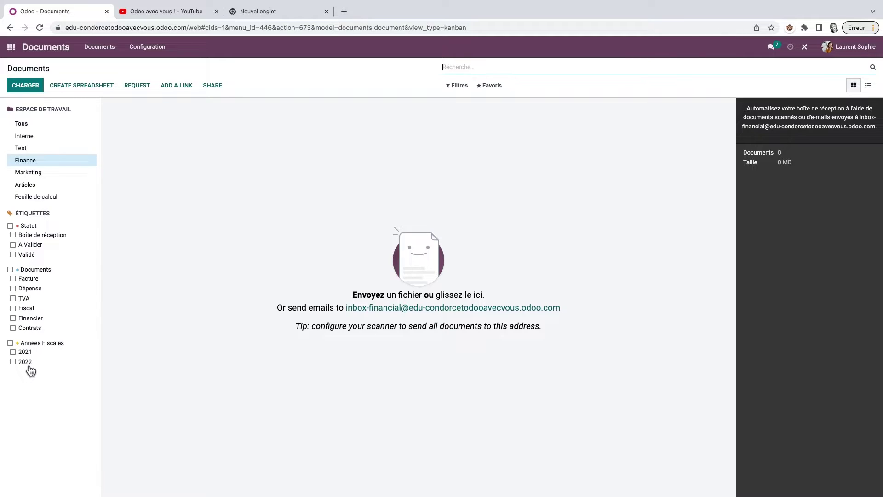
# Step: Create and save a workspace named "TEST A" with Test as its parent workspace
pyautogui.click(148, 47)
pyautogui.click(154, 78)
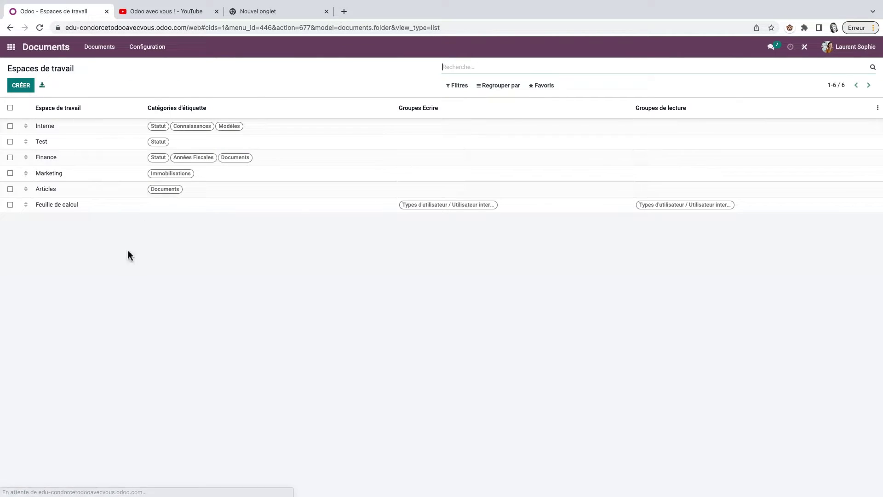
pyautogui.click(31, 86)
pyautogui.write('TEST')
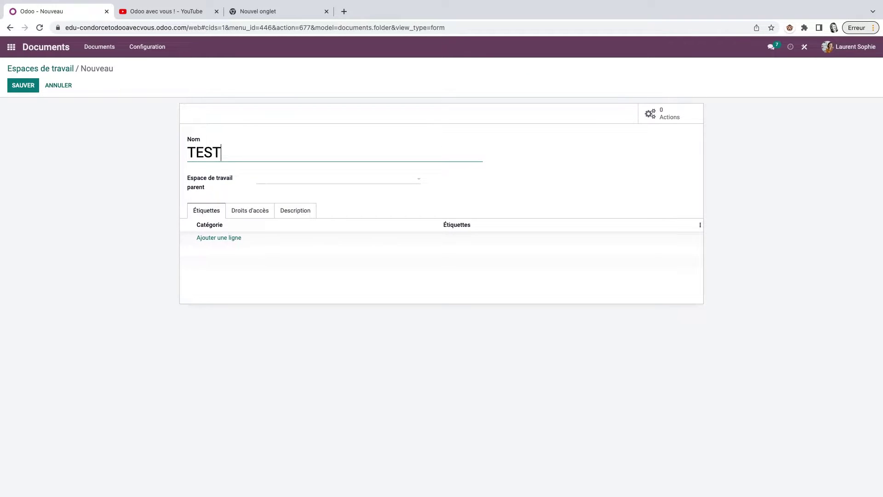
pyautogui.write(' A')
pyautogui.click(420, 183)
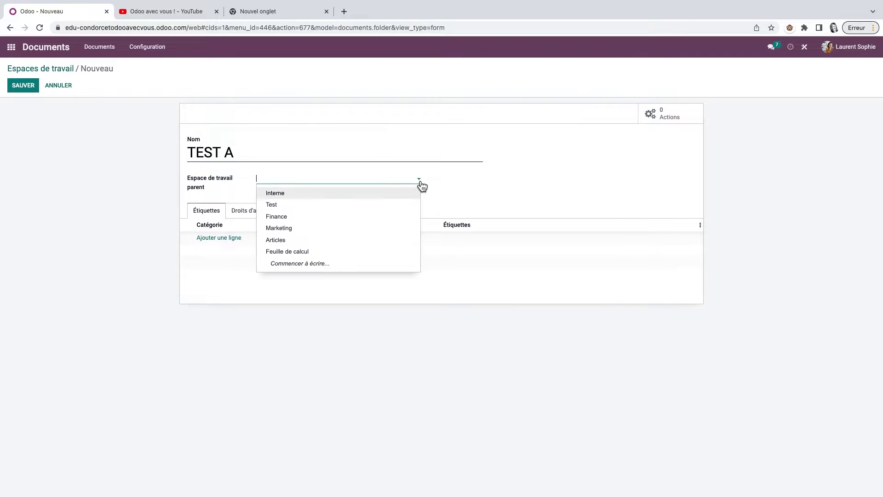
pyautogui.click(299, 206)
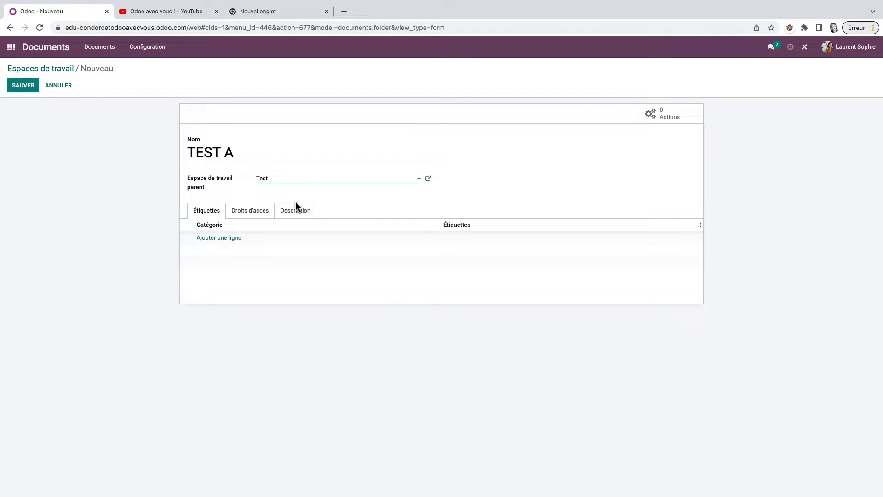
pyautogui.click(23, 86)
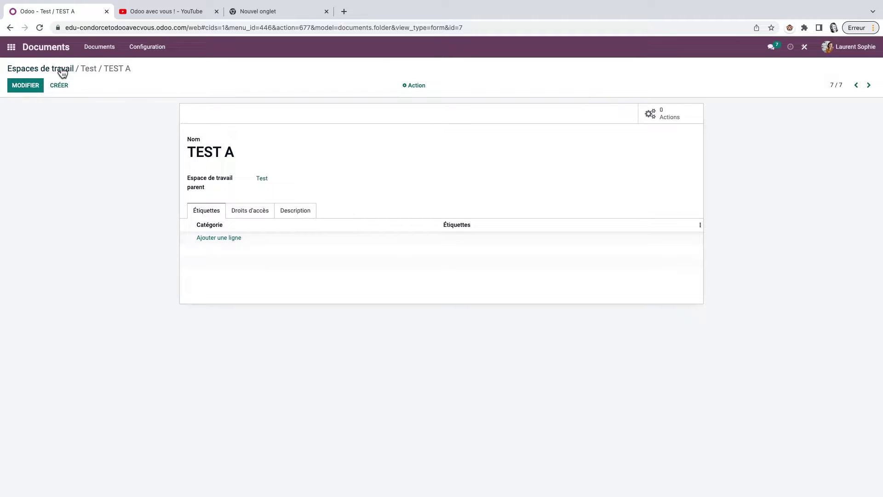
# Step: Expand the Test workspace in the documents overview and compare its contents and tags with its sub-workspace TEST A
pyautogui.click(104, 53)
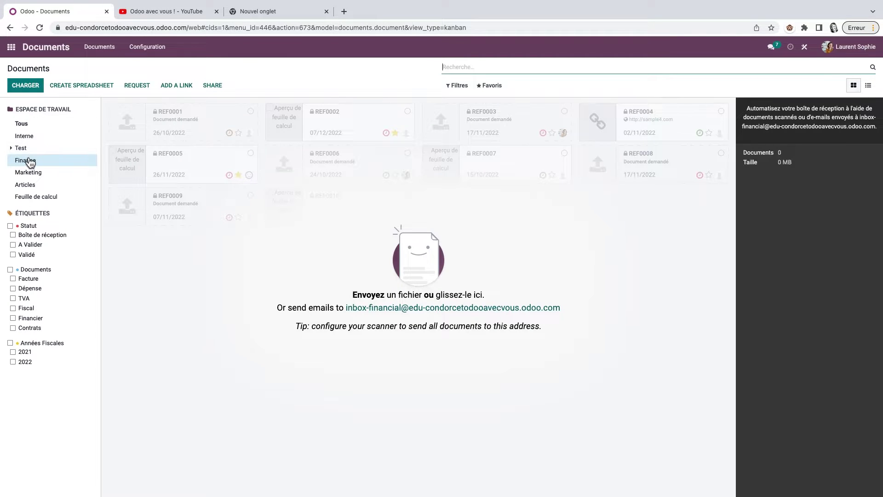
pyautogui.click(29, 151)
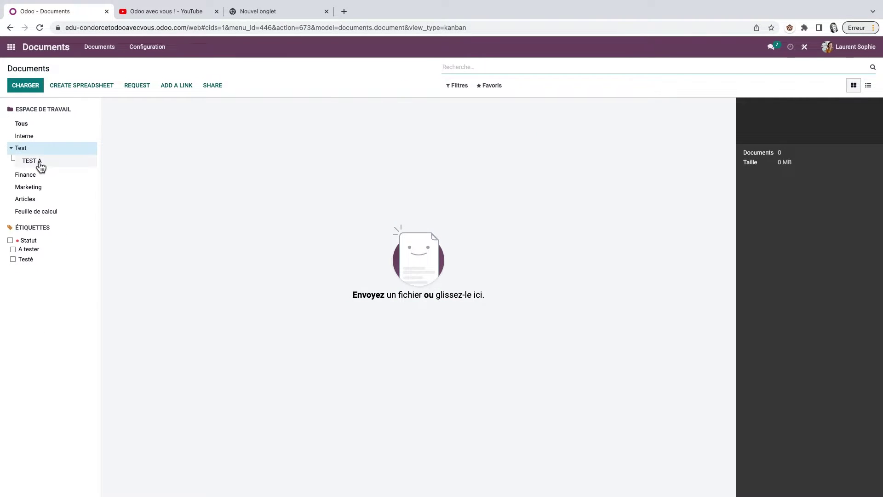
pyautogui.click(40, 166)
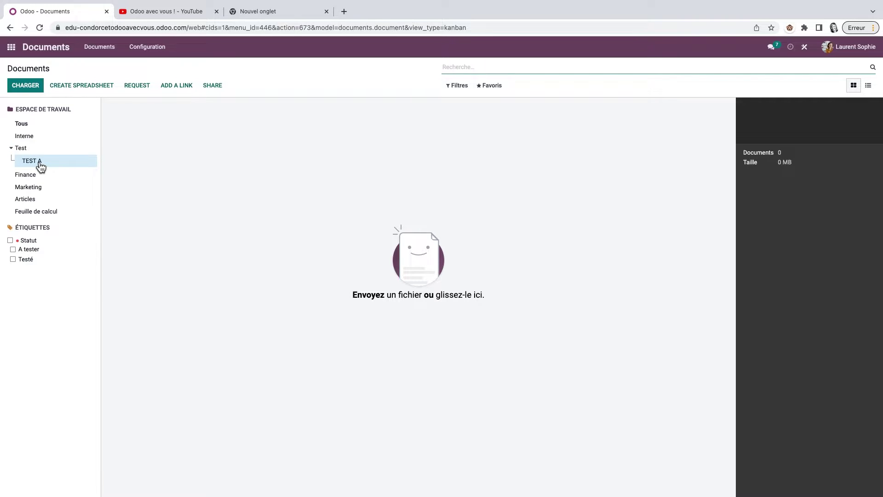
pyautogui.click(25, 150)
pyautogui.click(40, 167)
pyautogui.click(26, 152)
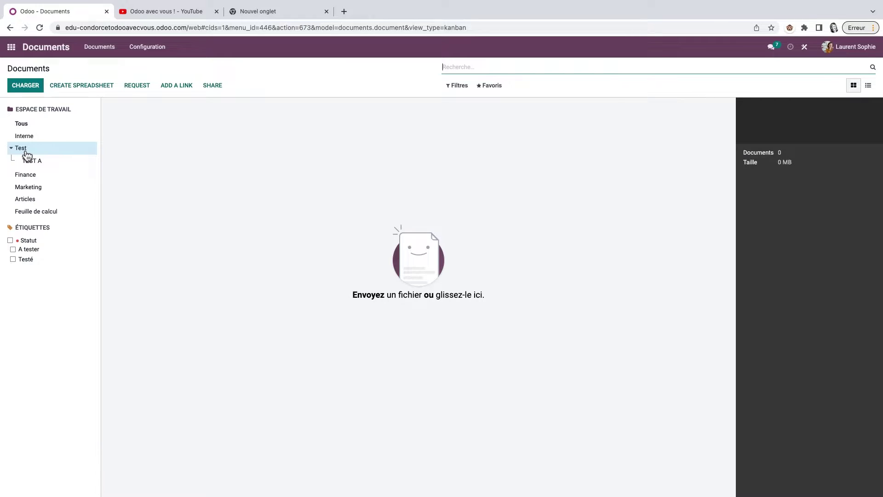
# Step: Move mail.png from the list of all documents into the Test workspace and open that workspace
pyautogui.click(29, 126)
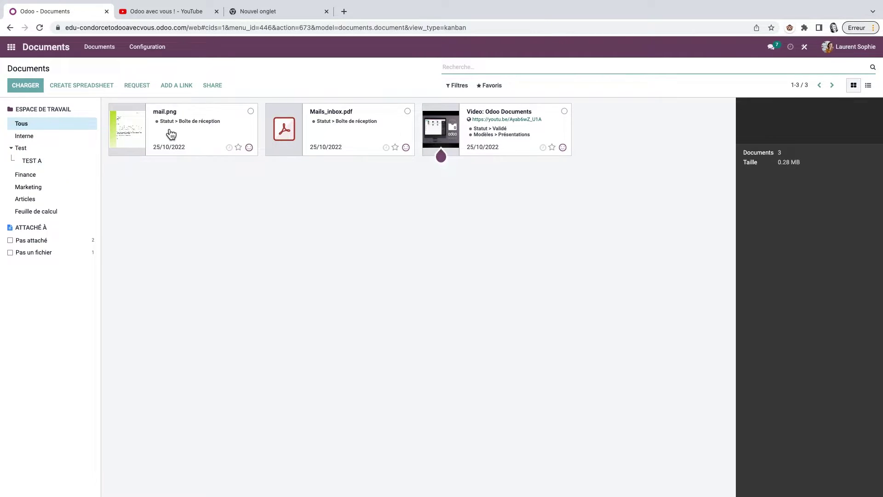
pyautogui.moveTo(175, 124); pyautogui.dragTo(42, 155)
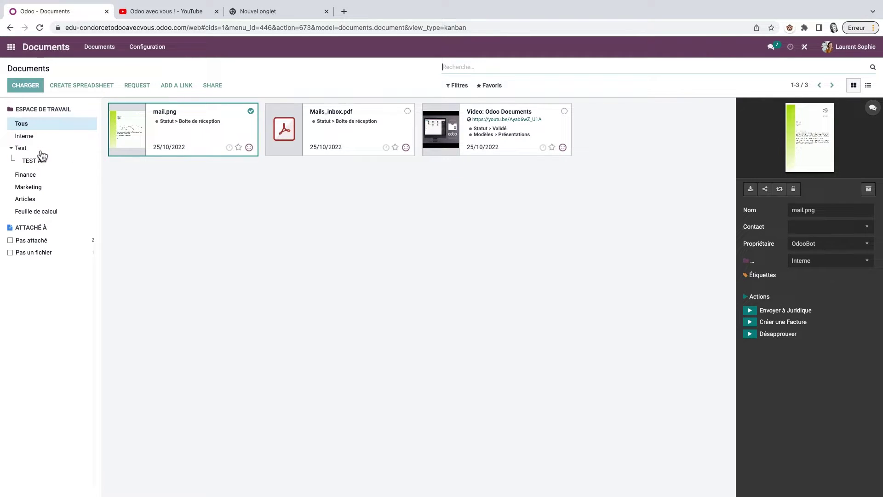
pyautogui.click(28, 151)
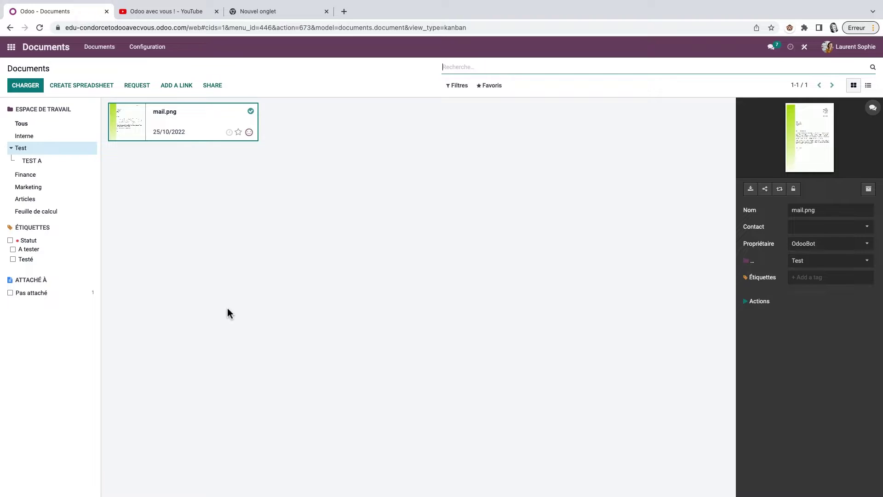
# Step: Start a new action for the Test workspace from its configuration record and name it "Tester"
pyautogui.click(157, 50)
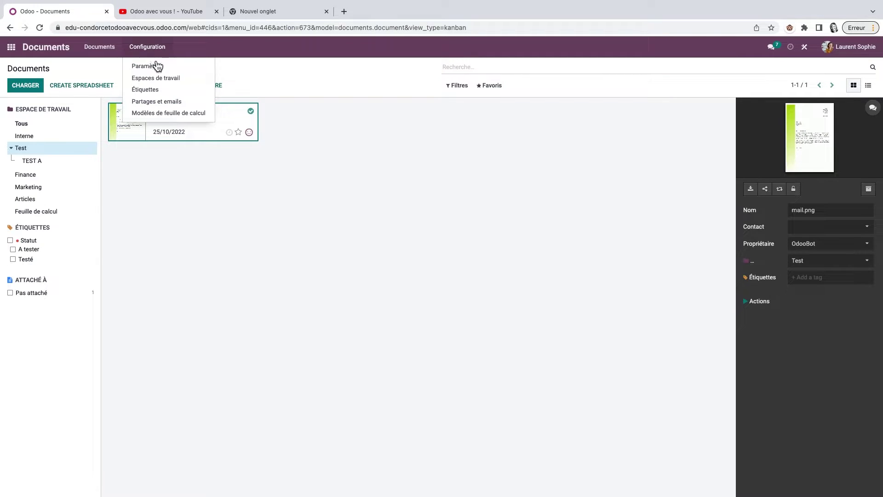
pyautogui.click(159, 78)
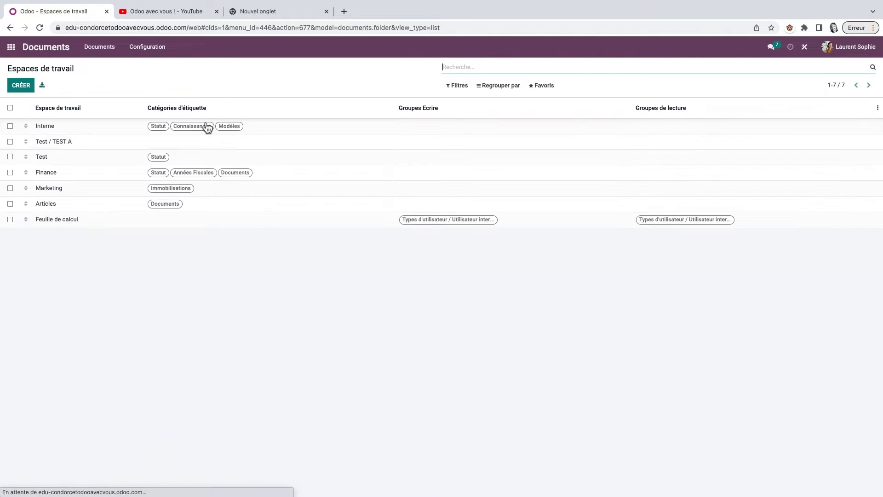
pyautogui.click(59, 157)
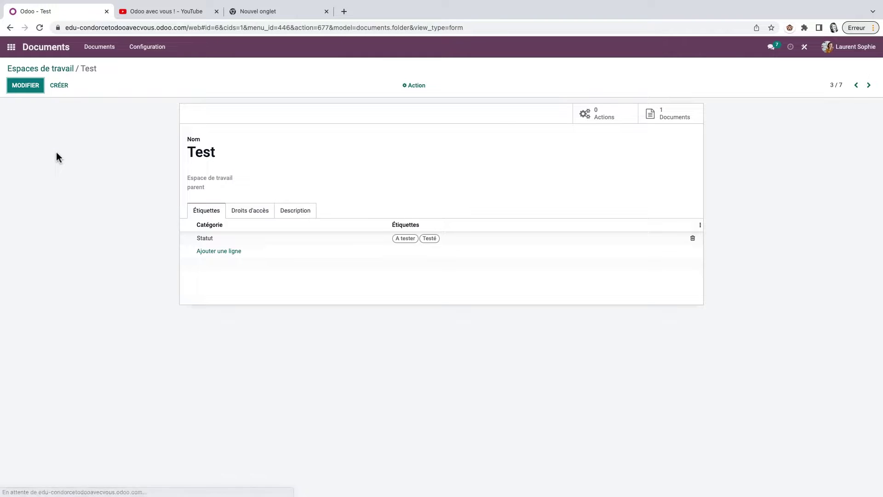
pyautogui.click(599, 115)
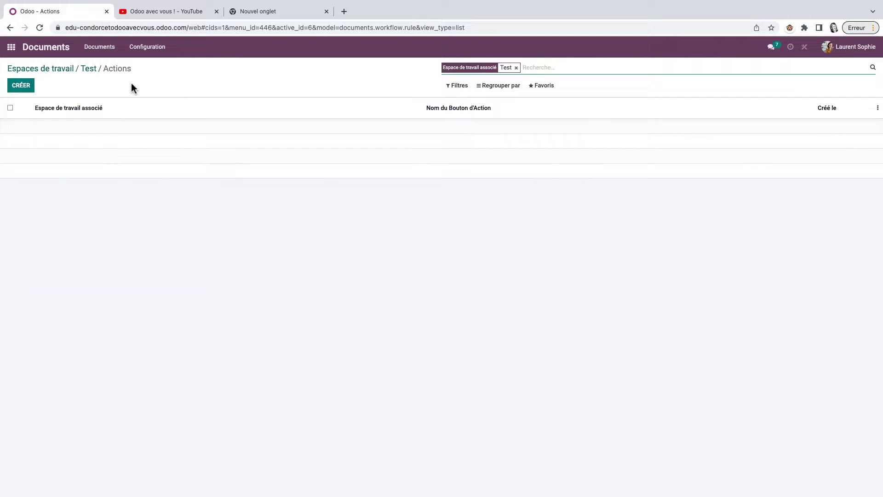
pyautogui.click(19, 86)
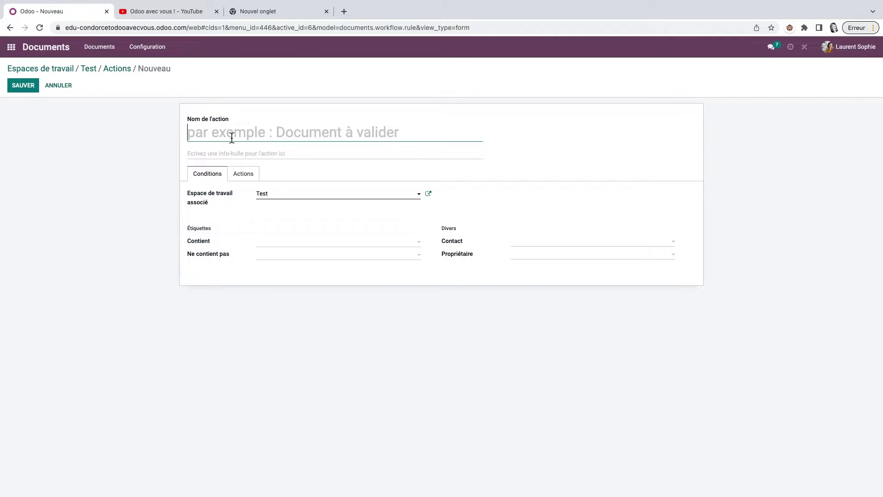
pyautogui.write('Tester')
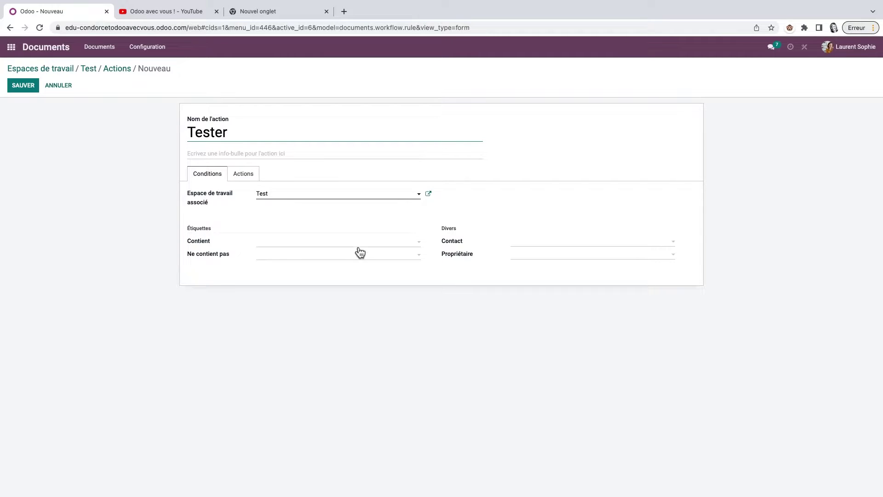
# Step: Examine the Tester action's tag conditions and its options for setting a contact, moving to a workspace and creating a record
pyautogui.click(422, 249)
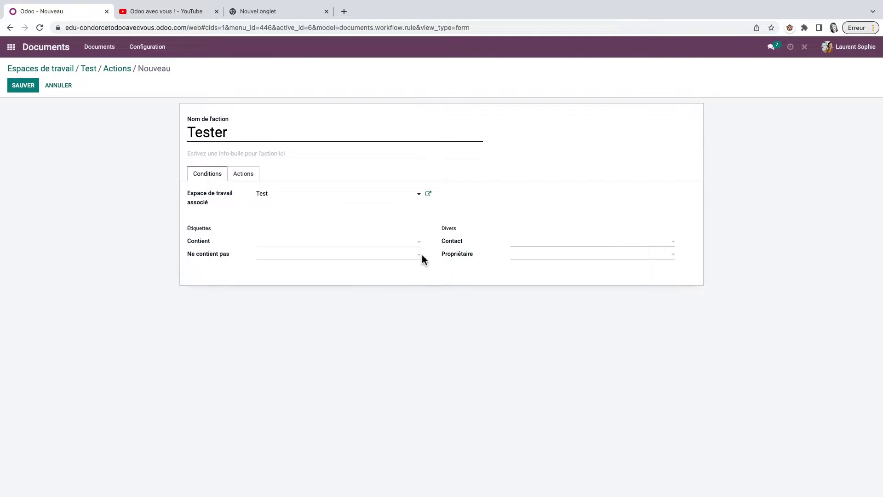
pyautogui.click(420, 255)
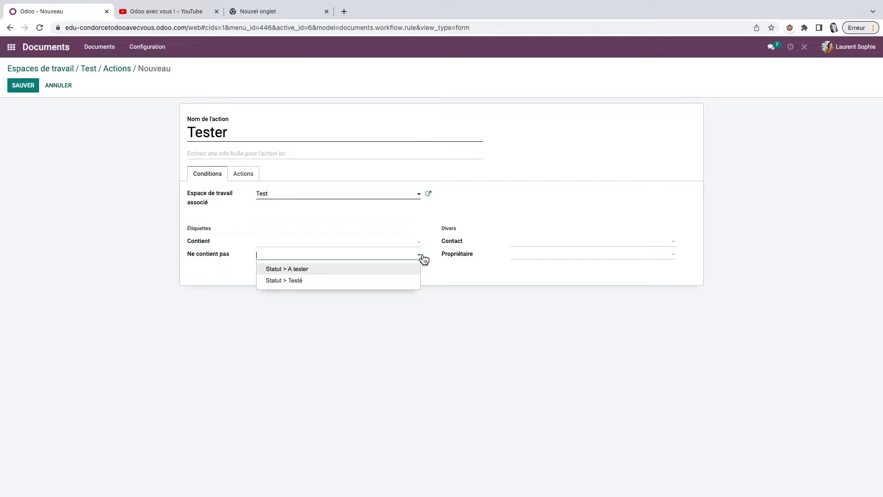
pyautogui.click(419, 256)
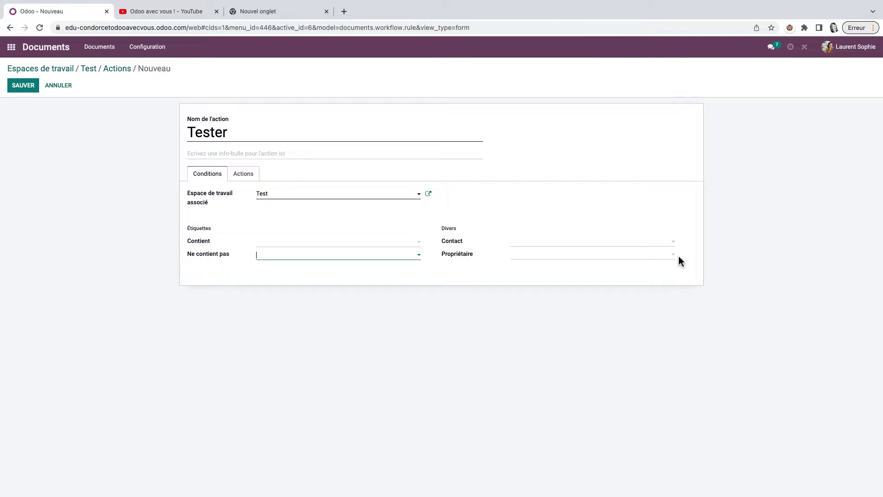
pyautogui.click(244, 175)
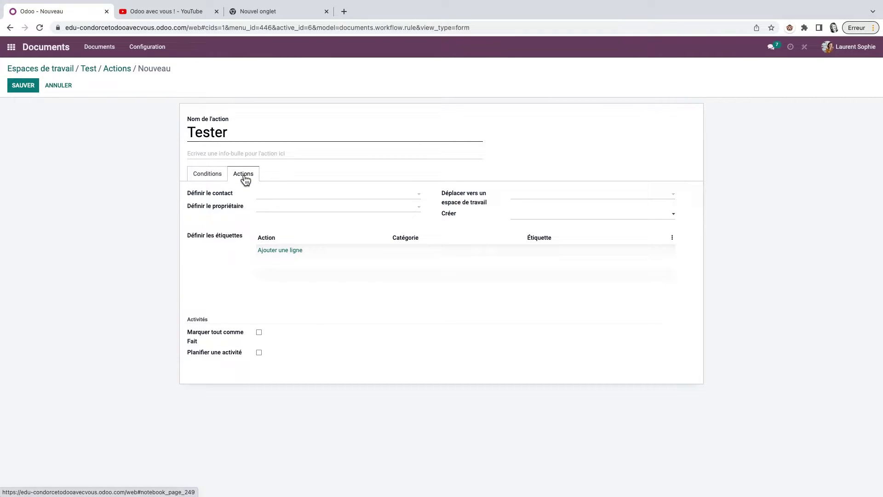
pyautogui.press('Tab')
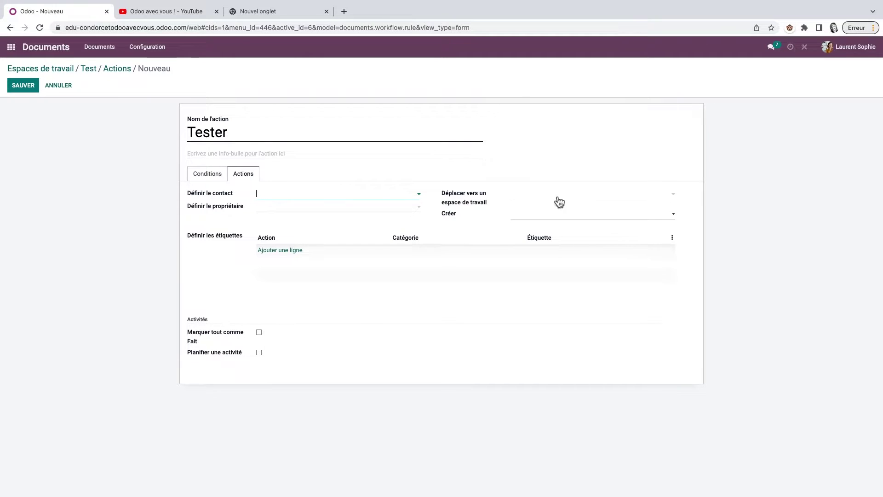
pyautogui.click(678, 199)
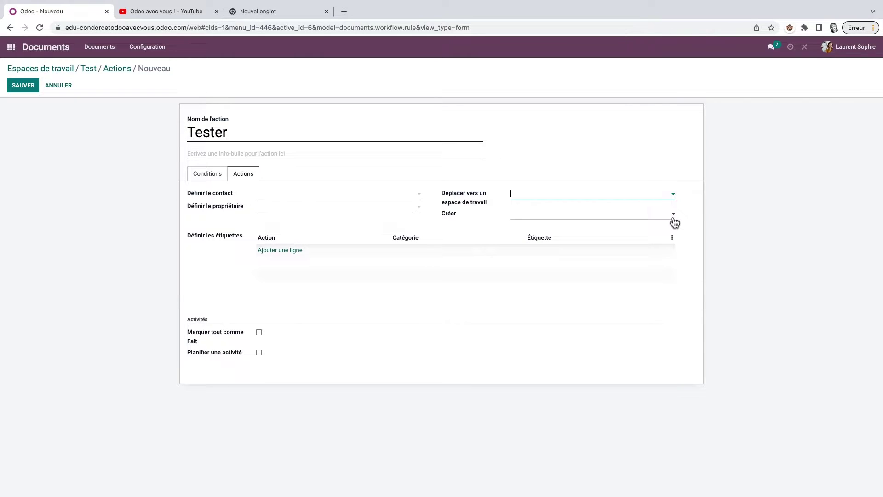
pyautogui.click(675, 222)
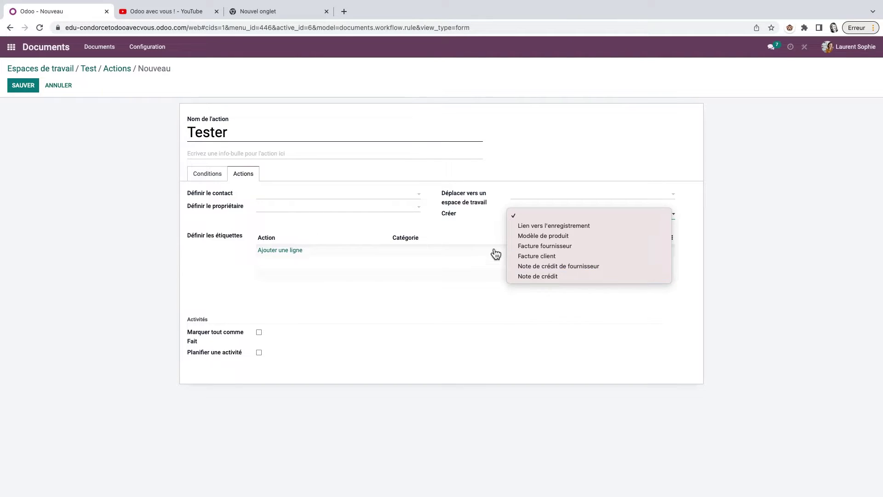
pyautogui.click(475, 231)
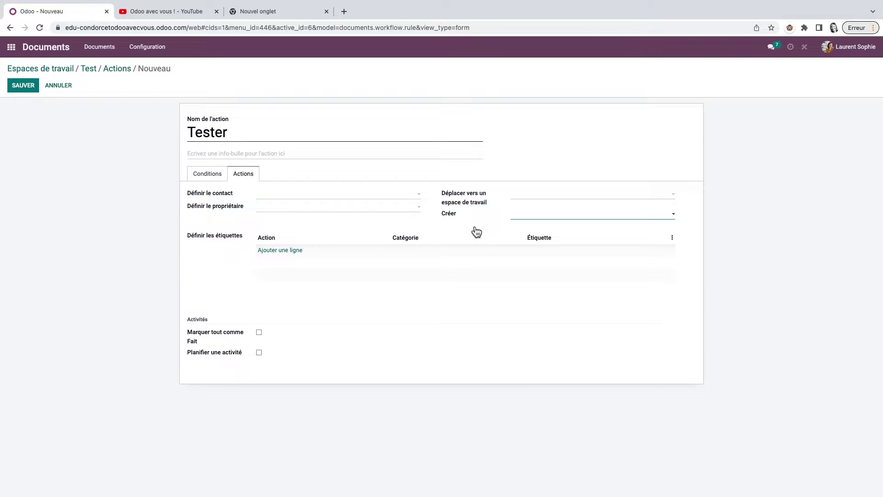
# Step: Add a tag rule to the Tester action that replaces the Statut category with Testé, and mark all activities as done
pyautogui.click(292, 251)
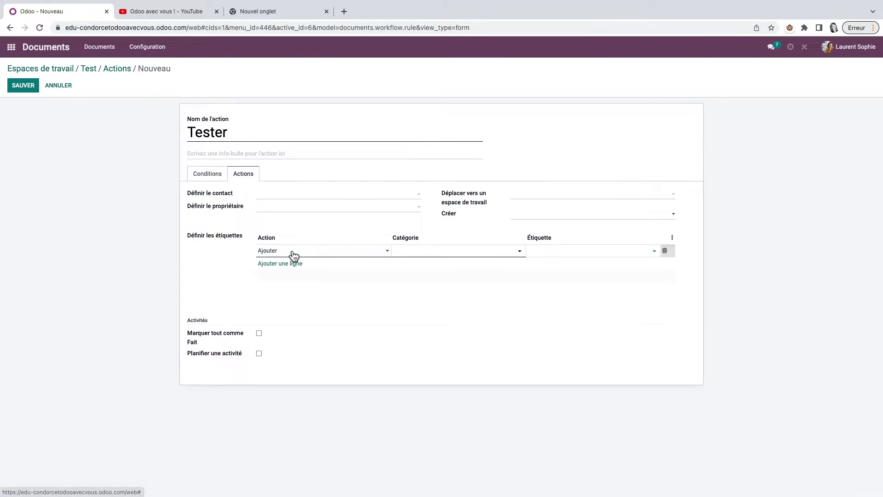
pyautogui.click(391, 256)
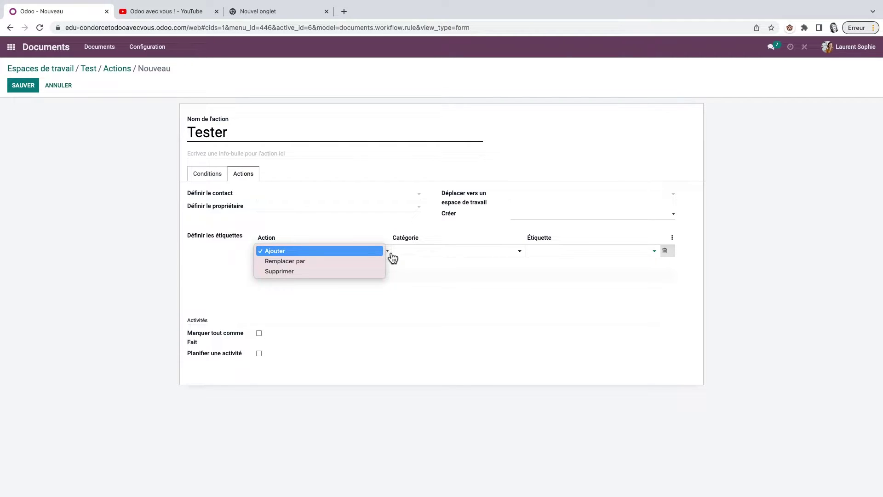
pyautogui.click(326, 267)
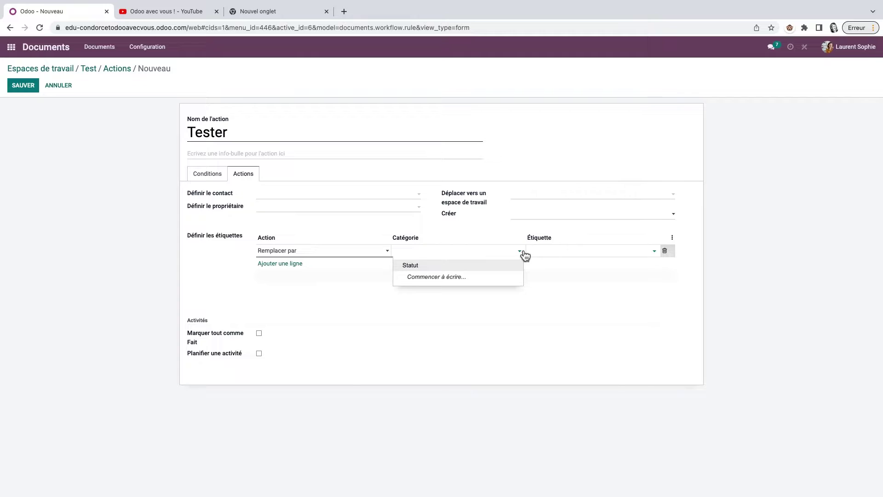
pyautogui.click(431, 272)
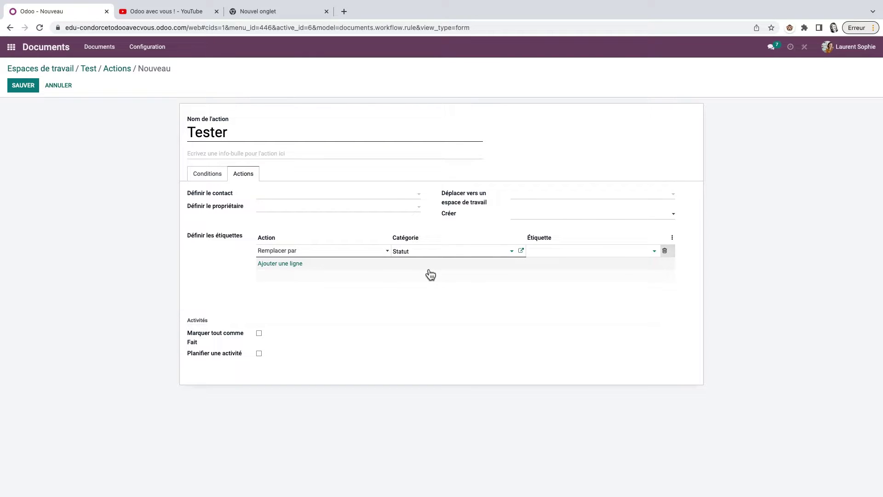
pyautogui.click(657, 252)
pyautogui.click(574, 280)
pyautogui.click(260, 334)
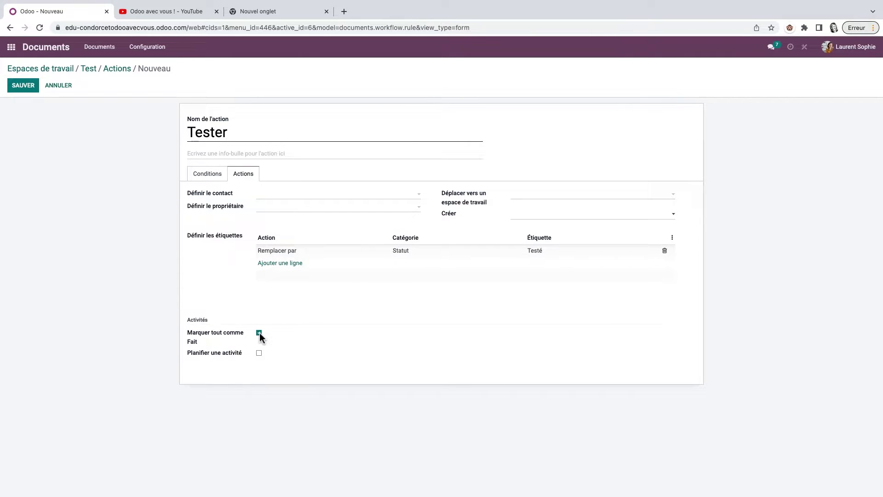
# Step: Review the activity types available for scheduling in the Tester action, leave scheduling off and save the action
pyautogui.click(259, 353)
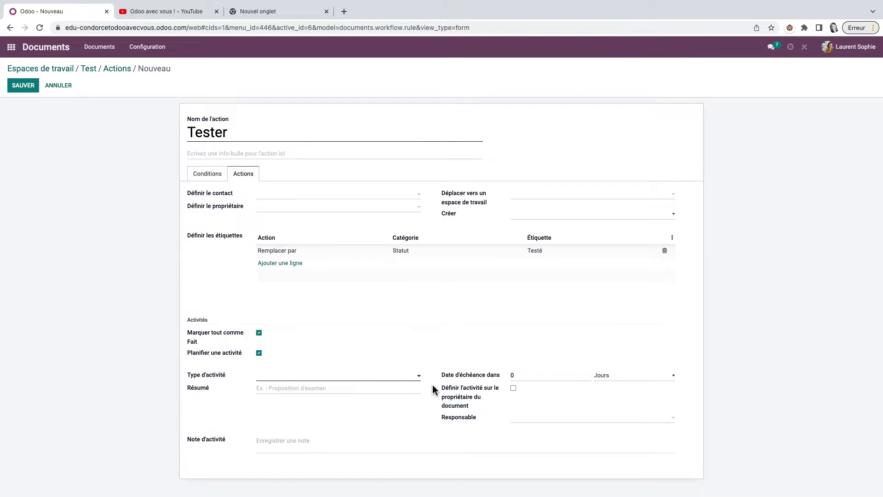
pyautogui.click(420, 379)
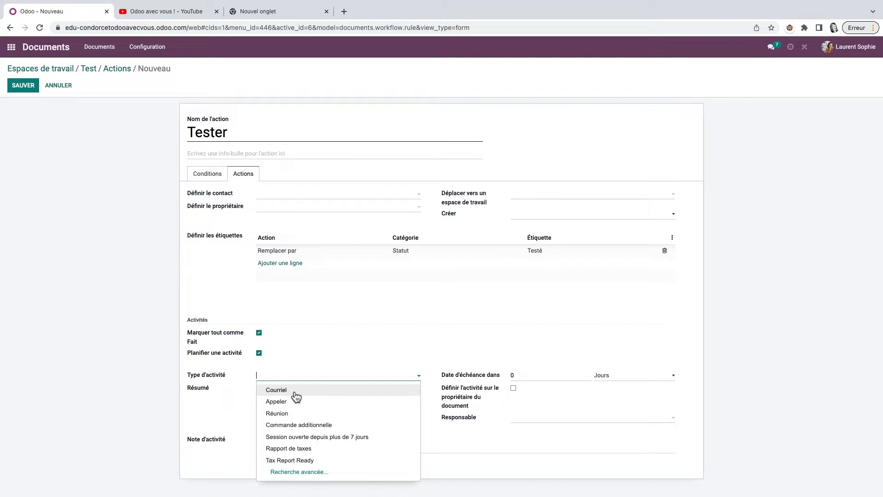
pyautogui.click(321, 378)
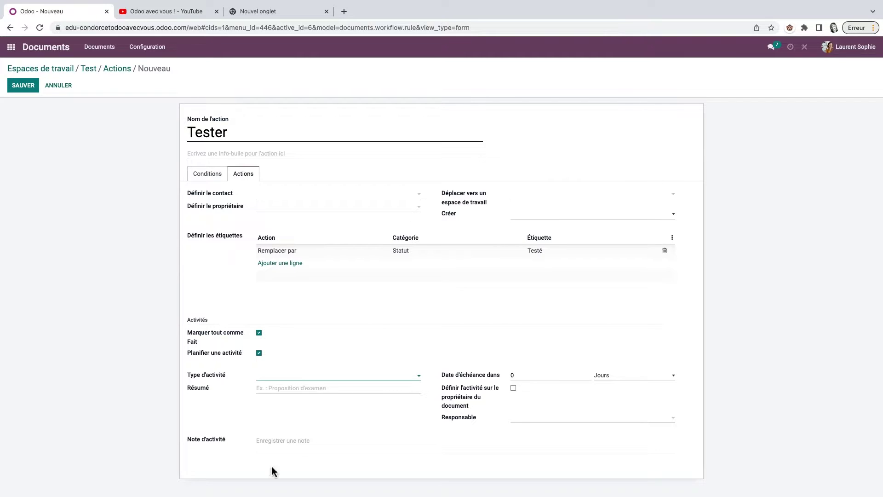
pyautogui.click(259, 353)
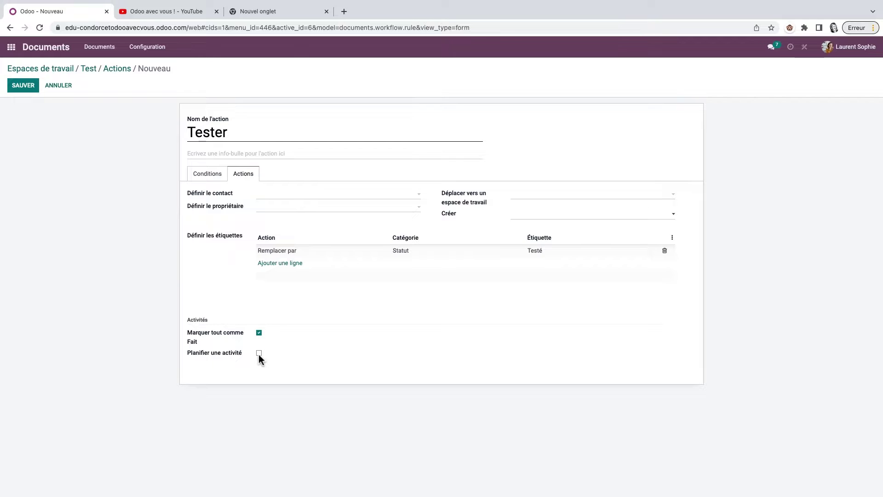
pyautogui.click(20, 86)
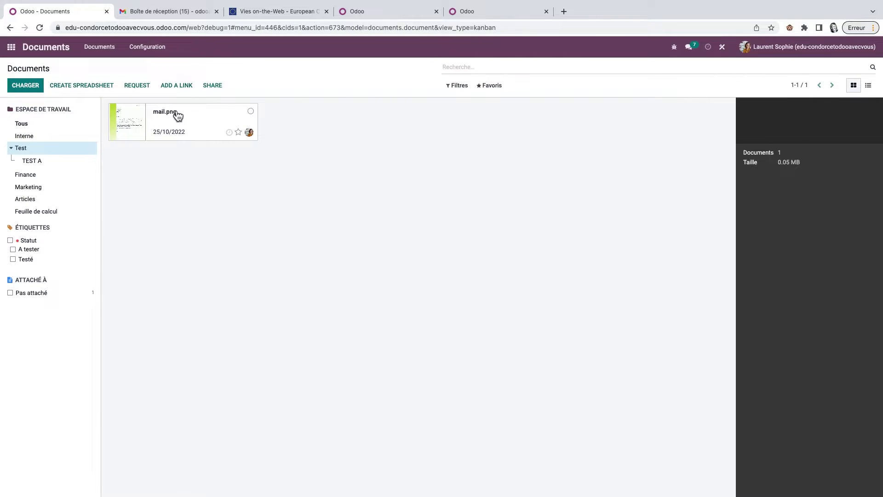
# Step: Run the Tester action on mail.png in the Test workspace, and remove its Testé tag
pyautogui.click(176, 118)
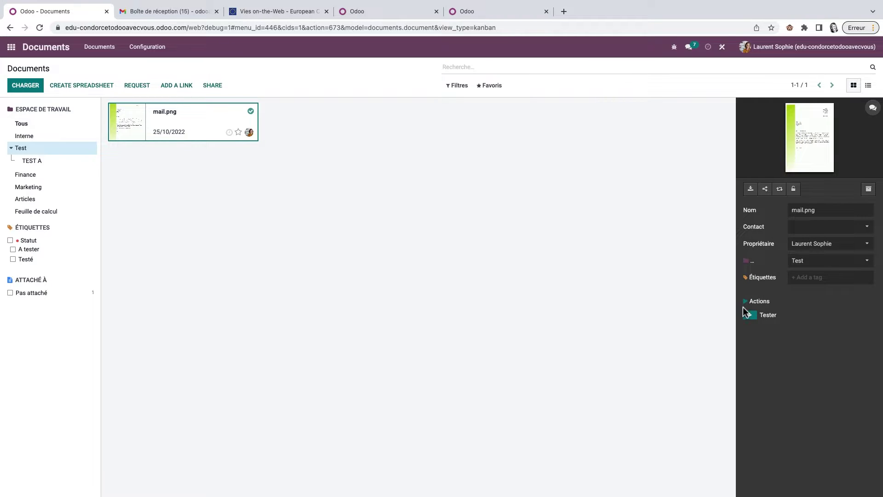
pyautogui.click(754, 319)
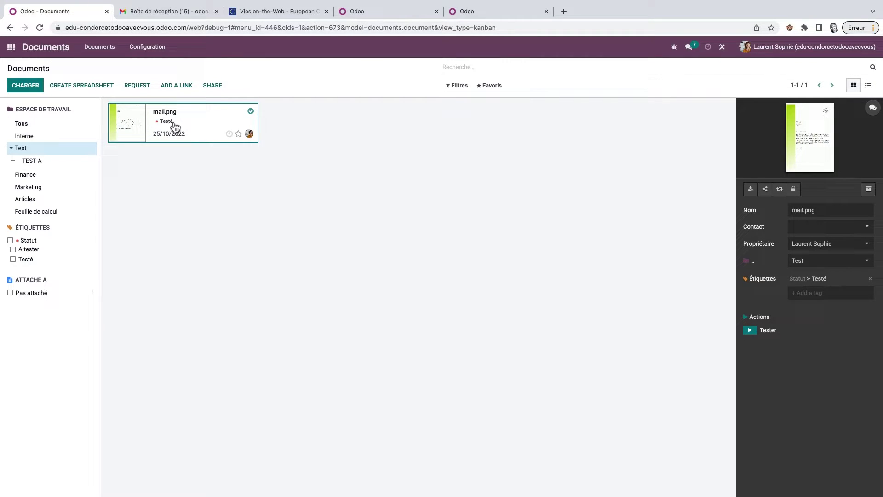
pyautogui.click(870, 279)
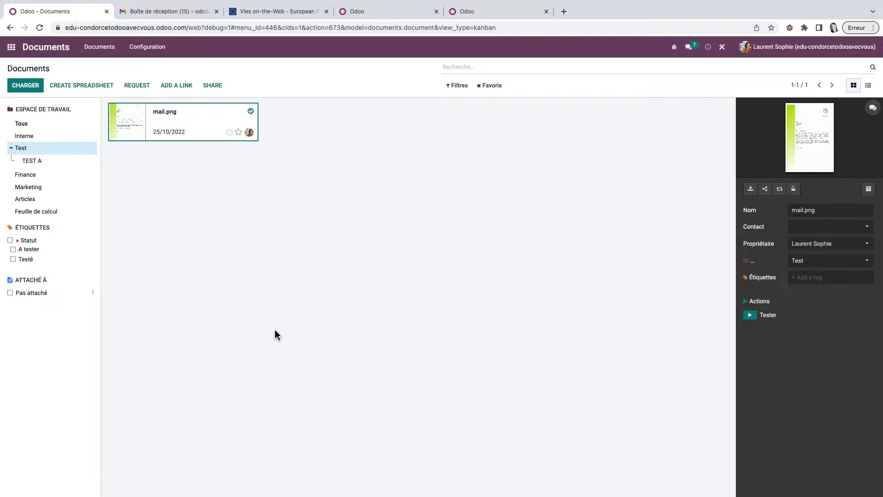
# Step: Open the Inbox Internal record in the document shares and emails configuration and copy its email address
pyautogui.click(150, 48)
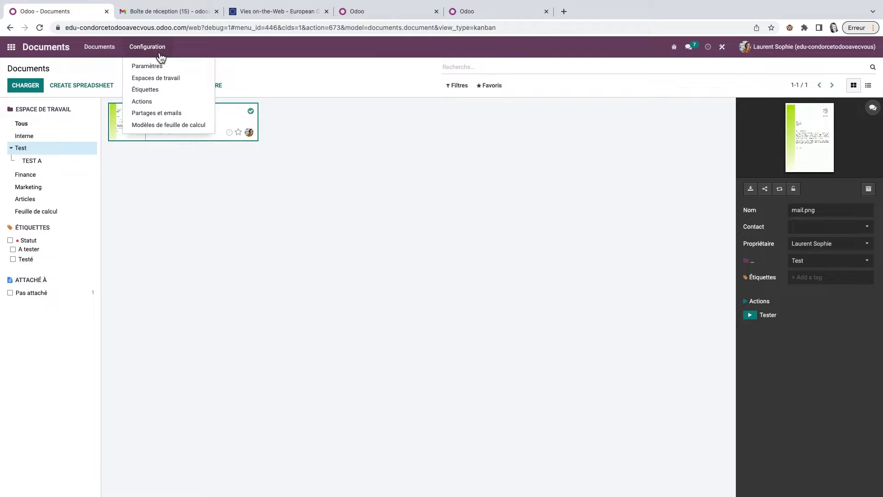
pyautogui.click(167, 115)
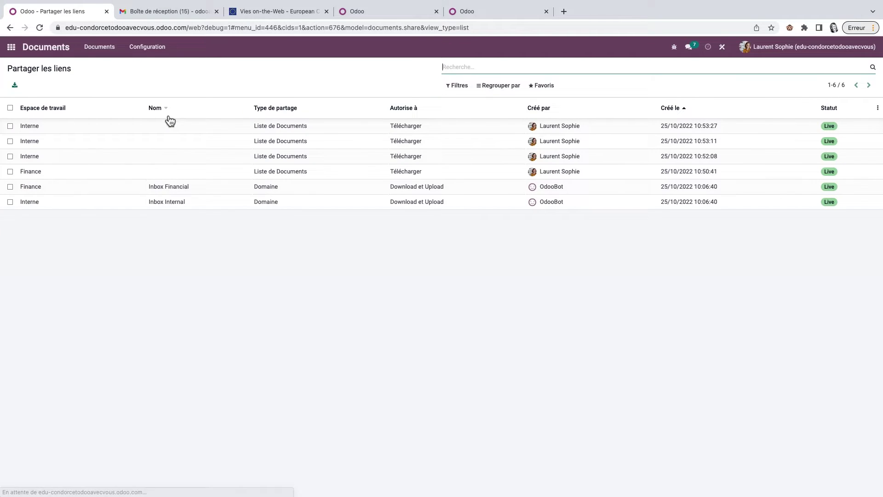
pyautogui.click(180, 207)
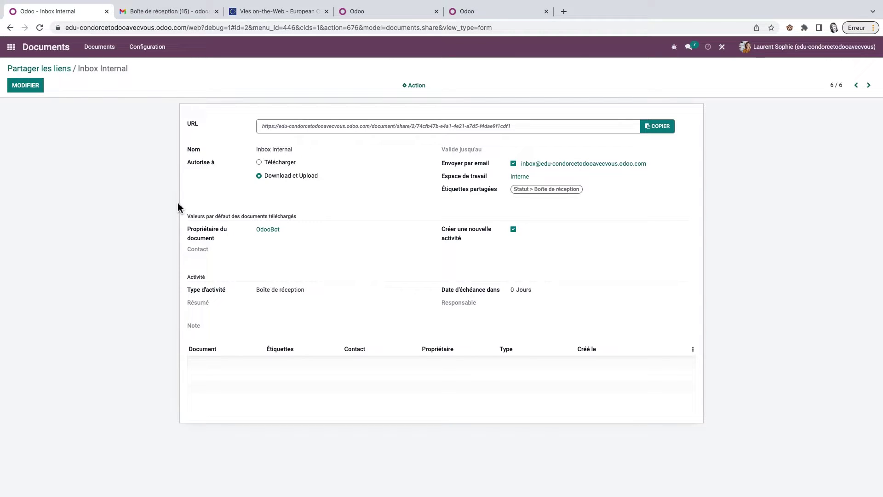
pyautogui.moveTo(651, 164); pyautogui.dragTo(511, 165)
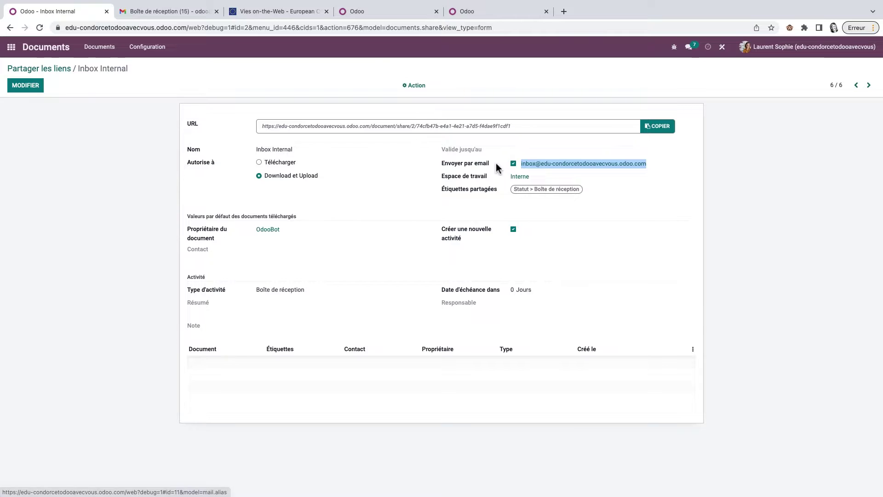
pyautogui.rightClick(584, 166)
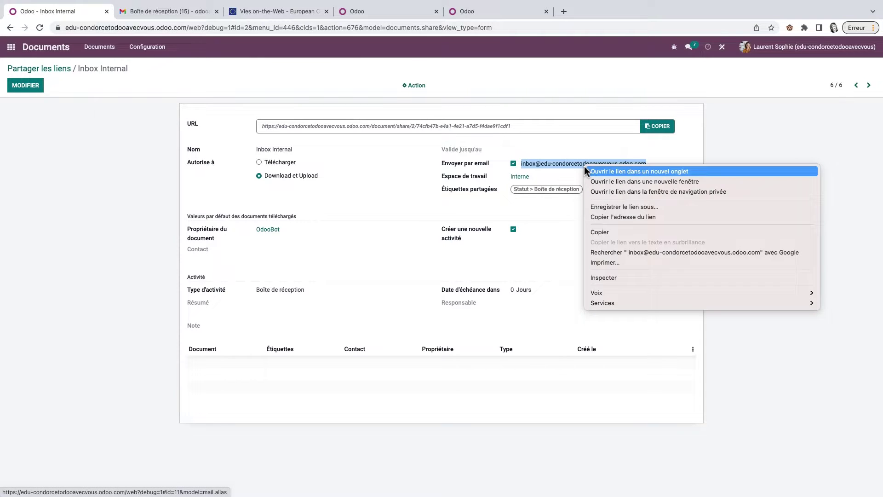
pyautogui.click(601, 232)
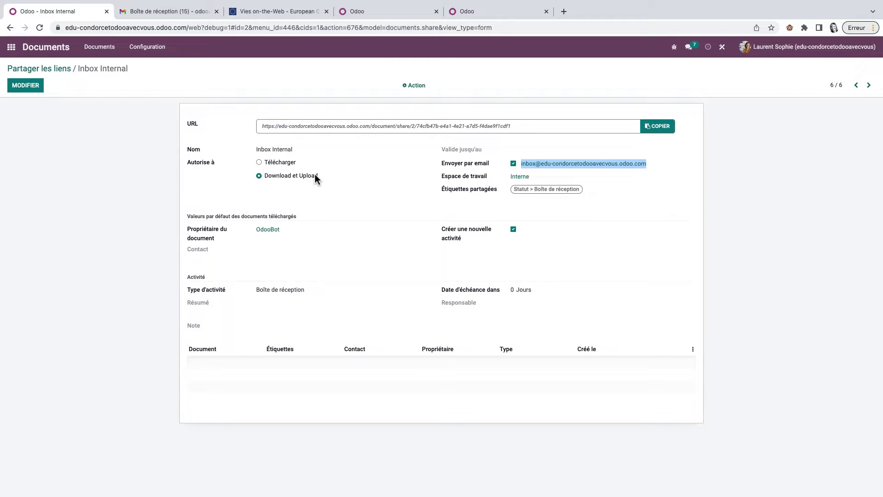
# Step: Switch to Gmail, address the new message to the copied inbox email and set the subject to "Test"
pyautogui.click(189, 12)
pyautogui.rightClick(129, 80)
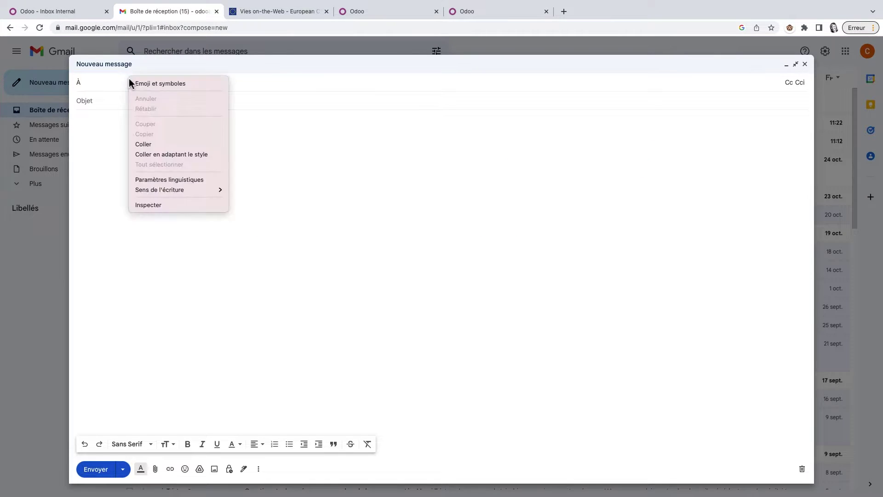
pyautogui.click(154, 145)
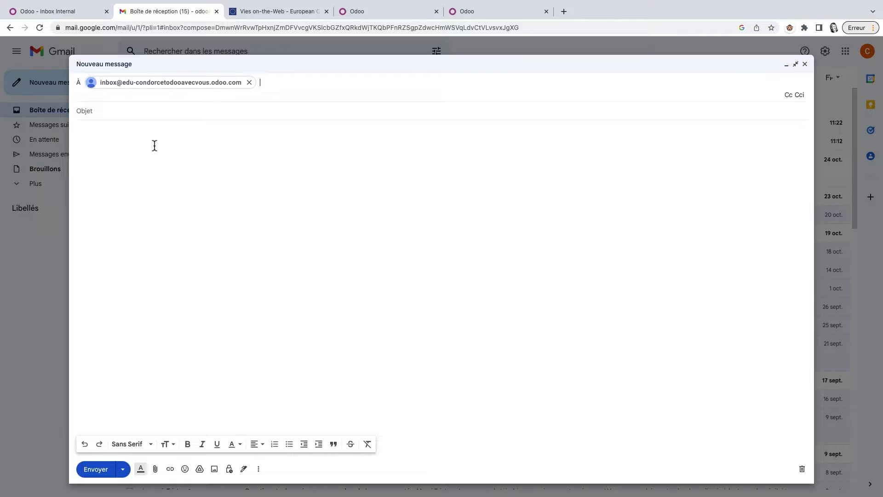
pyautogui.click(128, 108)
pyautogui.write('Test')
# Step: Attach Factures tests B.pdf from the Bureau folder to the message and send it
pyautogui.click(156, 469)
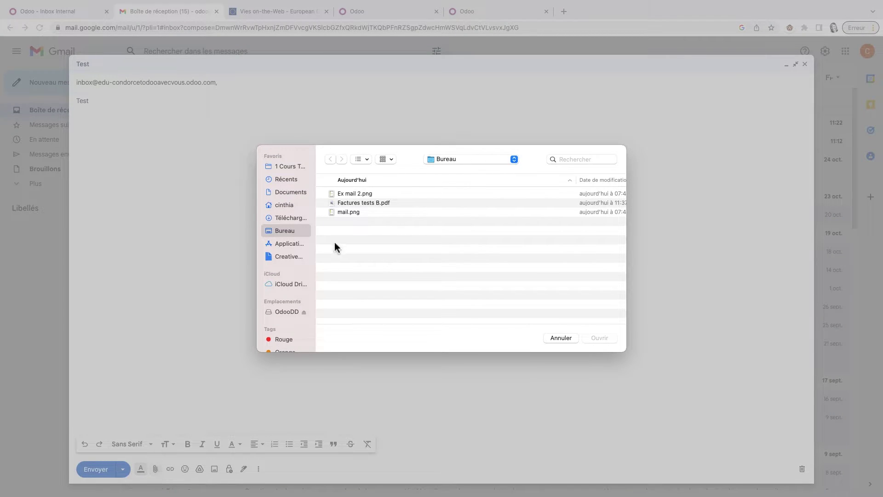
pyautogui.click(354, 202)
pyautogui.click(599, 338)
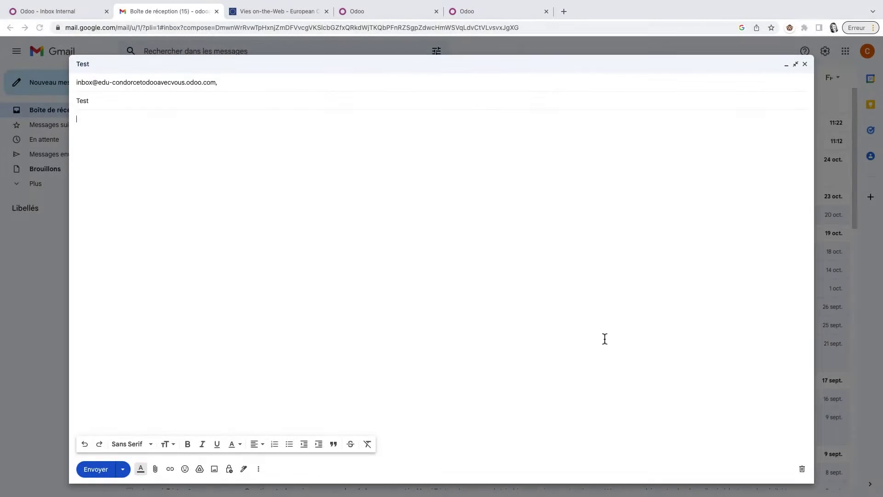
pyautogui.press('super+Return')
# Step: Switch back to Odoo and check the documents in the Interne workspace
pyautogui.click(51, 11)
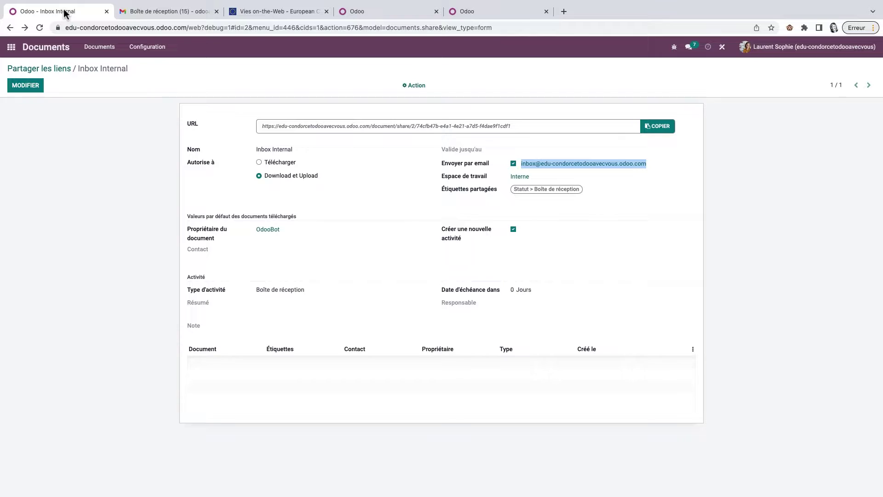
pyautogui.click(107, 48)
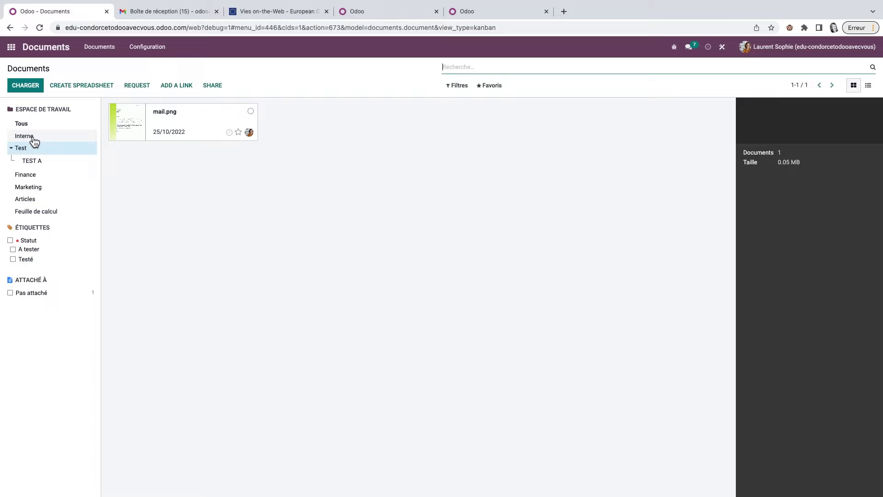
pyautogui.click(34, 138)
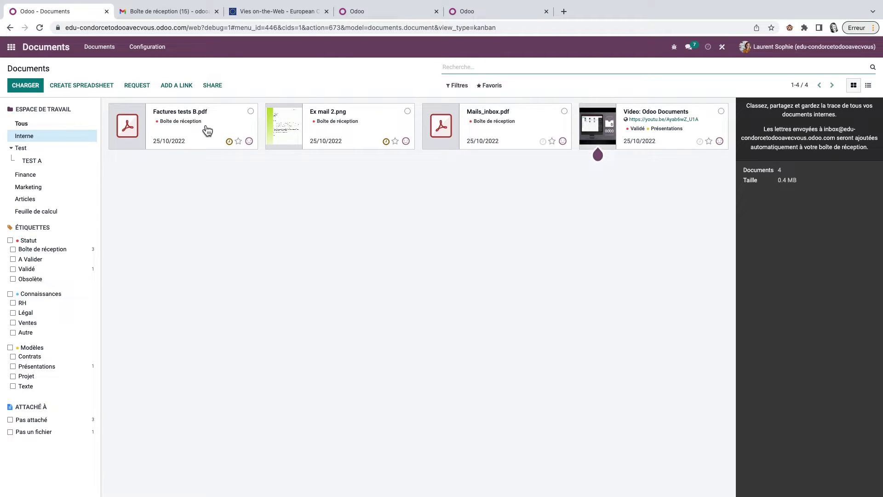
# Step: Switch to Factures tests B.pdf in the PDF viewer and examine the invoices across its three pages
pyautogui.click(503, 480)
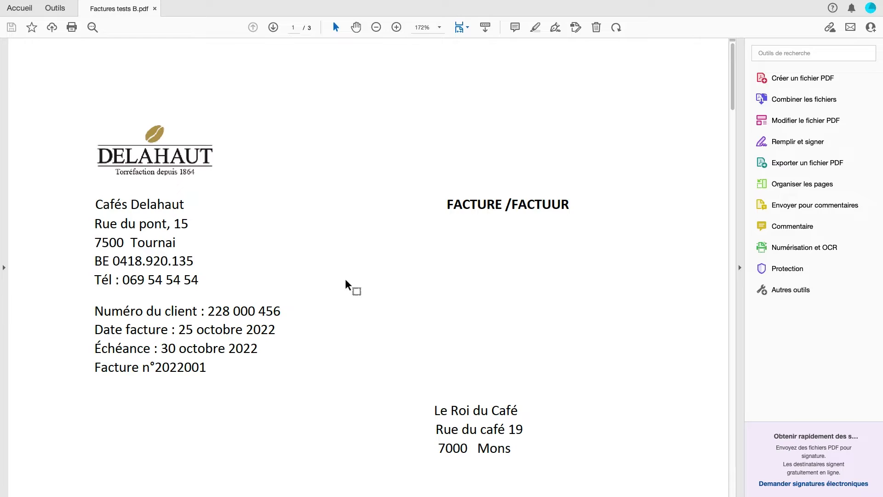
pyautogui.scroll(-3, 350, 276)
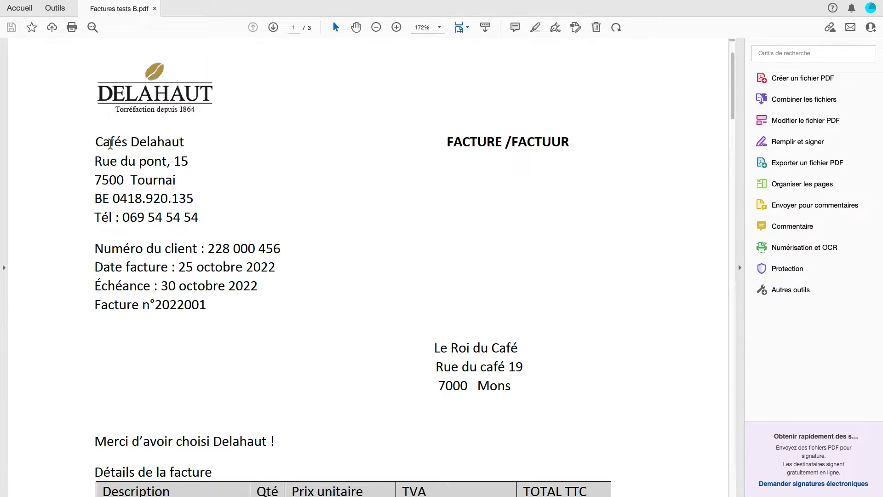
pyautogui.scroll(-6, 267, 290)
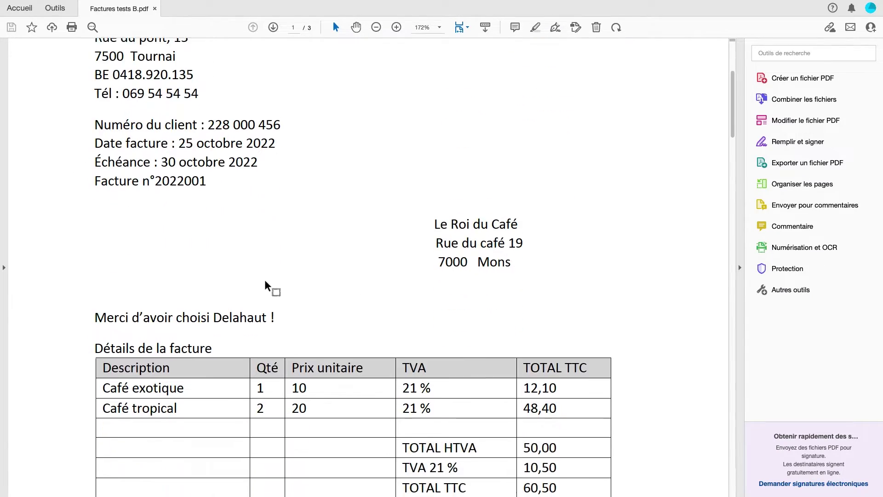
pyautogui.scroll(-4, 266, 286)
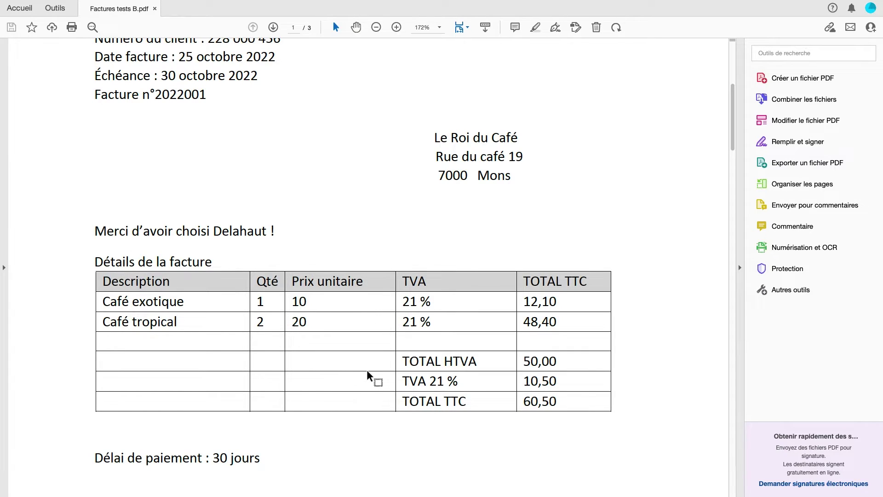
pyautogui.scroll(-20, 368, 376)
pyautogui.scroll(-8, 369, 373)
pyautogui.scroll(-12, 369, 368)
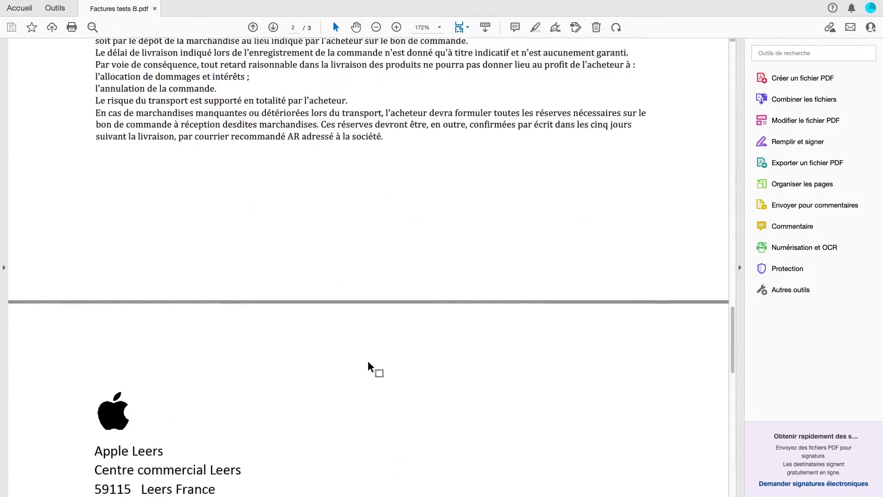
pyautogui.scroll(-13, 368, 366)
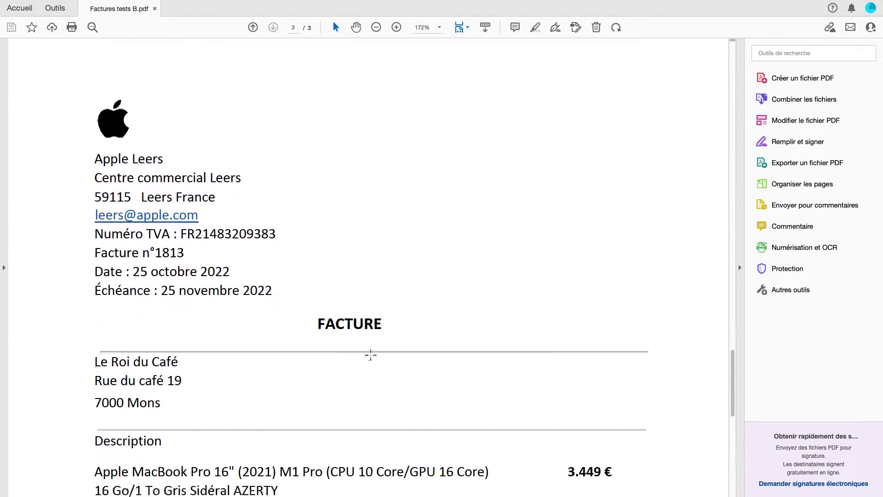
pyautogui.scroll(-2, 370, 354)
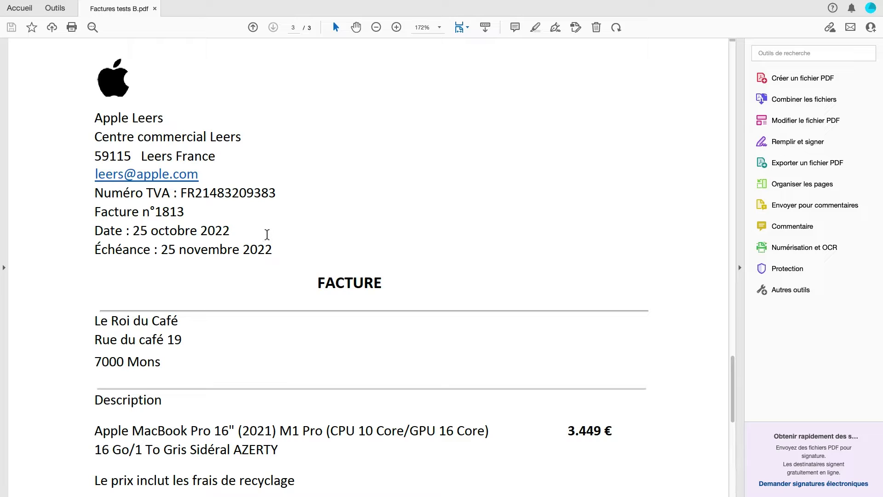
pyautogui.scroll(-6, 270, 221)
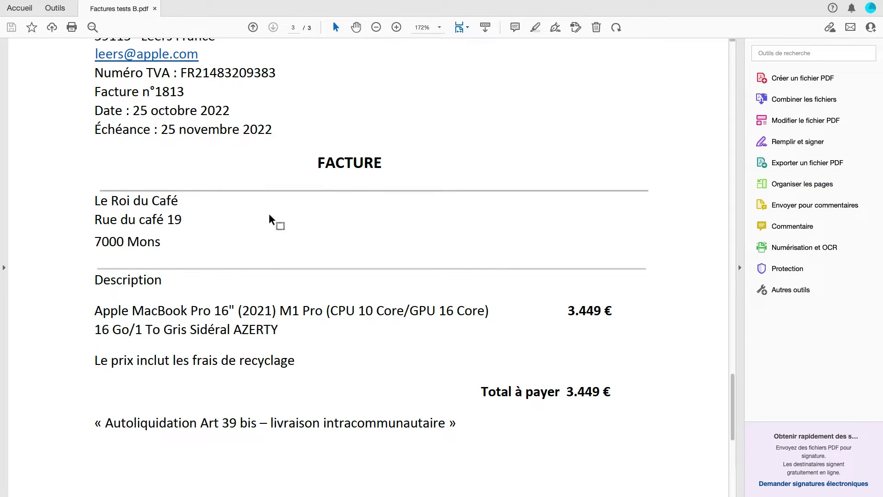
pyautogui.scroll(-10, 272, 219)
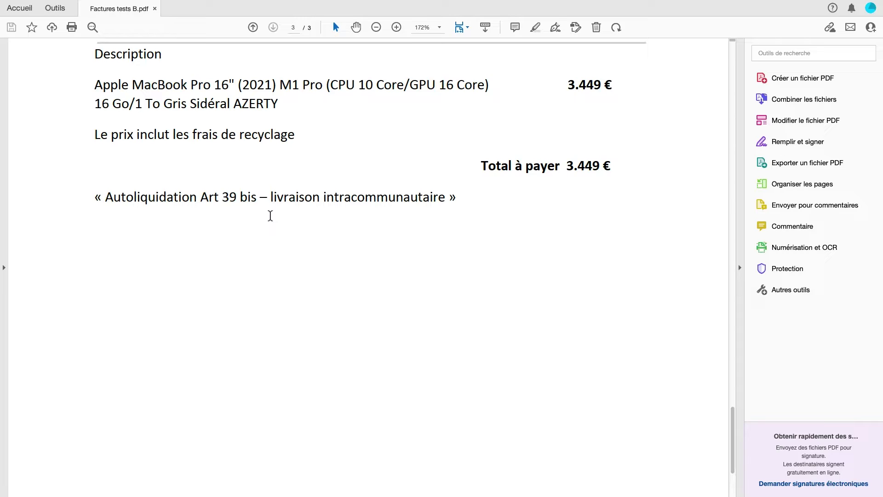
# Step: Switch back to Odoo, move Factures tests B.pdf from the Interne workspace to Finance and open the Finance workspace
pyautogui.scroll(20, 271, 216)
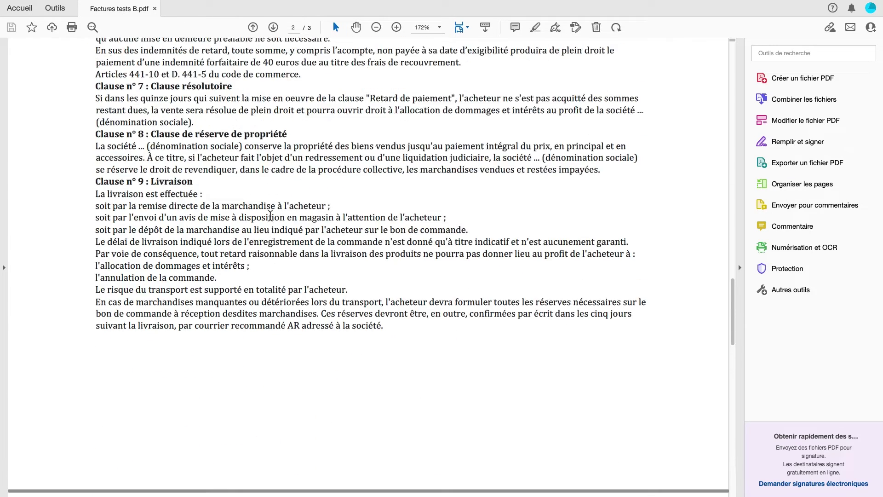
pyautogui.scroll(20, 269, 215)
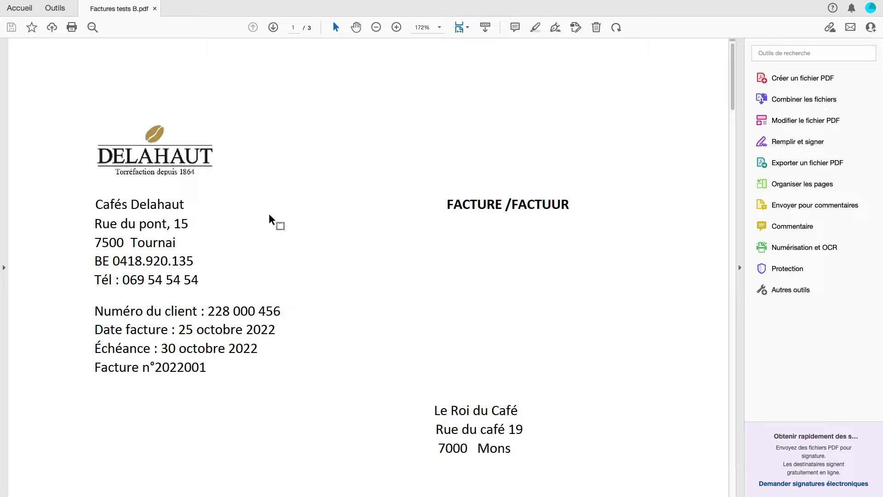
pyautogui.hotkey('ctrl', 'Left')
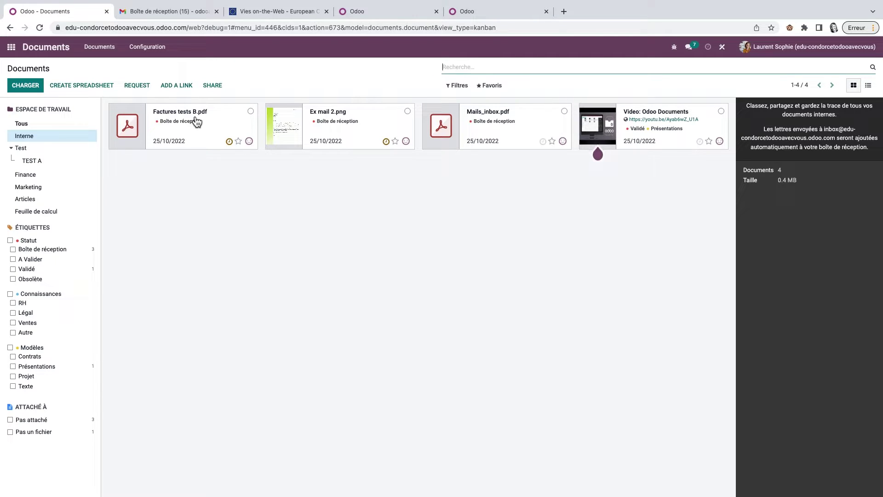
pyautogui.moveTo(197, 122); pyautogui.dragTo(50, 177)
pyautogui.click(26, 179)
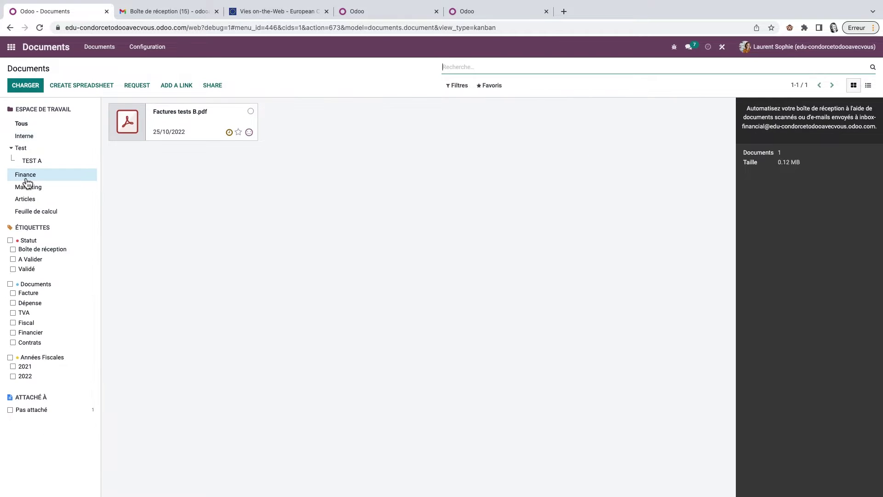
# Step: Preview Factures tests B.pdf in the Finance workspace, look through its pages and close the preview
pyautogui.click(183, 116)
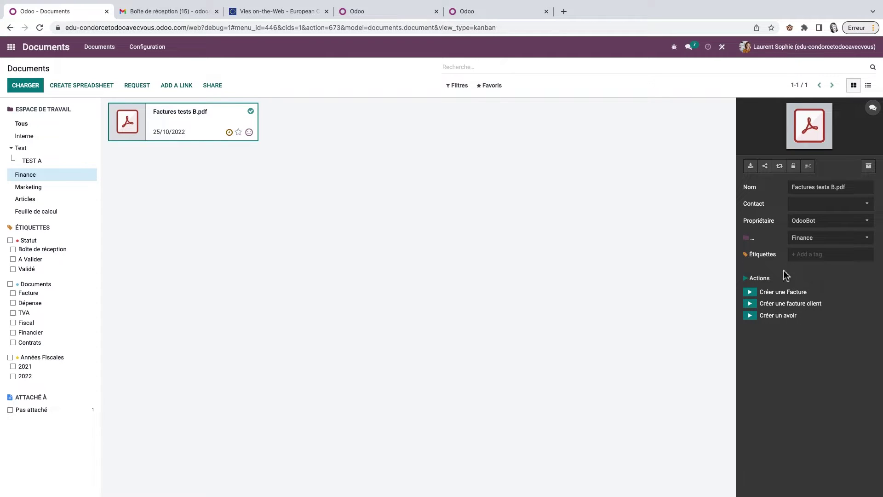
pyautogui.click(816, 132)
pyautogui.scroll(-20, 621, 300)
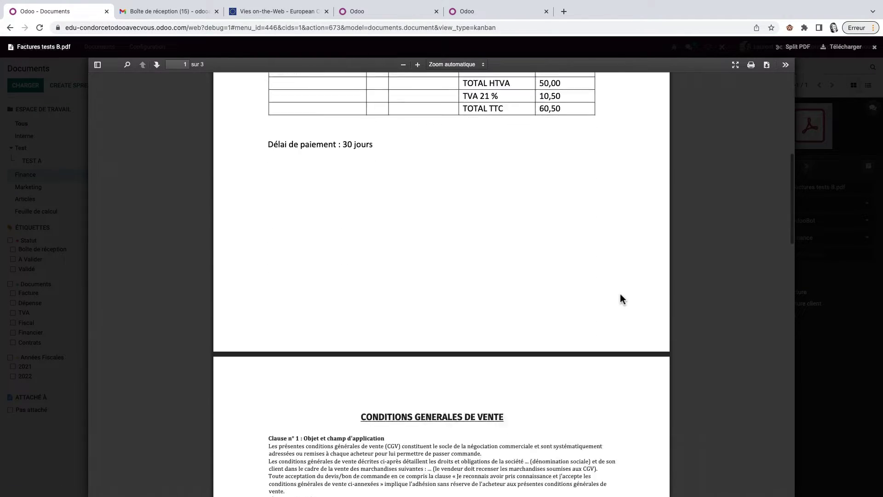
pyautogui.scroll(-5, 621, 299)
pyautogui.scroll(20, 621, 299)
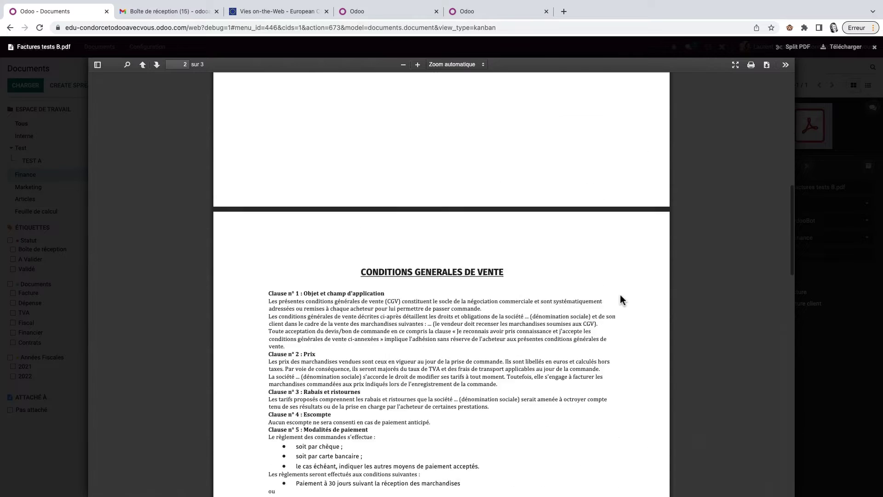
pyautogui.click(875, 47)
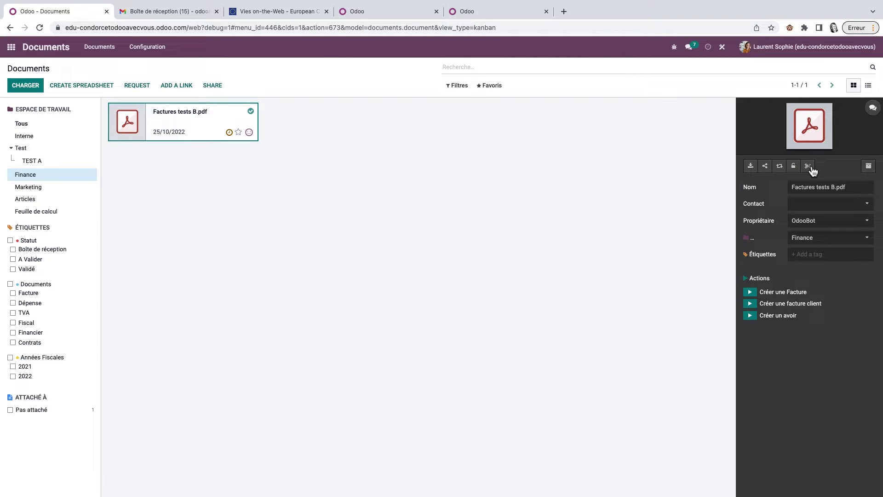
# Step: Split pages 1 and 3 of Factures tests B.pdf into separate files, excluding the sales conditions page, and return to the documents
pyautogui.click(810, 167)
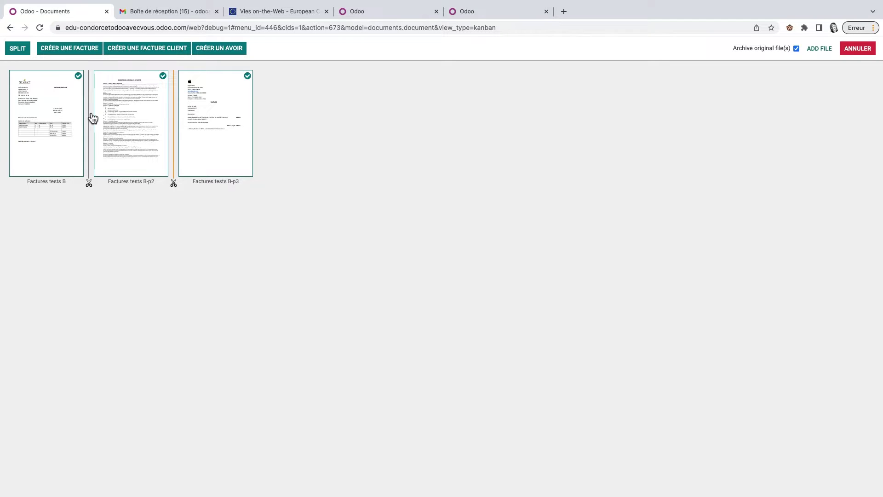
pyautogui.click(165, 78)
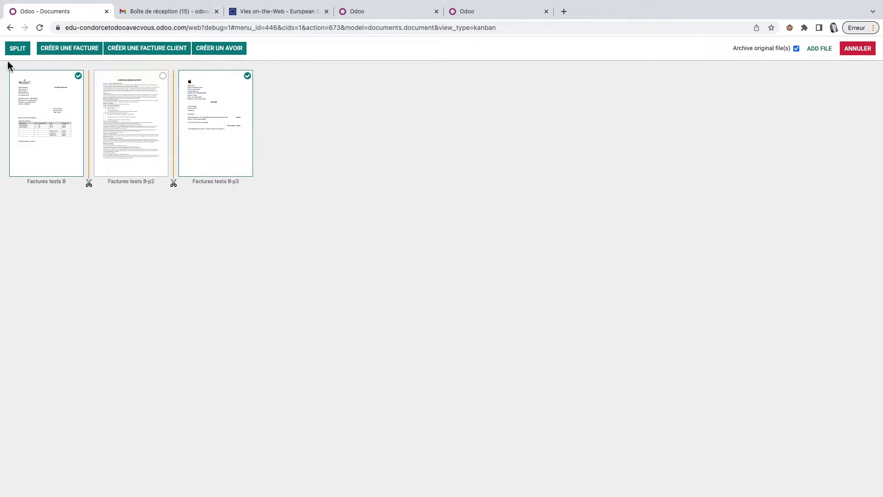
pyautogui.click(18, 50)
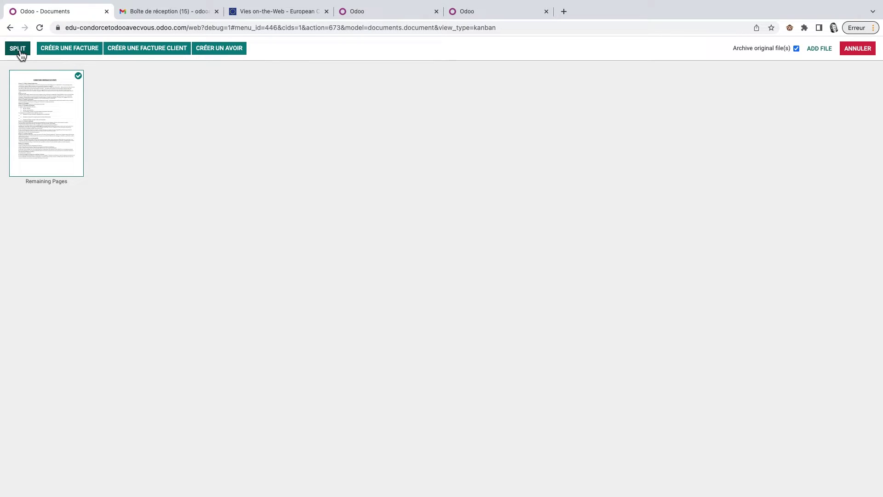
pyautogui.click(10, 27)
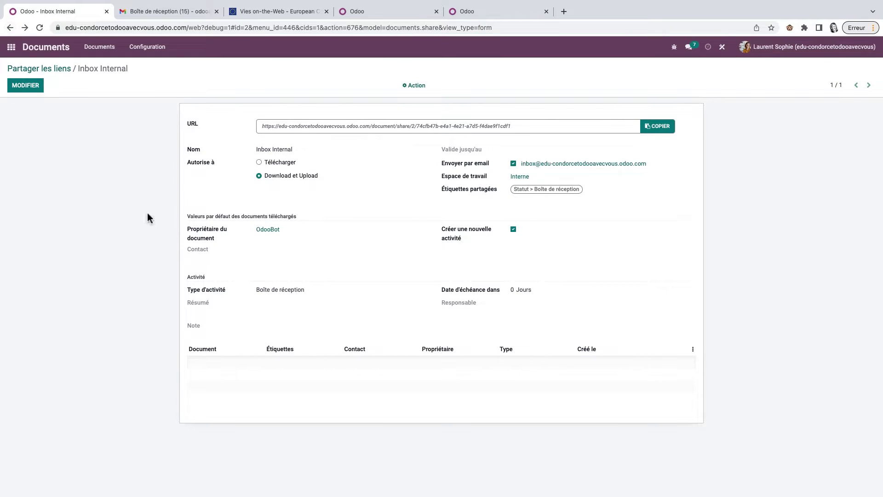
pyautogui.click(98, 47)
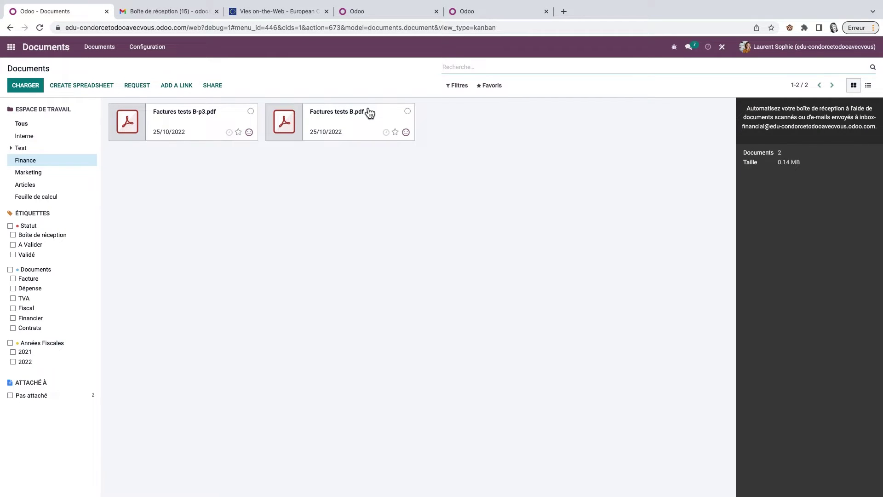
# Step: Preview the split files Factures tests B-p3.pdf and Factures tests B.pdf one after the other to check their contents
pyautogui.click(197, 131)
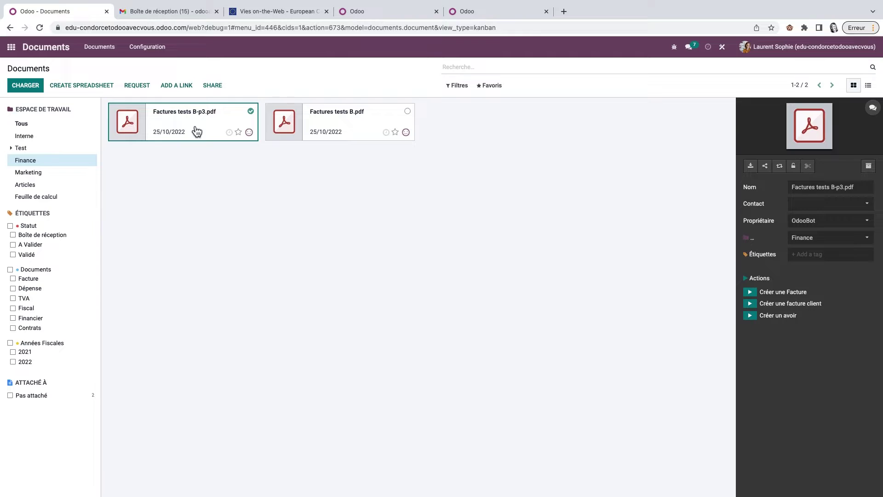
pyautogui.click(813, 121)
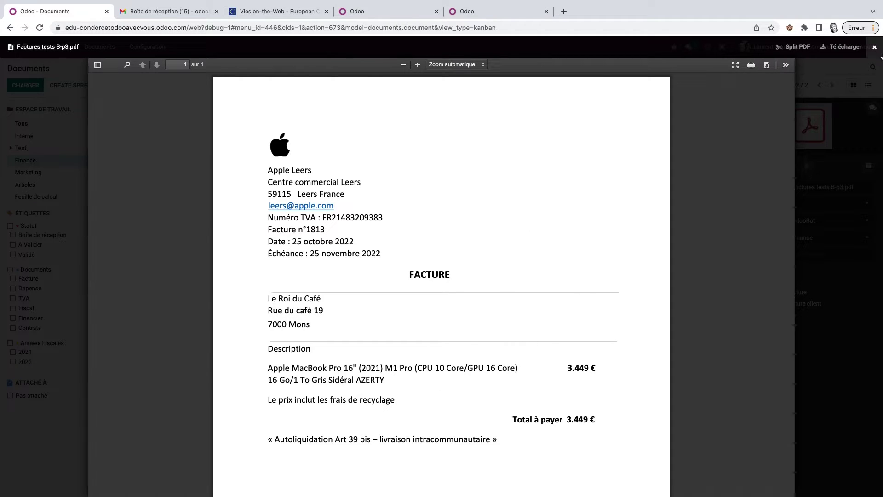
pyautogui.click(874, 46)
pyautogui.click(361, 116)
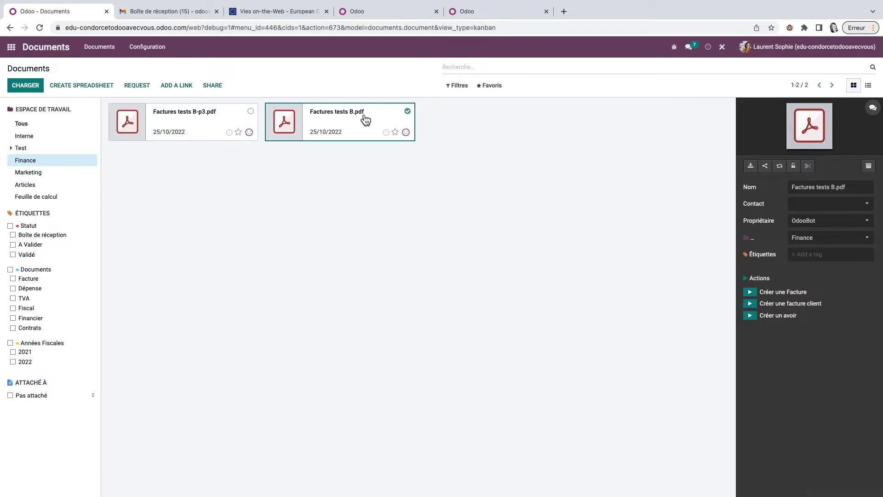
pyautogui.click(801, 133)
pyautogui.scroll(-5, 444, 354)
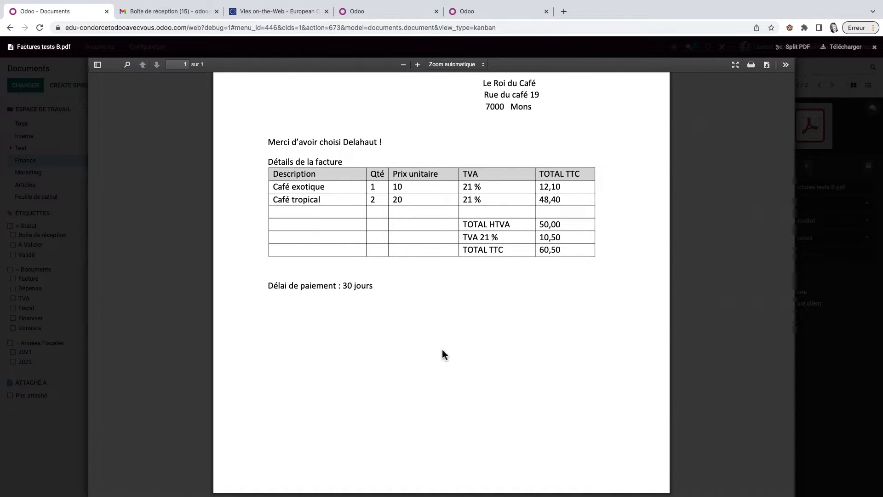
pyautogui.press('Escape')
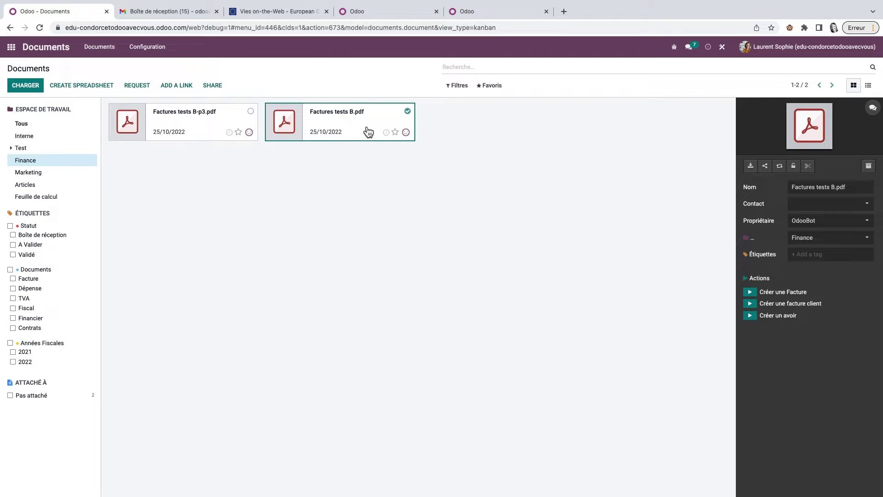
# Step: Create a supplier invoice from Factures tests B.pdf and refresh the draft to load its automatically recognized data
pyautogui.click(752, 293)
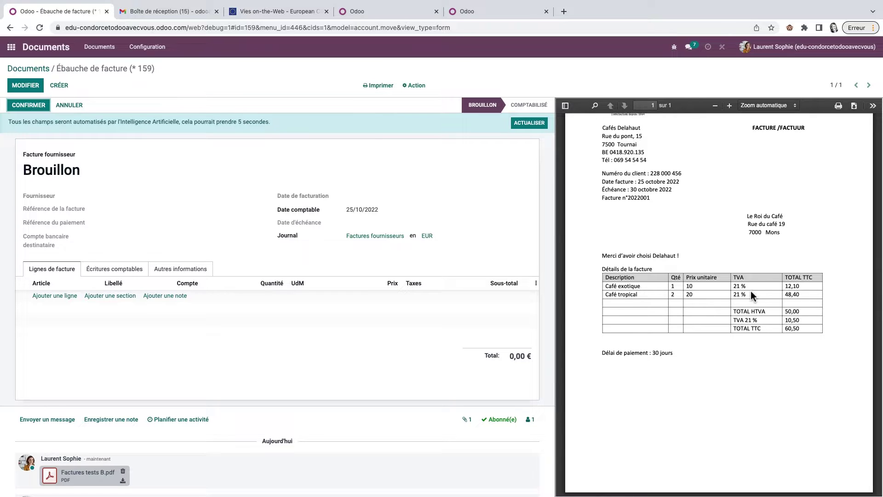
pyautogui.click(530, 122)
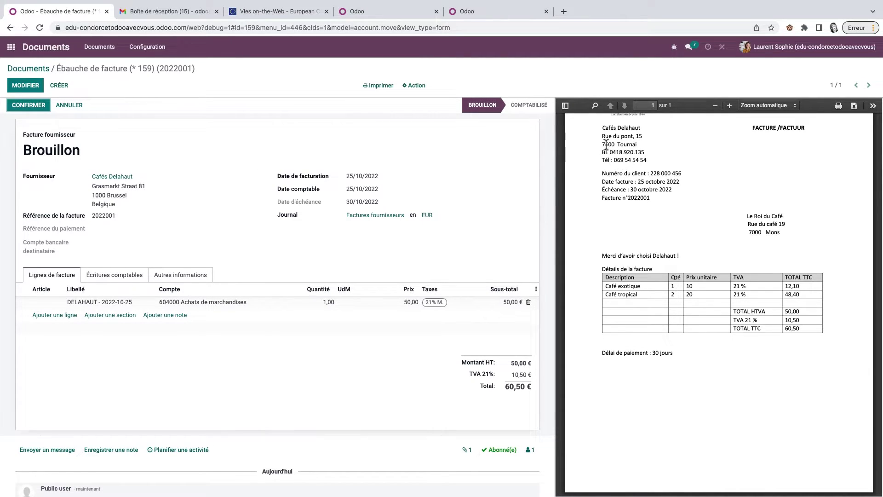
# Step: Look at the VIES VAT number validation page, then return to the draft invoice and compare its fields with the PDF
pyautogui.click(294, 16)
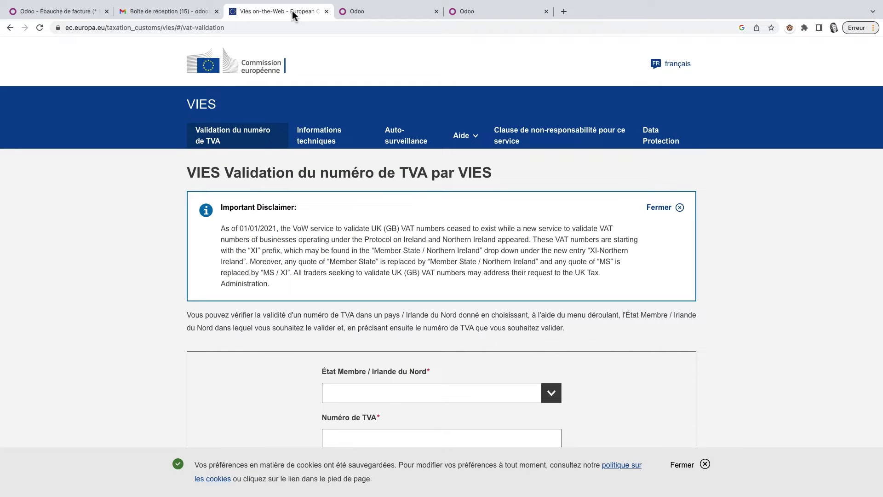
pyautogui.scroll(-3, 468, 283)
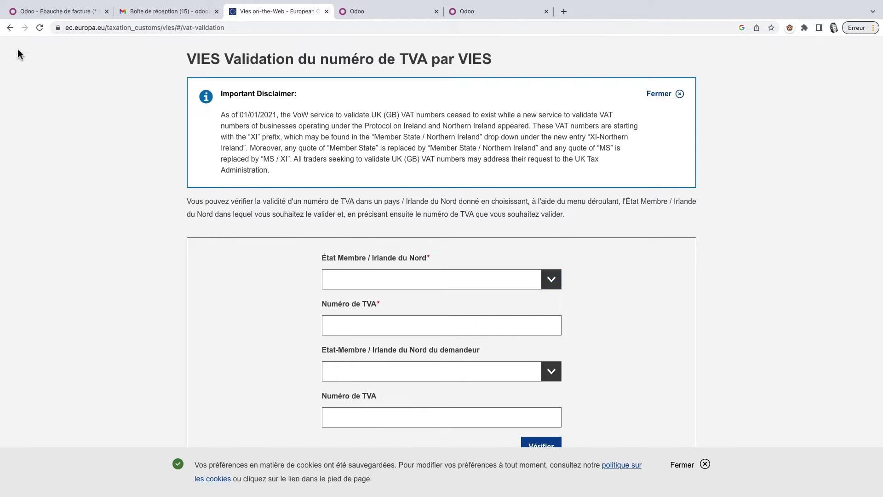
pyautogui.click(44, 13)
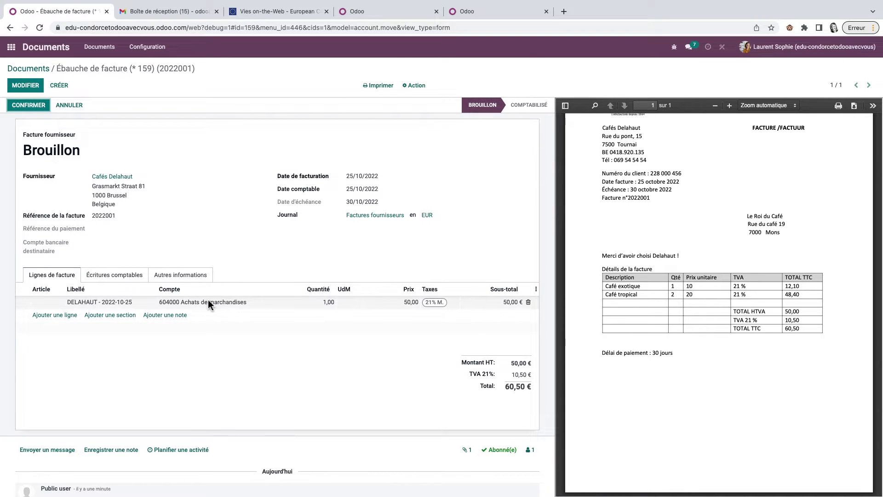
pyautogui.moveTo(208, 305)
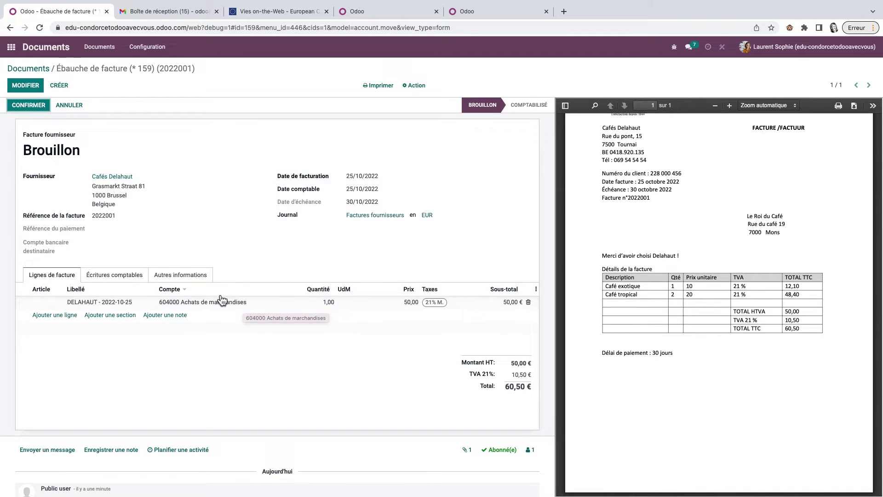
pyautogui.moveTo(219, 304)
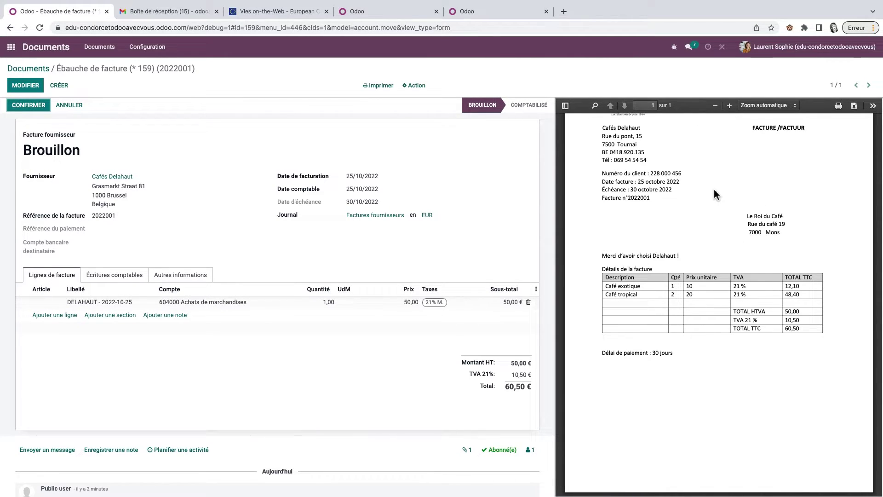
pyautogui.scroll(-3, 313, 335)
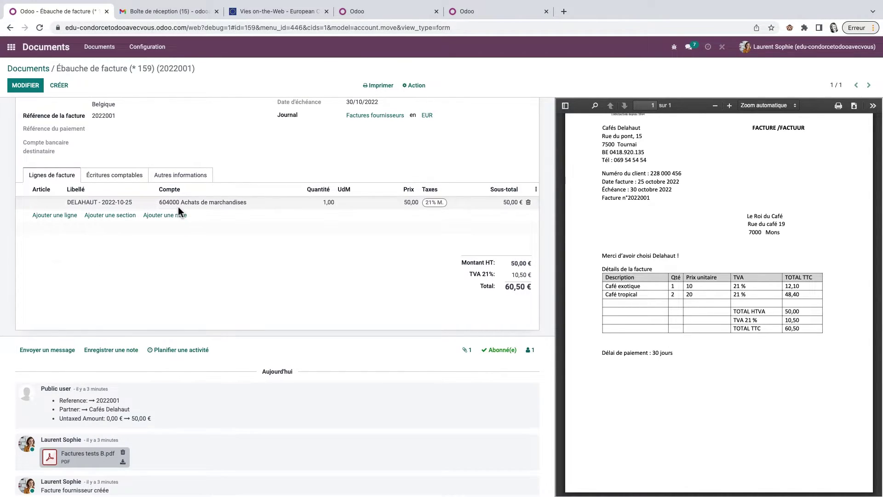
pyautogui.scroll(2, 178, 207)
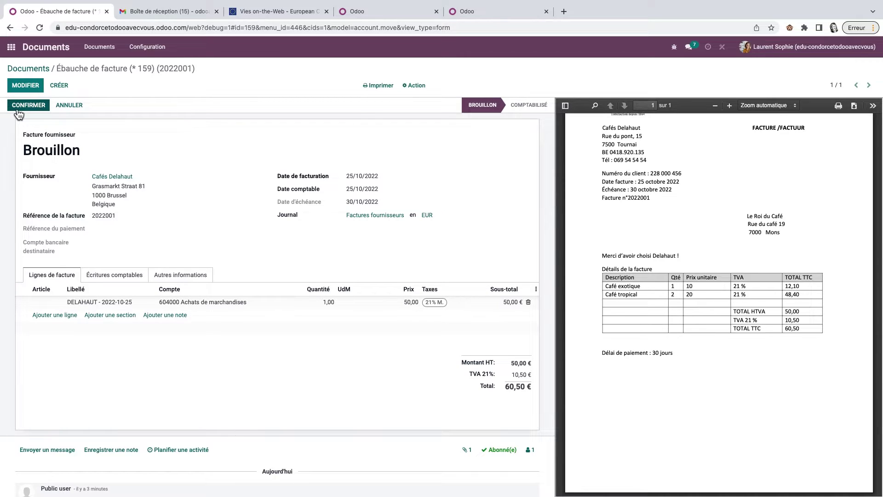
# Step: Switch to the Comptabilité app and open the list of supplier invoices
pyautogui.click(11, 47)
pyautogui.click(344, 175)
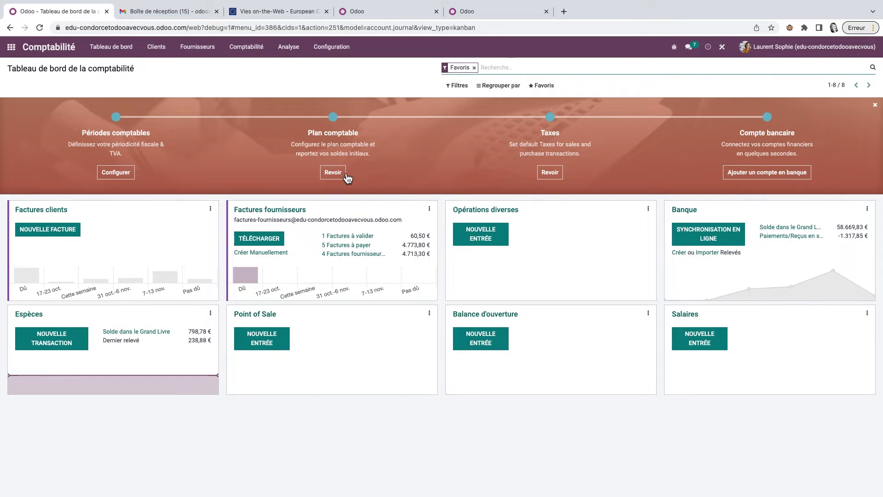
pyautogui.click(195, 47)
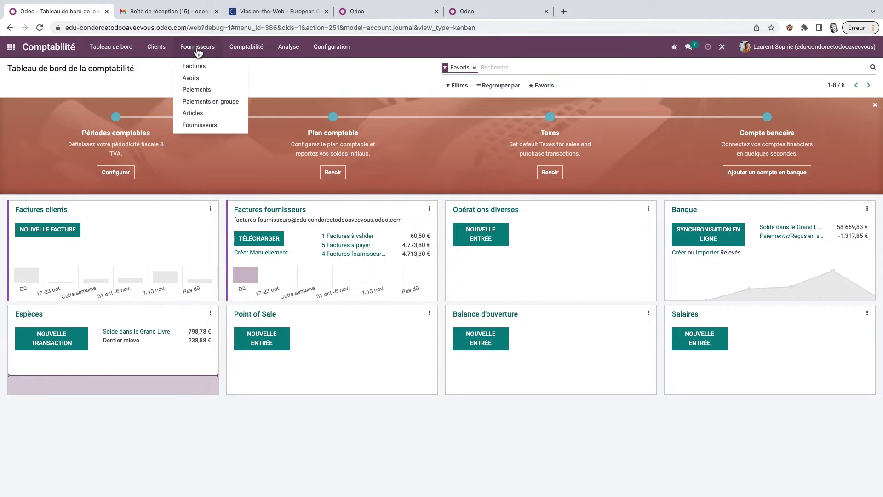
pyautogui.click(201, 71)
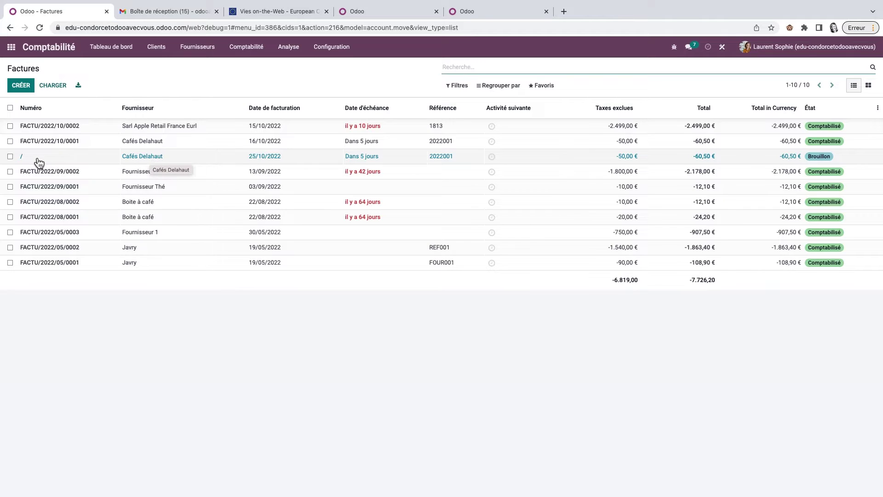
# Step: Post the accounting entries of the draft Cafés Delahaut invoice dated 25/10/2022 and return to the app overview
pyautogui.click(11, 157)
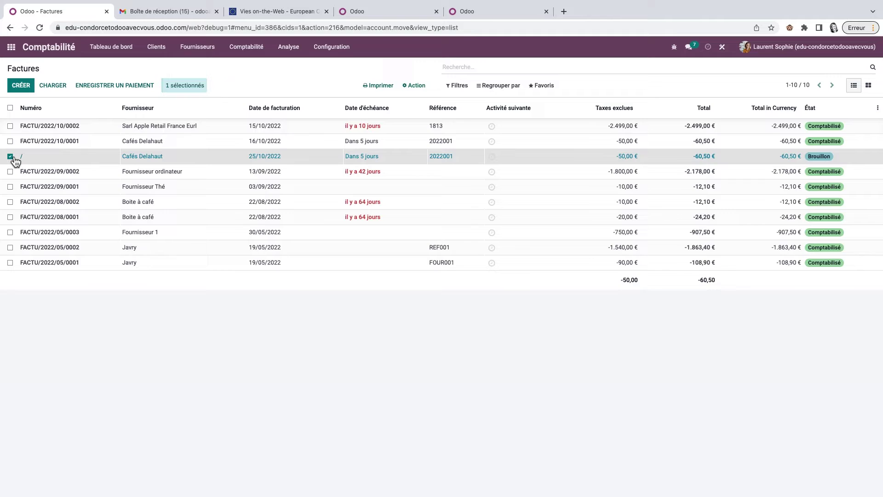
pyautogui.click(416, 85)
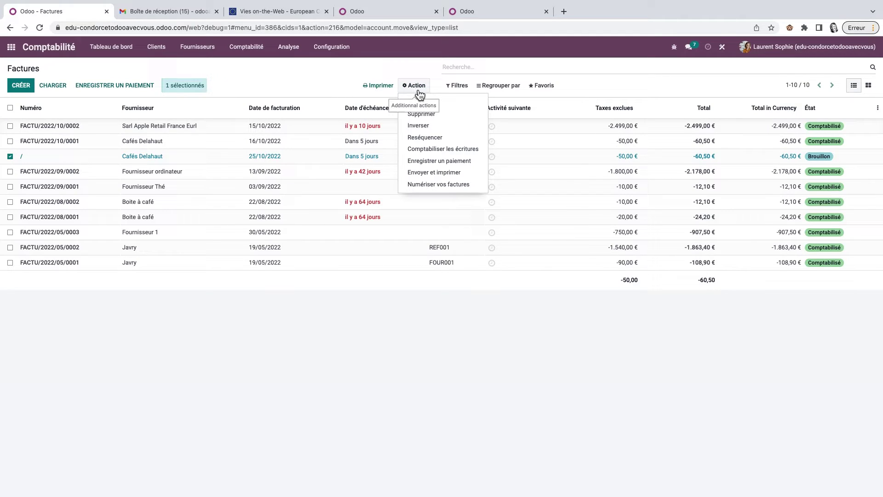
pyautogui.click(441, 154)
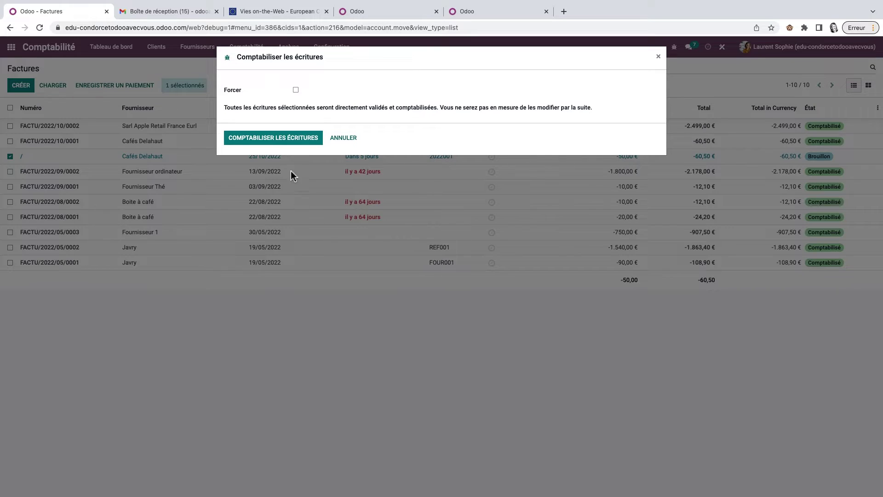
pyautogui.click(299, 139)
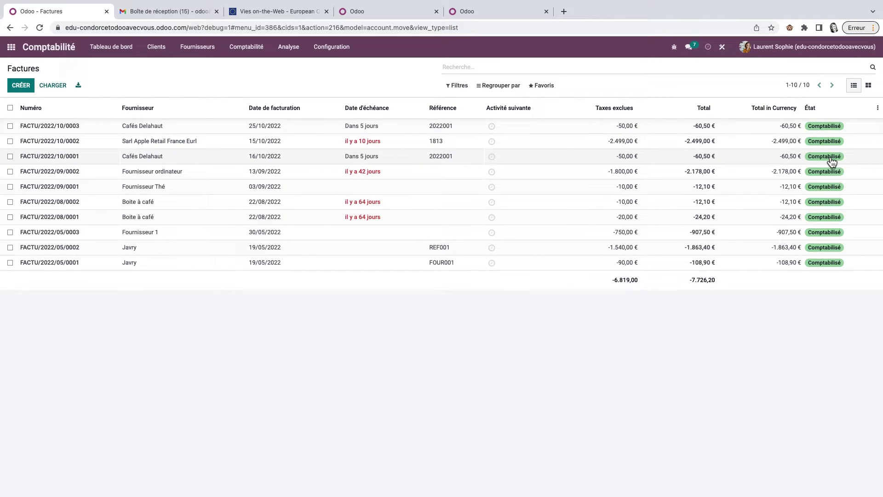
pyautogui.click(11, 47)
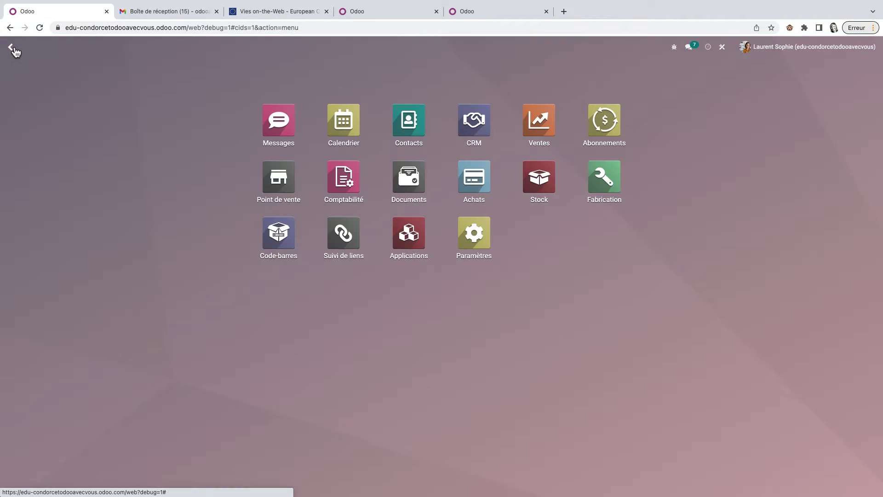
# Step: In Documents, create a supplier invoice from Factures tests B-p3.pdf and refresh the draft to load its automatically recognized data
pyautogui.click(408, 184)
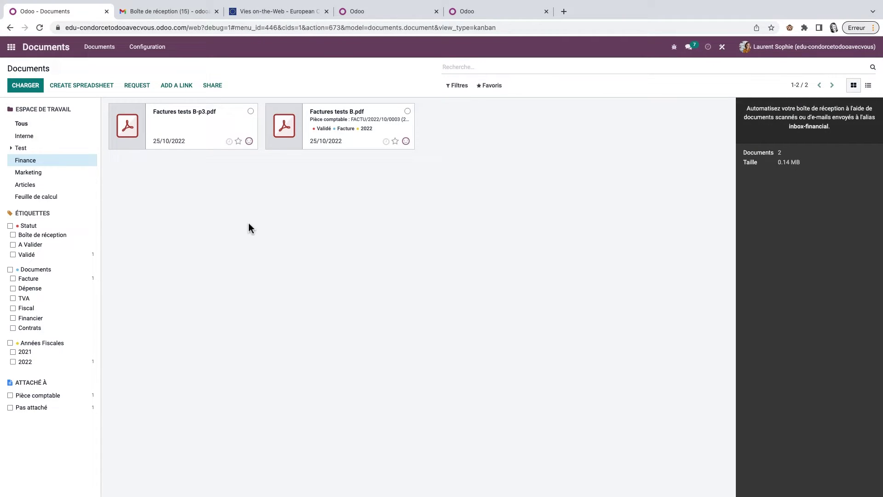
pyautogui.click(207, 131)
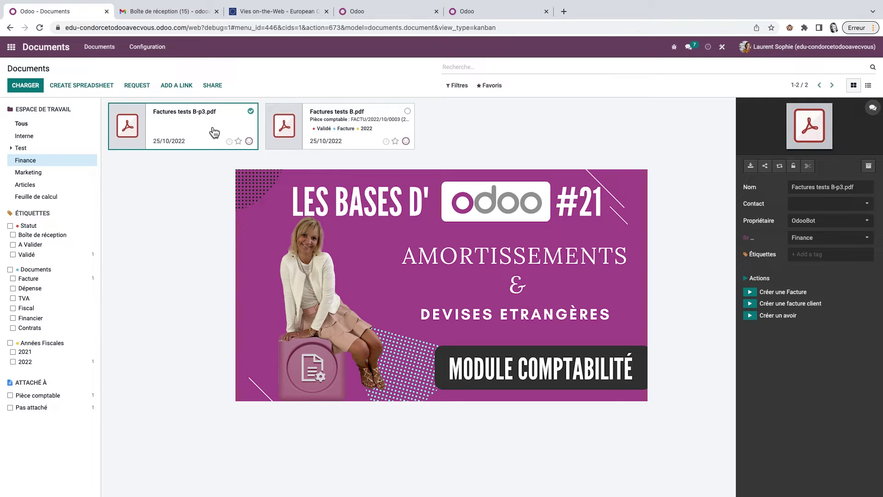
pyautogui.click(751, 292)
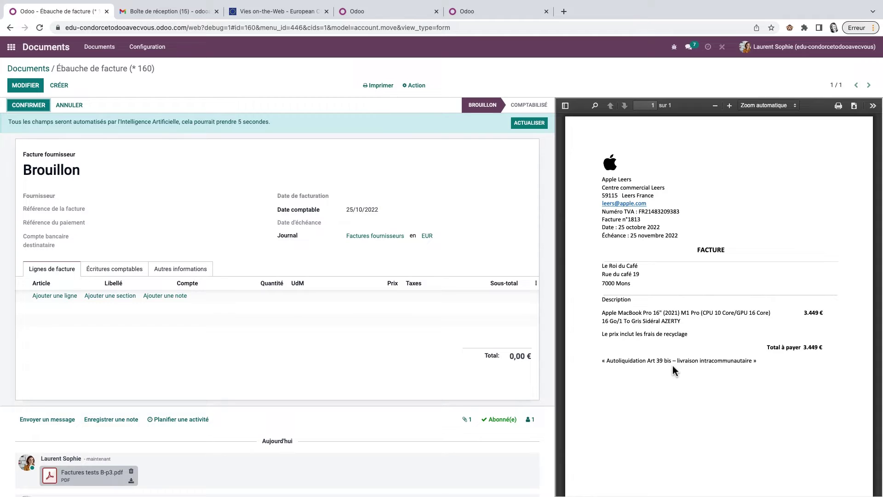
pyautogui.click(536, 127)
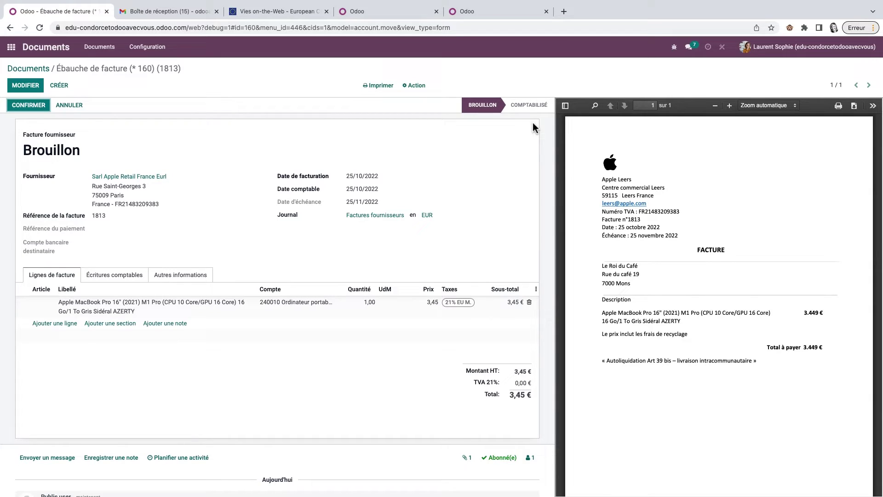
# Step: Examine the accounting entries of the draft Apple invoice, including its tax grids, and return to the invoice lines
pyautogui.click(131, 279)
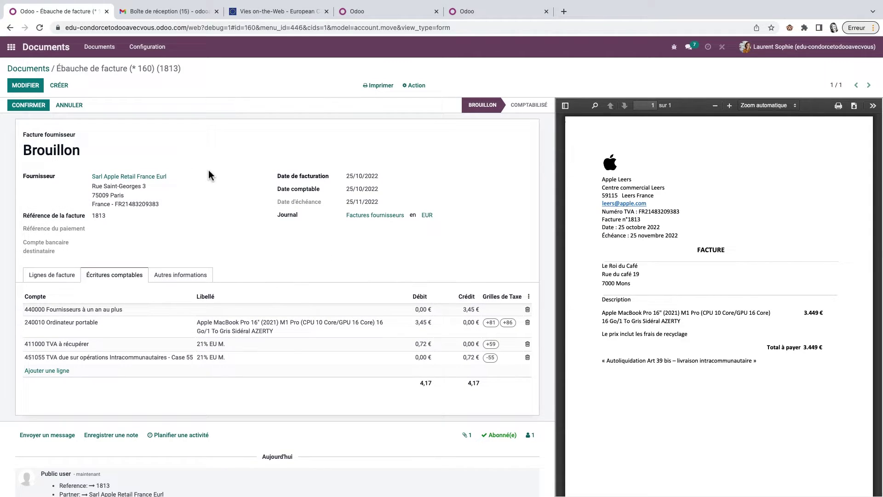
pyautogui.click(64, 277)
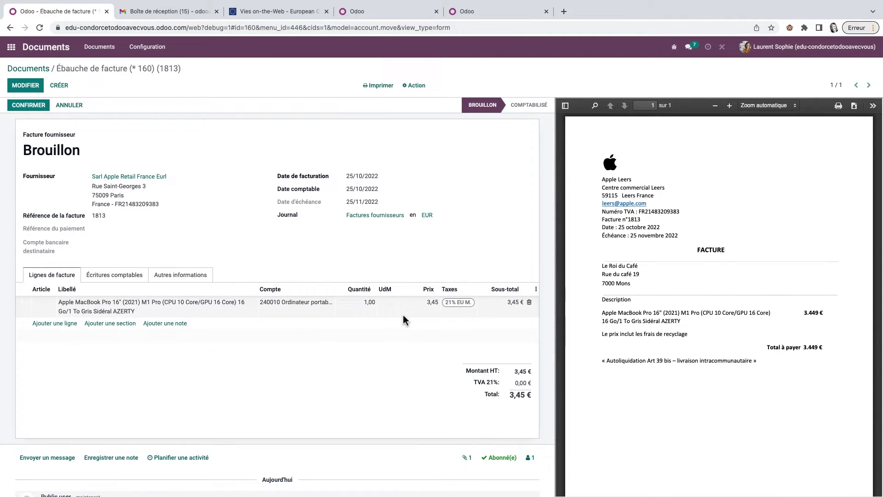
pyautogui.moveTo(403, 320)
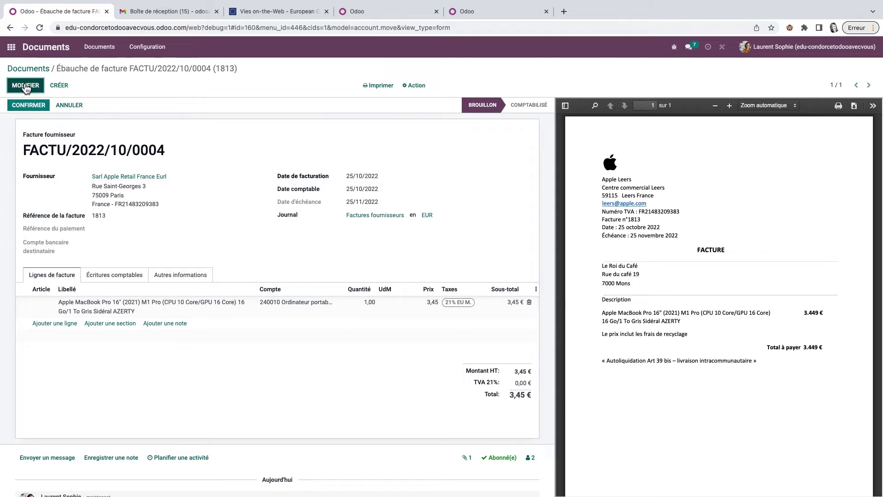
# Step: Set the price of the Apple MacBook Pro line to 3449, check the invoice's other information and confirm the invoice
pyautogui.click(26, 87)
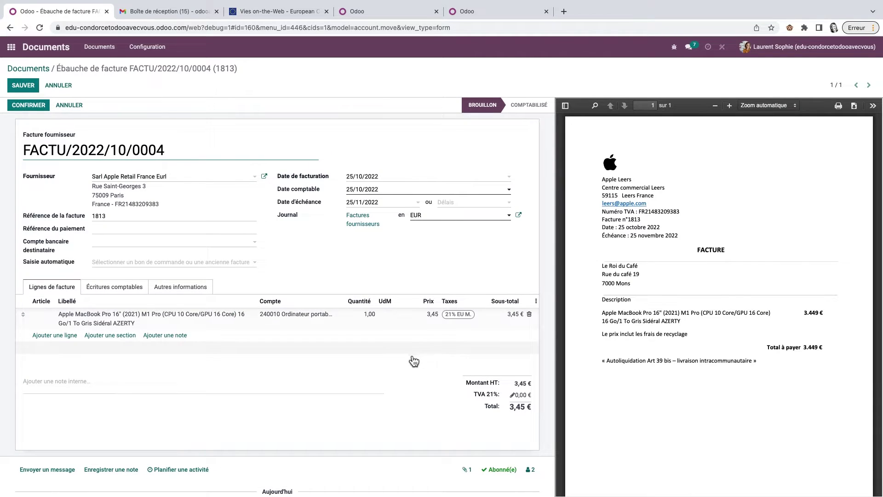
pyautogui.click(433, 317)
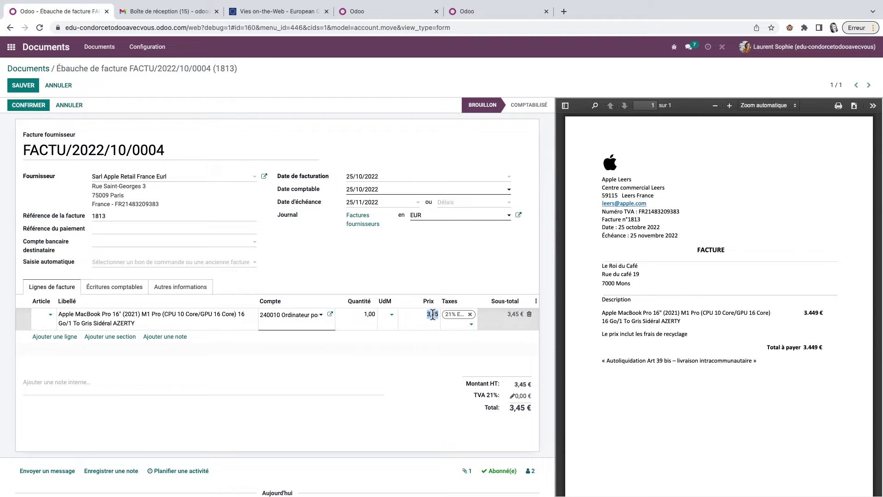
pyautogui.write('3449')
pyautogui.press('Return')
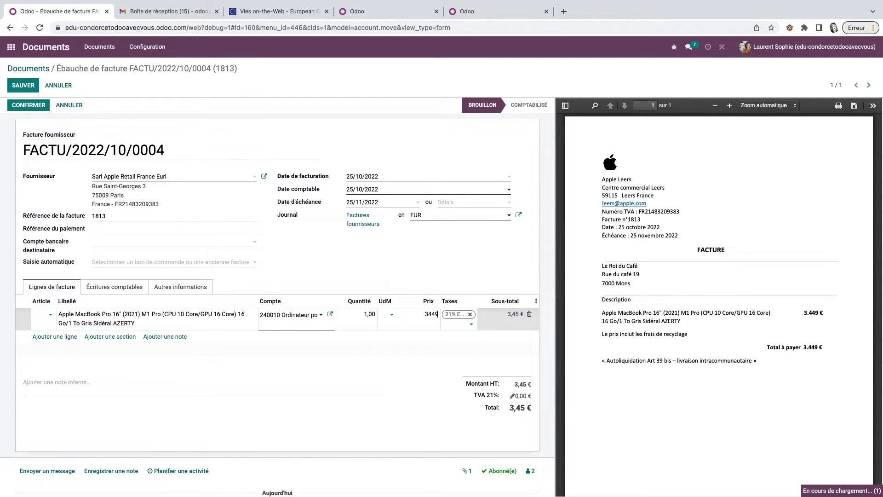
pyautogui.click(529, 337)
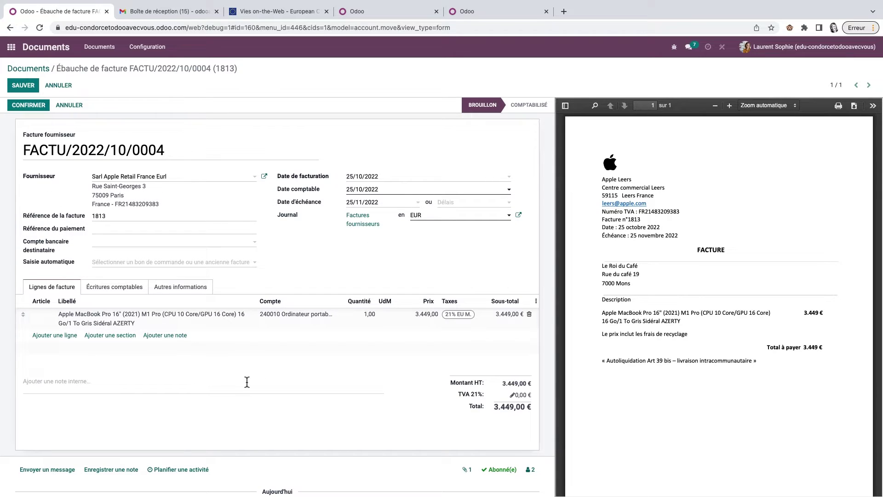
pyautogui.click(184, 290)
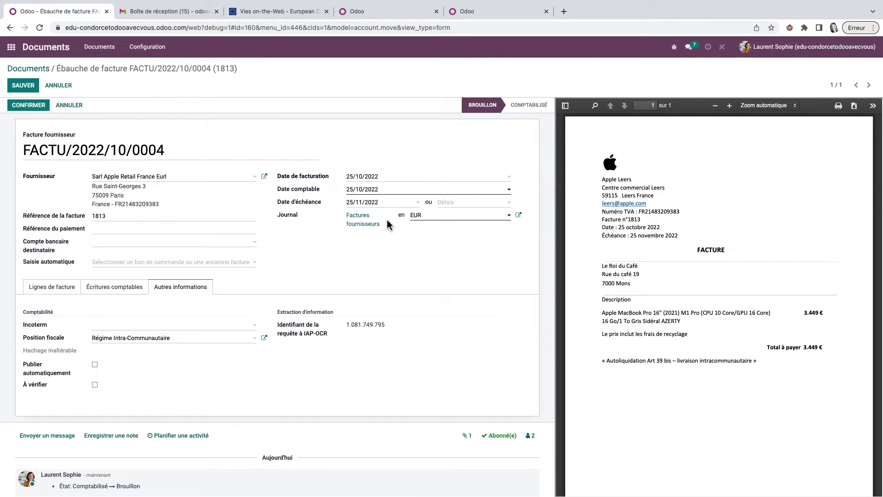
pyautogui.click(29, 105)
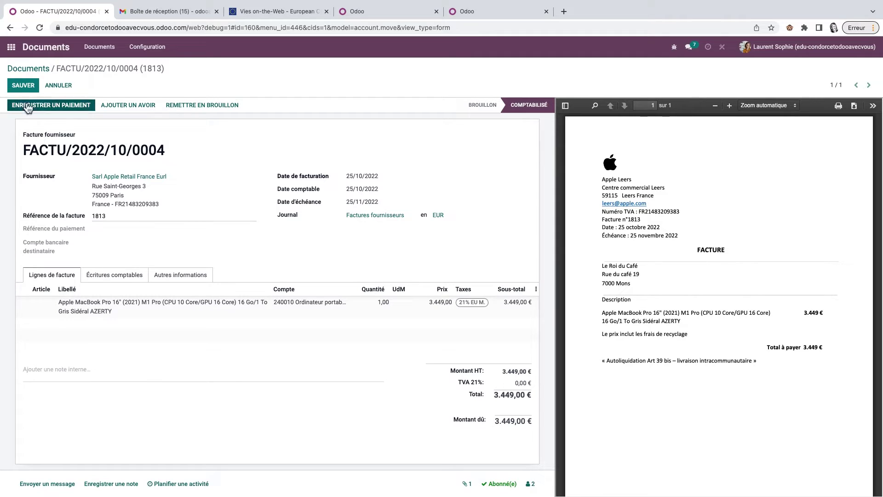
# Step: Switch to the Comptabilité app and start a new asset (Actifs) named Mac Book Pro 16
pyautogui.click(11, 48)
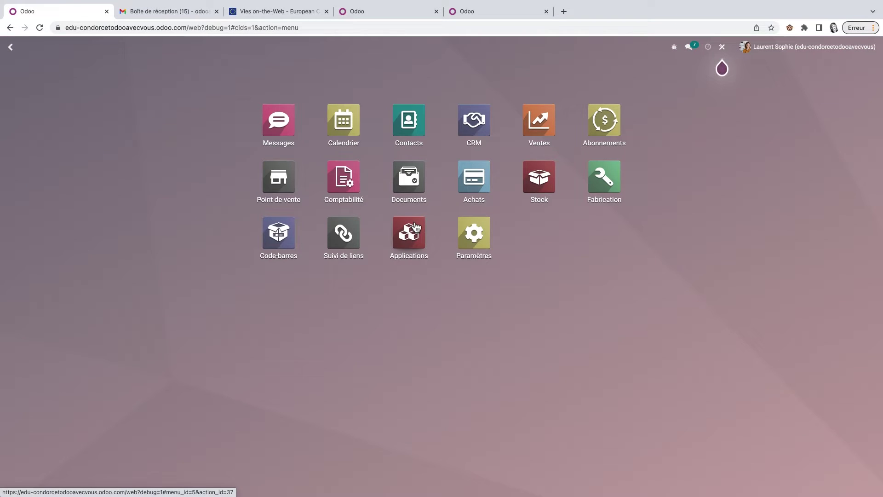
pyautogui.click(364, 178)
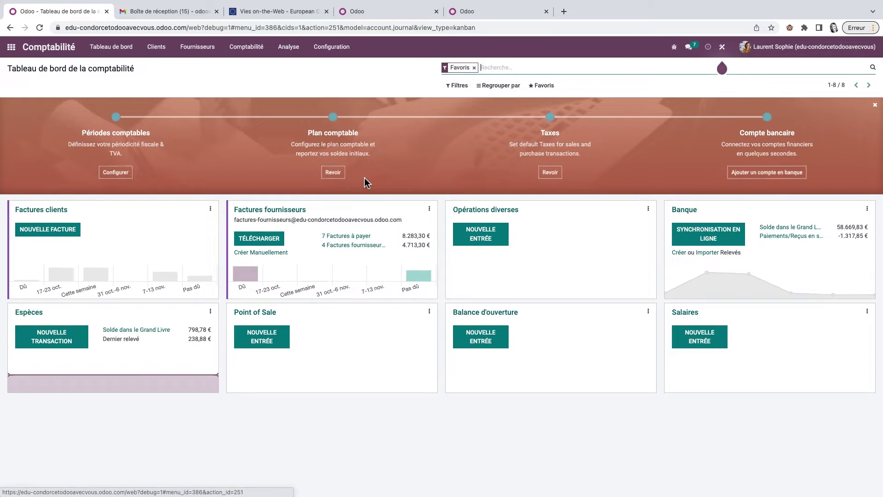
pyautogui.click(249, 49)
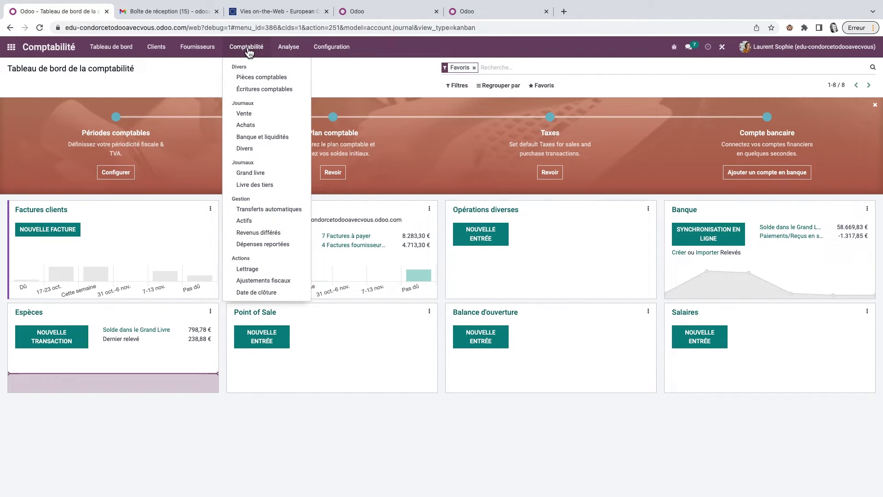
pyautogui.click(254, 221)
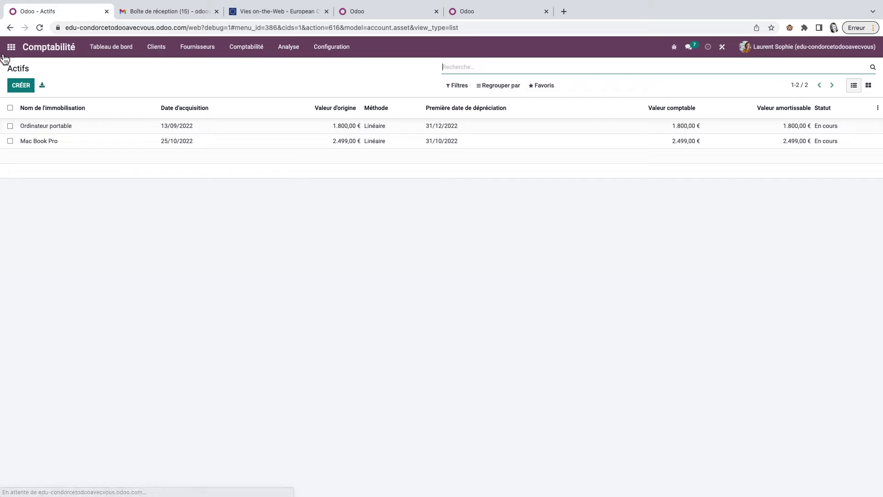
pyautogui.click(28, 88)
pyautogui.write('Mac Book Pro 167')
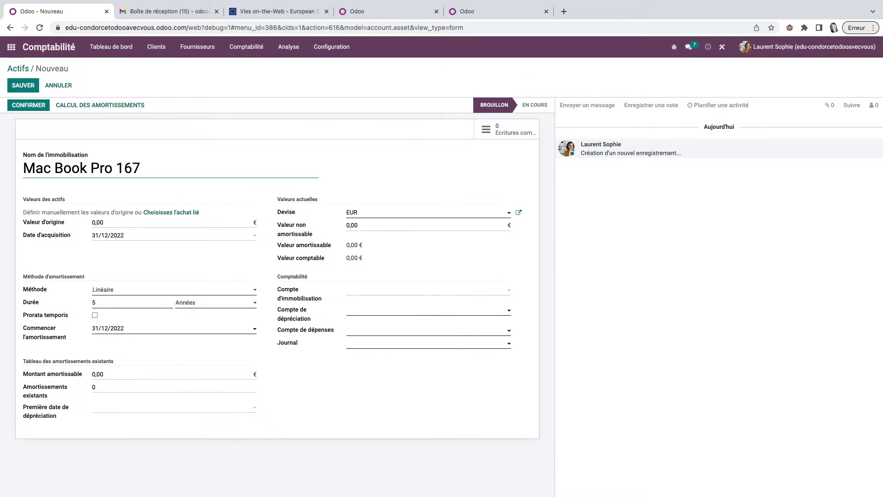
pyautogui.press('BackSpace')
# Step: Link the asset to its related purchase, the 25/10/2022 Apple MacBook Pro entry of 3.449,00 € on account 240010
pyautogui.click(189, 213)
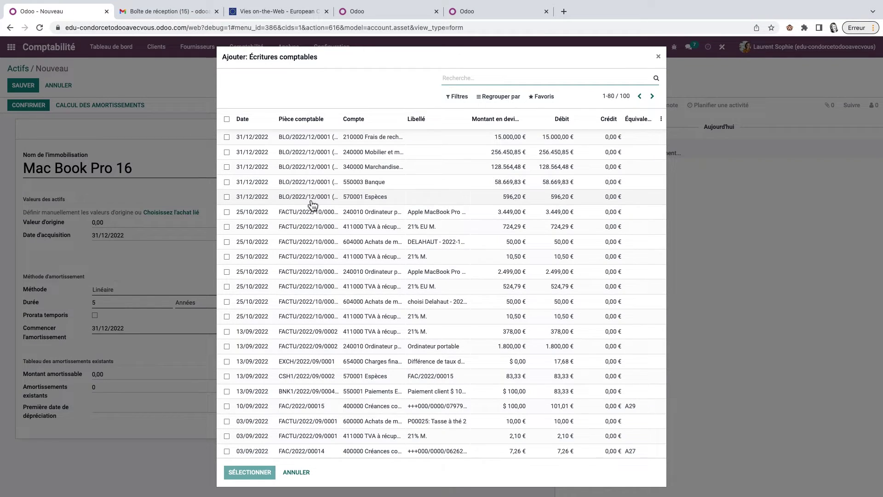
pyautogui.click(227, 212)
pyautogui.click(240, 474)
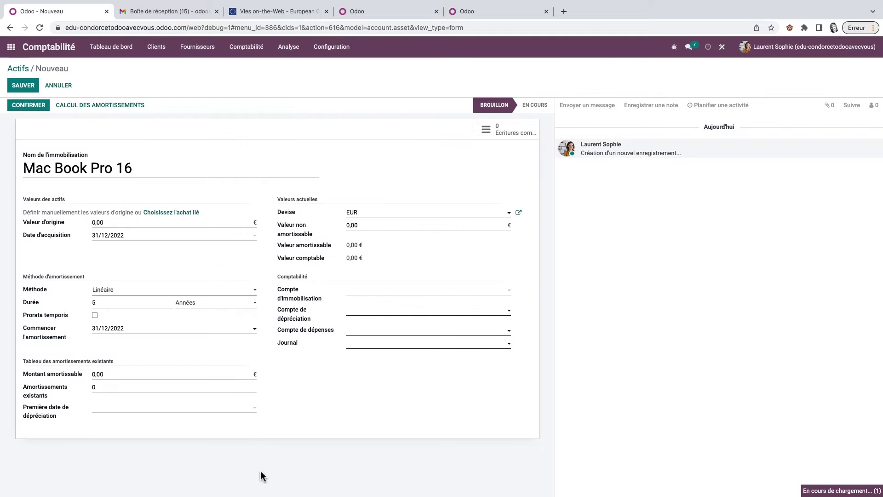
# Step: Set the depreciation duration to 36 months (Mois) and enable Prorata temporis
pyautogui.click(142, 305)
pyautogui.press('BackSpace')
pyautogui.write('36')
pyautogui.click(256, 308)
pyautogui.click(236, 293)
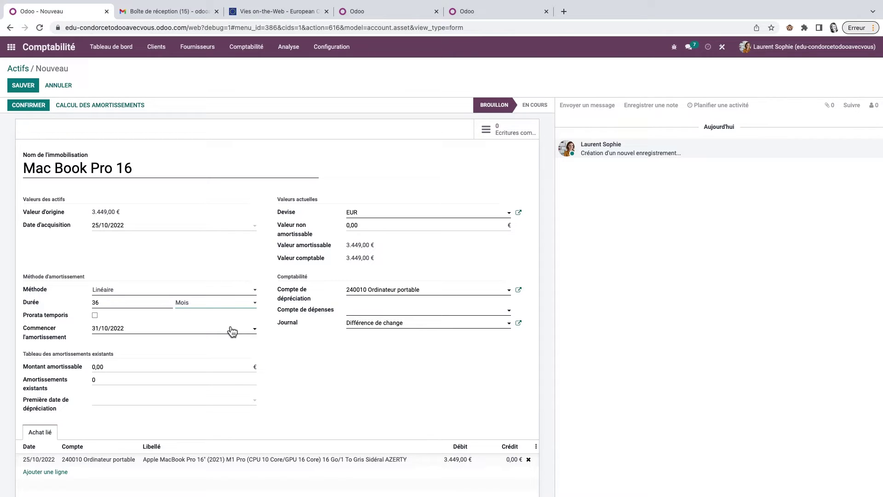
pyautogui.click(94, 316)
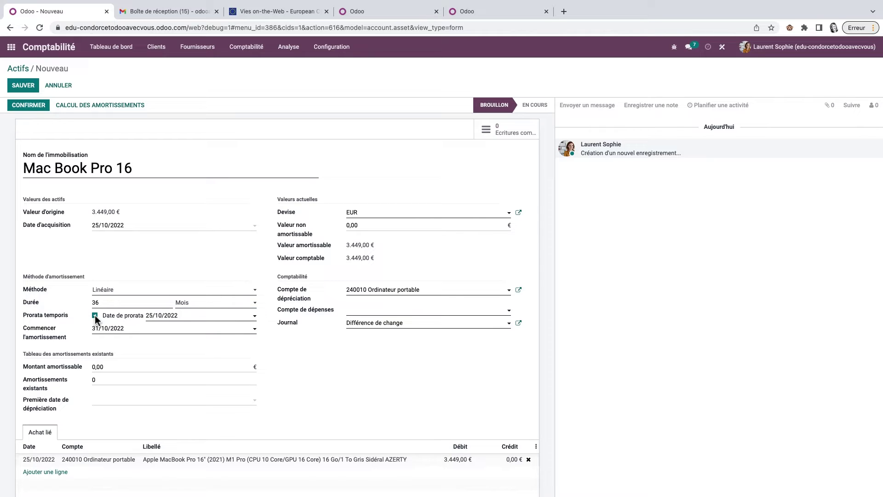
# Step: Set the asset's depreciation account to 240019 Ordinateur portable, AA
pyautogui.click(508, 290)
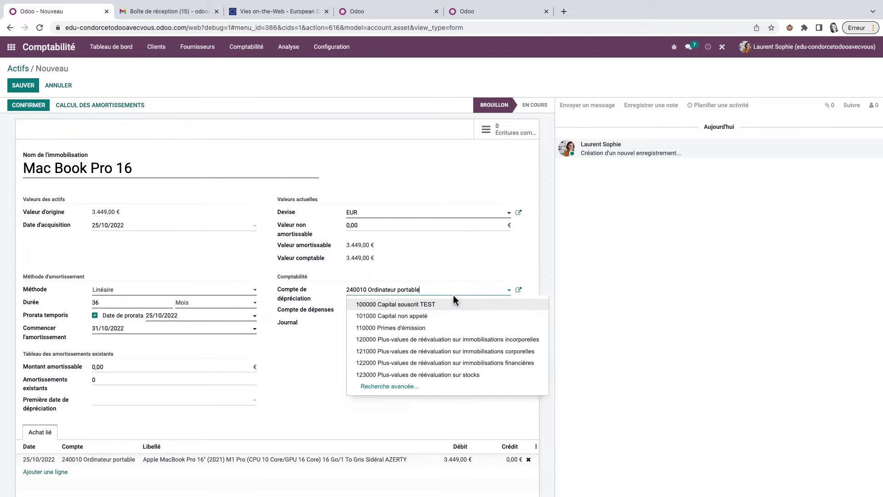
pyautogui.click(428, 294)
pyautogui.moveTo(428, 294); pyautogui.dragTo(371, 295)
pyautogui.press('BackSpace')
pyautogui.press('BackSpace')
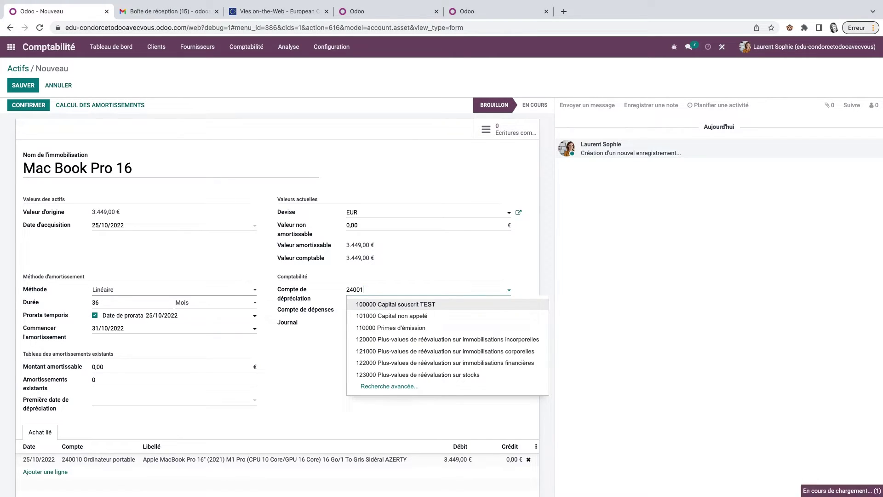
pyautogui.write('9')
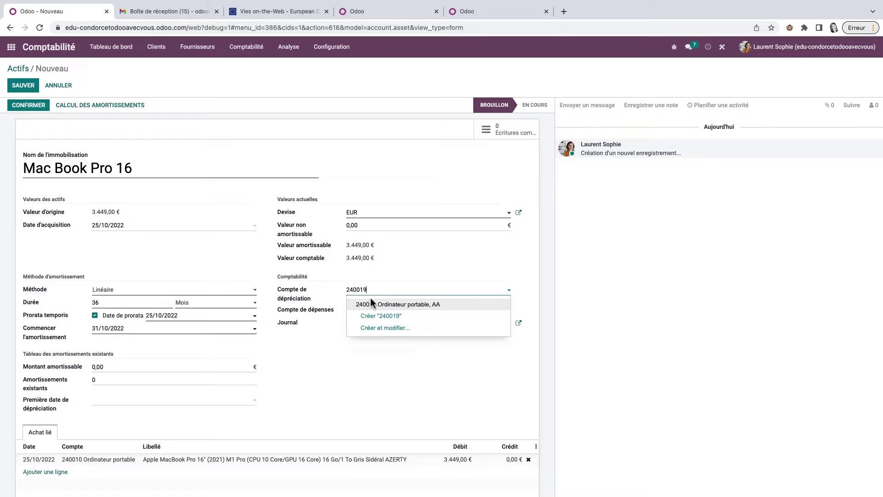
pyautogui.click(429, 305)
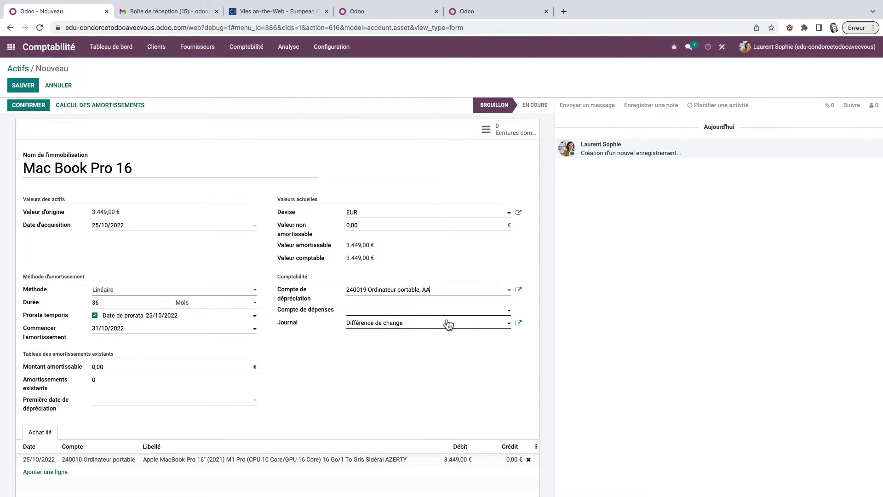
# Step: Set the expense account to 630200 Dotations aux amortissements sur immobilisations corporelles and the journal to Opérations diverses
pyautogui.click(509, 312)
pyautogui.write('630')
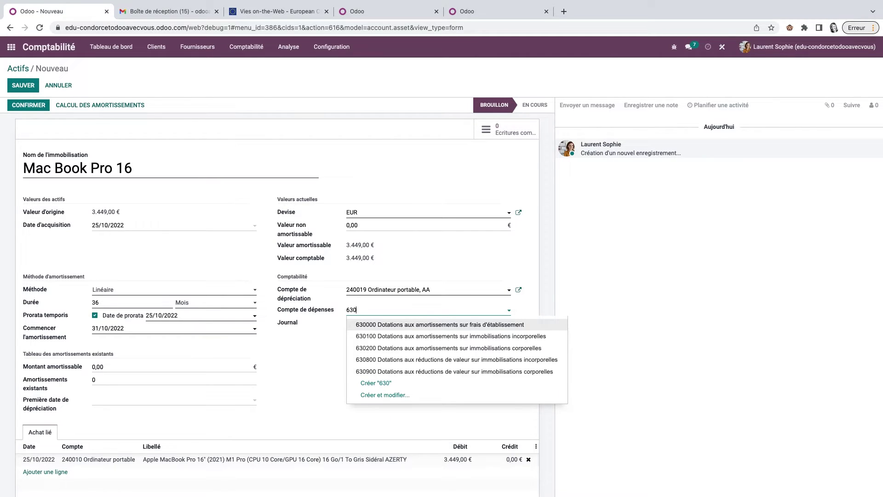
pyautogui.click(491, 350)
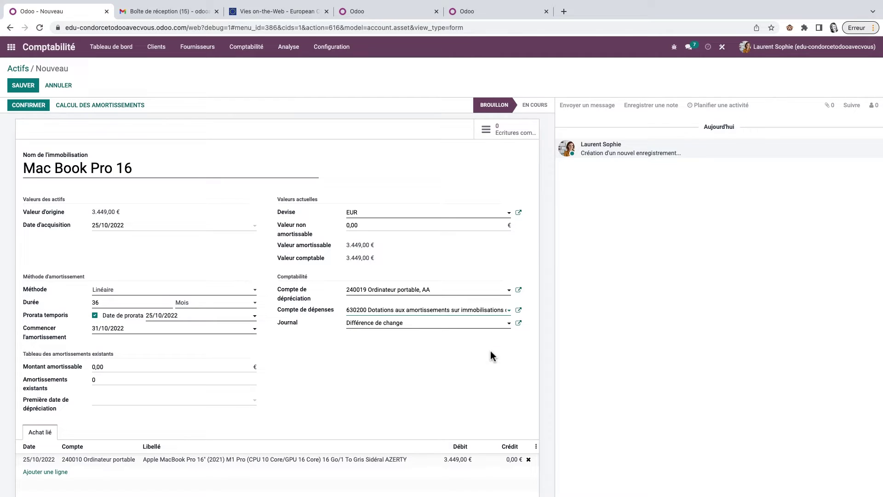
pyautogui.click(508, 323)
pyautogui.click(404, 350)
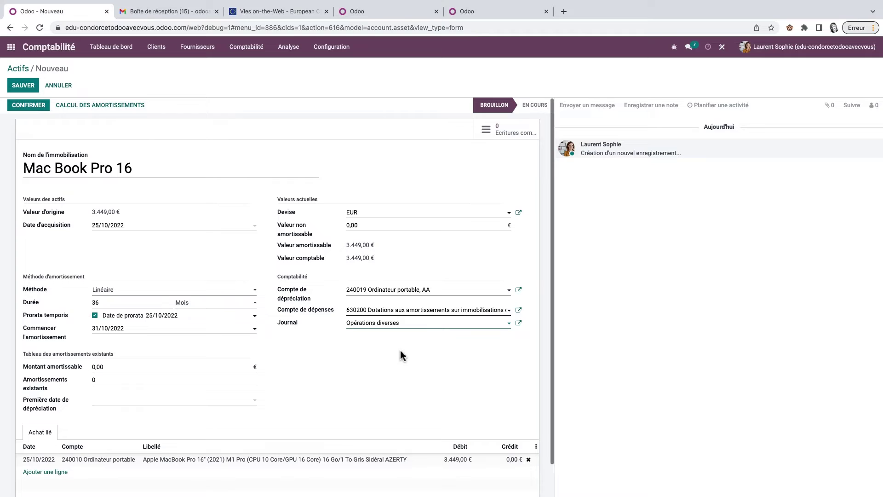
# Step: Compute the depreciation of the Mac Book Pro 16 asset and review its depreciation schedule
pyautogui.click(114, 107)
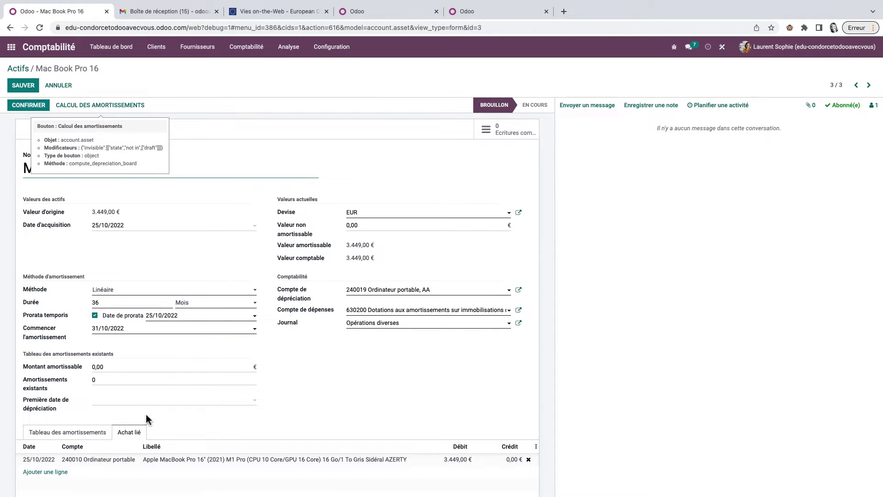
pyautogui.click(88, 436)
pyautogui.scroll(-9, 200, 445)
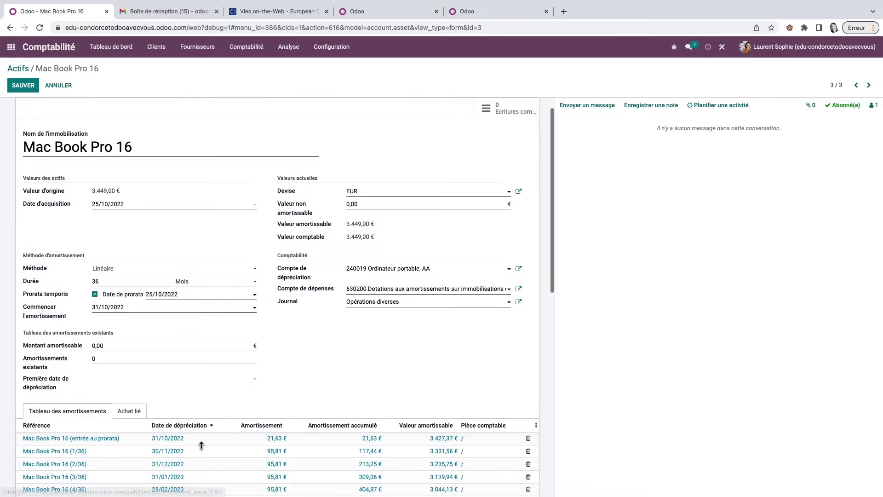
pyautogui.scroll(10, 203, 450)
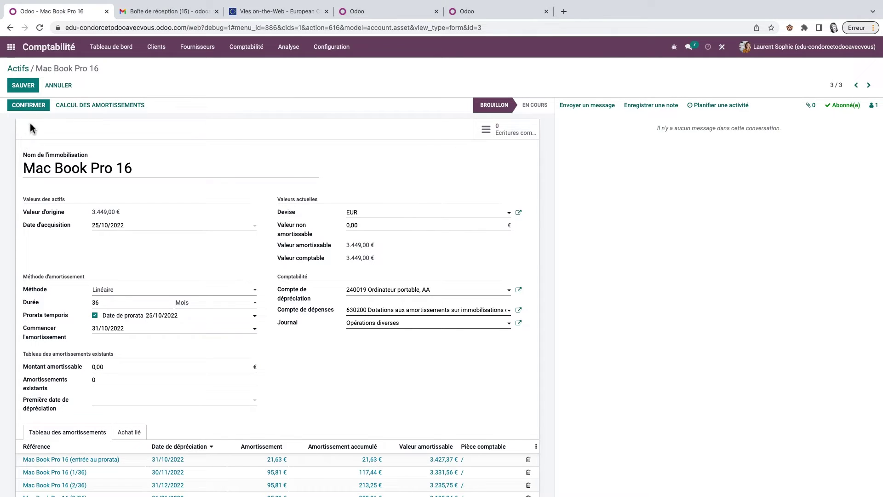
# Step: Confirm the Mac Book Pro 16 asset and open its related accounting entries
pyautogui.click(34, 105)
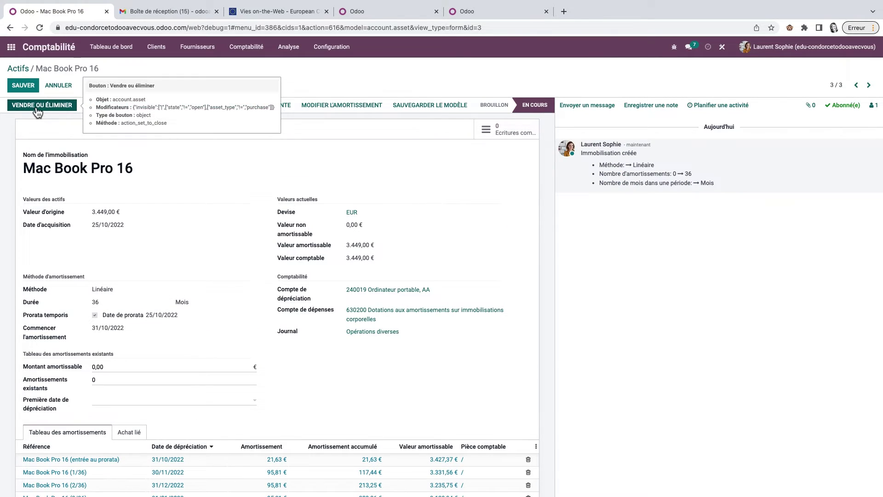
pyautogui.click(499, 131)
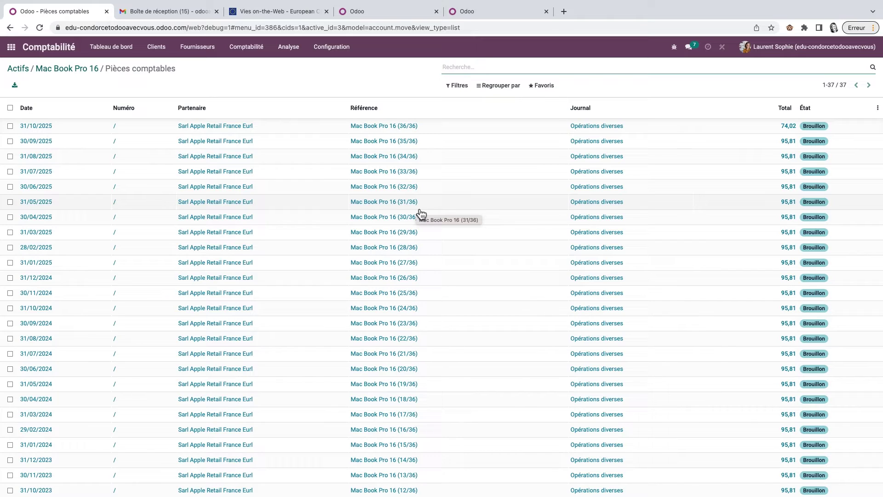
# Step: Open the Tableau d'amortissement report and check its options for including unposted entries
pyautogui.click(290, 48)
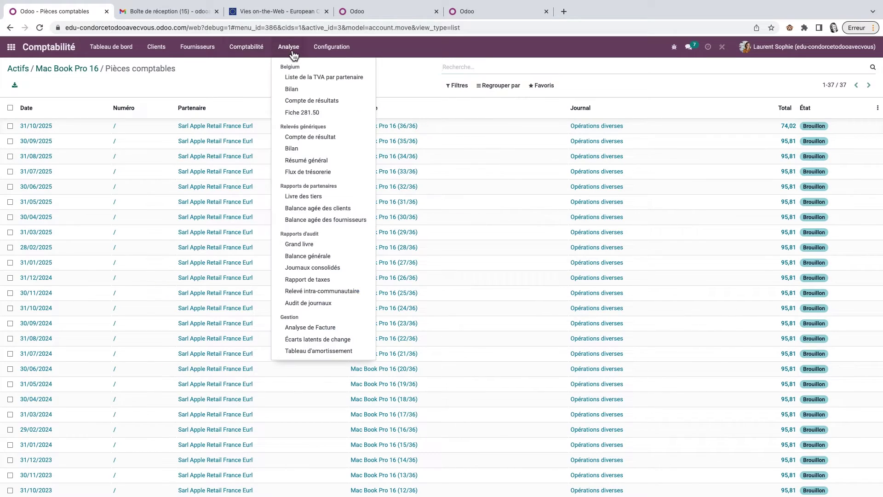
pyautogui.click(316, 351)
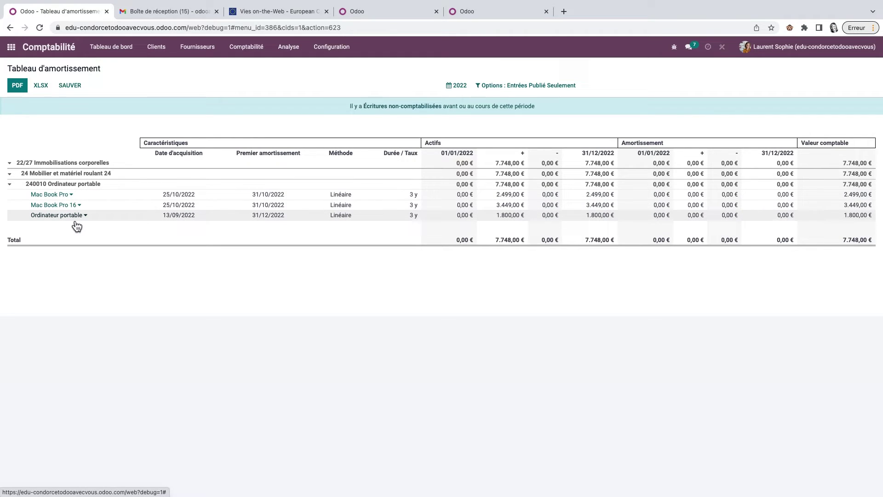
pyautogui.click(522, 89)
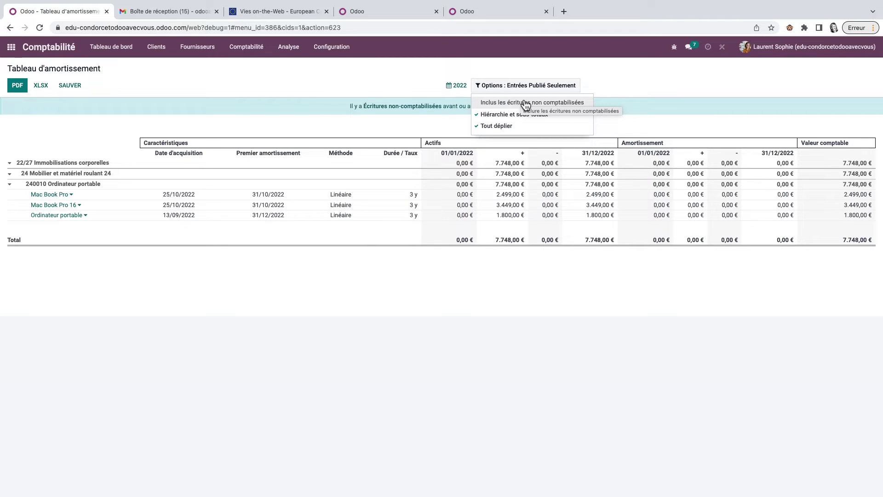
# Step: Open supplier invoice FACTU/2022/10/0004 and view its linked Mac Book Pro 16 asset
pyautogui.click(198, 47)
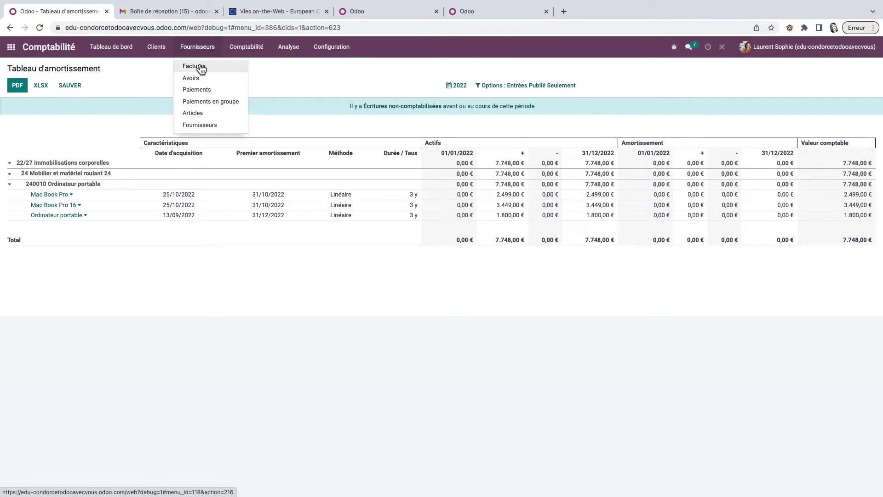
pyautogui.click(200, 66)
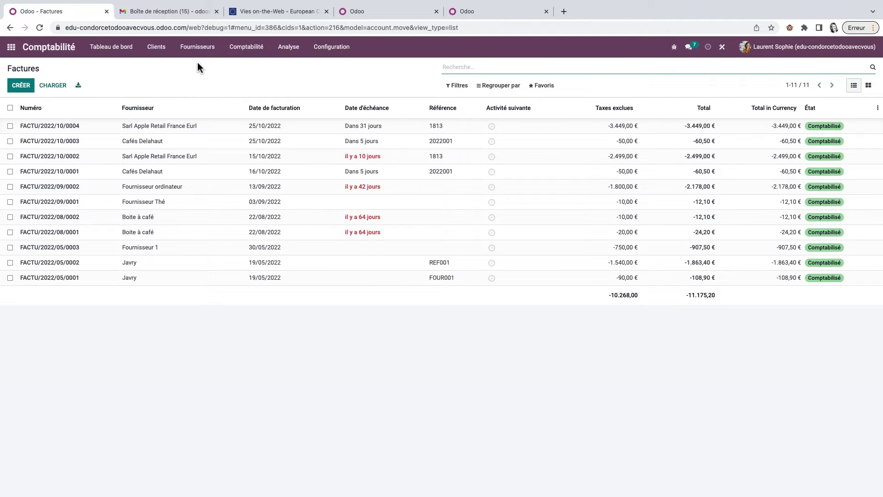
pyautogui.click(165, 126)
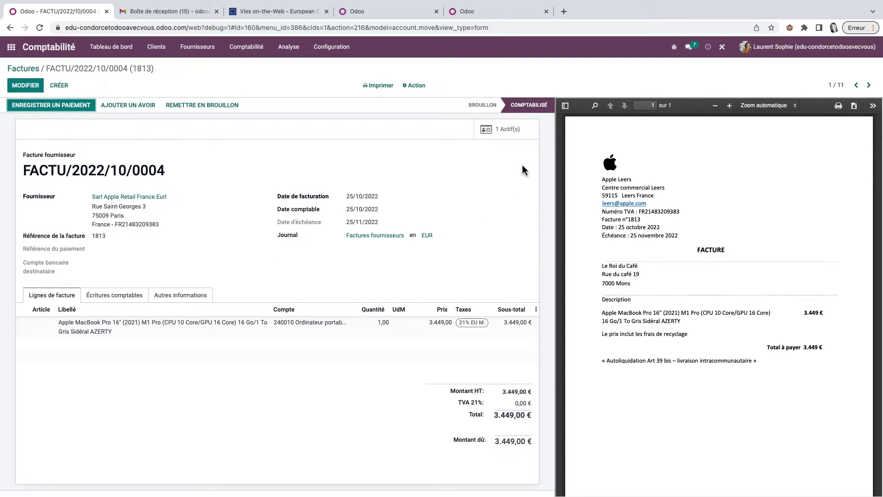
pyautogui.click(501, 129)
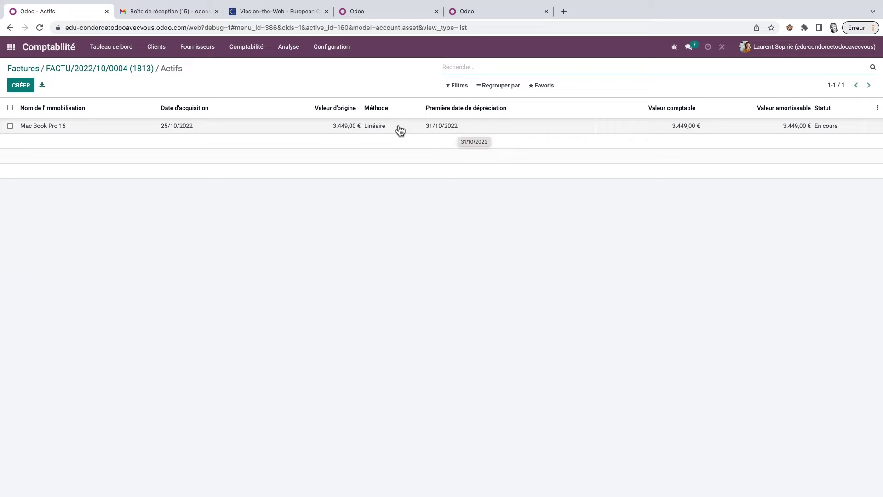
pyautogui.click(376, 126)
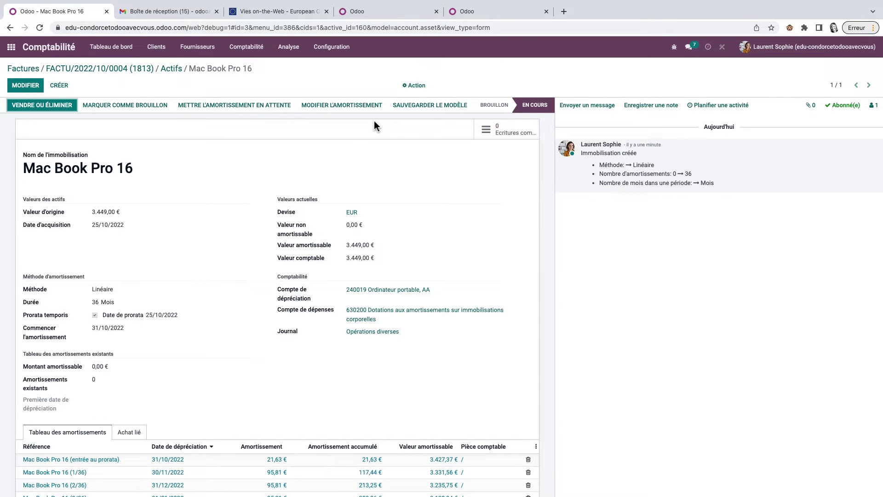
# Step: Search the general settings for "ocr" to review the single invoice line per tax option
pyautogui.click(11, 47)
pyautogui.click(474, 232)
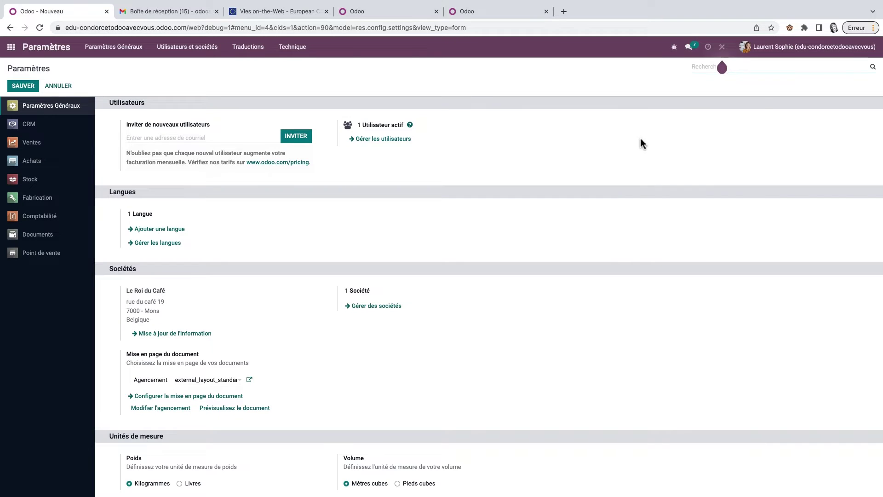
pyautogui.click(731, 68)
pyautogui.write('ocr')
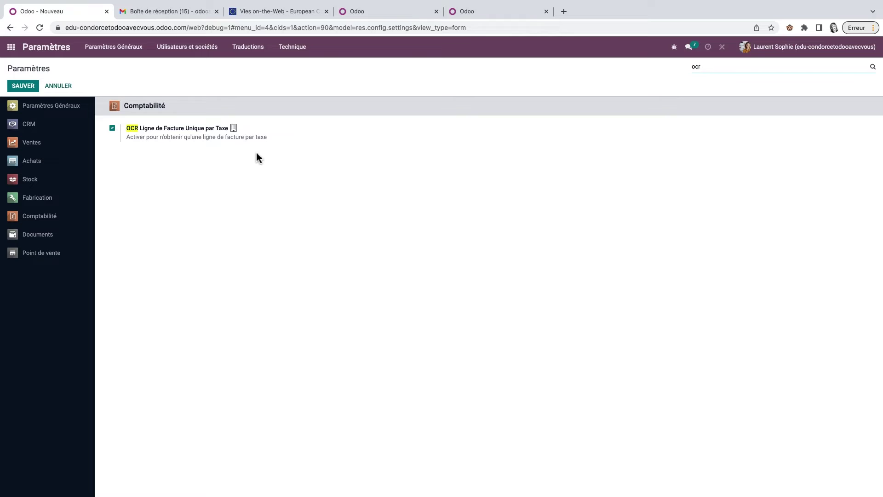
# Step: Generate a share link for Factures tests B-p3.pdf in the Finance documents workspace and copy its URL
pyautogui.click(11, 47)
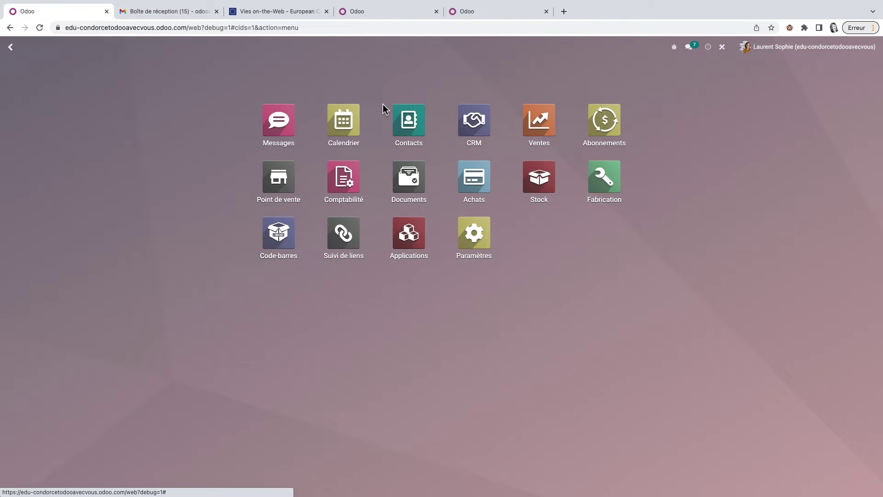
pyautogui.click(410, 183)
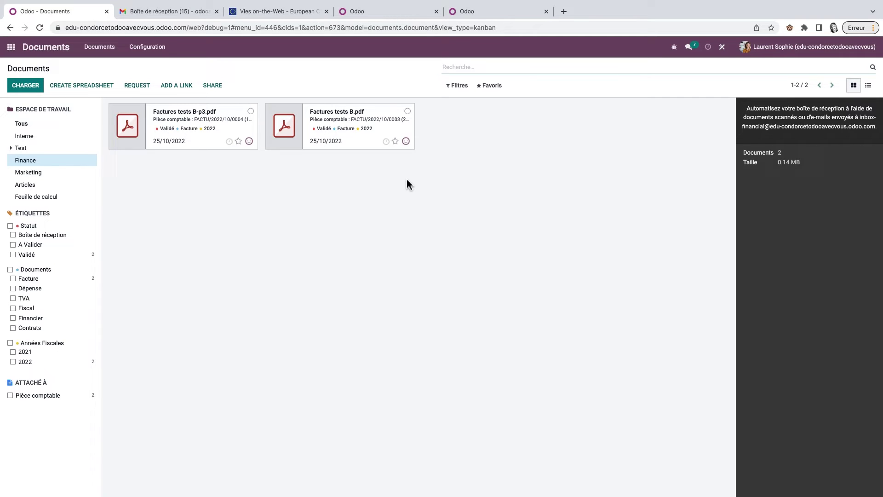
pyautogui.click(213, 123)
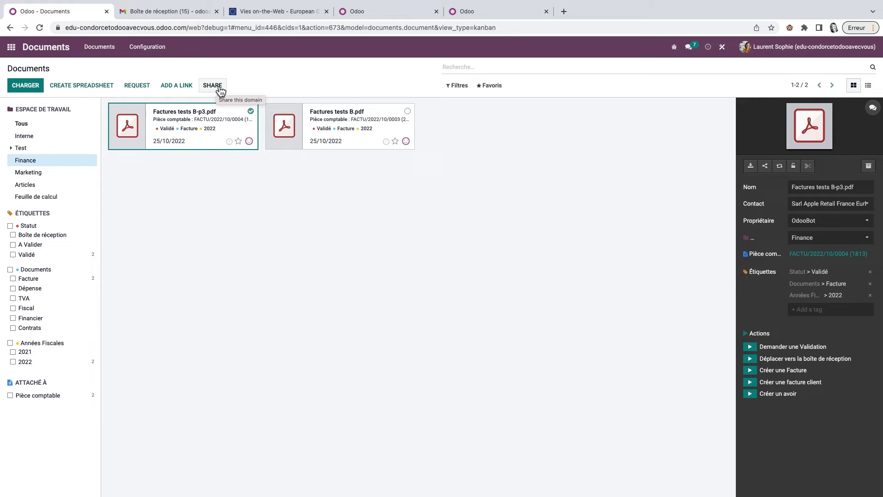
pyautogui.click(221, 89)
pyautogui.click(337, 91)
pyautogui.click(628, 94)
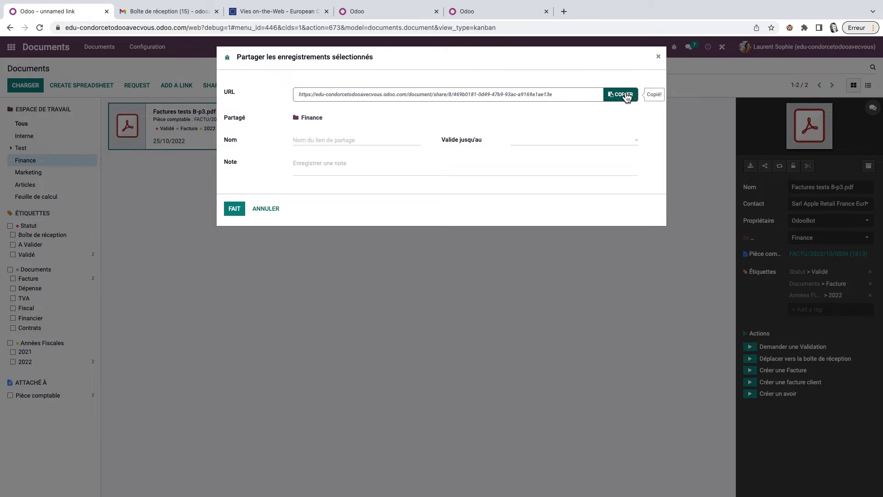
# Step: View the shared PDF's download page through the copied link in a new browser tab, then close it and cancel the sharing dialog
pyautogui.click(564, 12)
pyautogui.rightClick(363, 27)
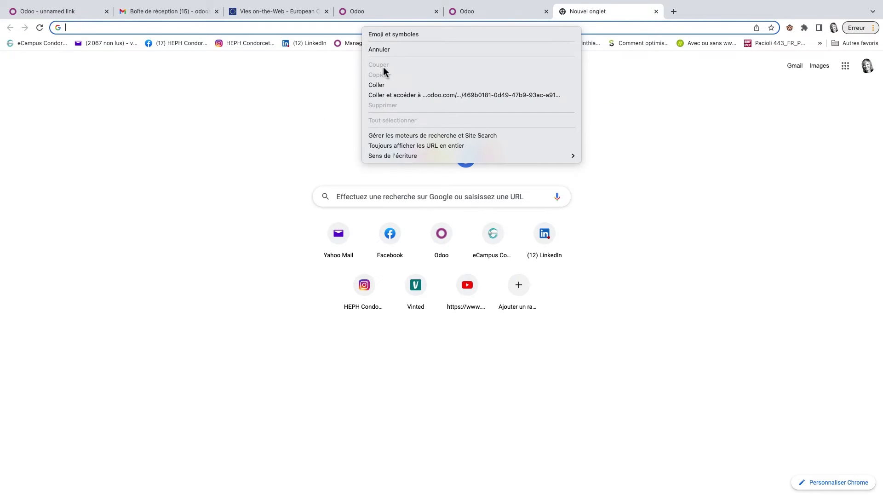
pyautogui.click(388, 94)
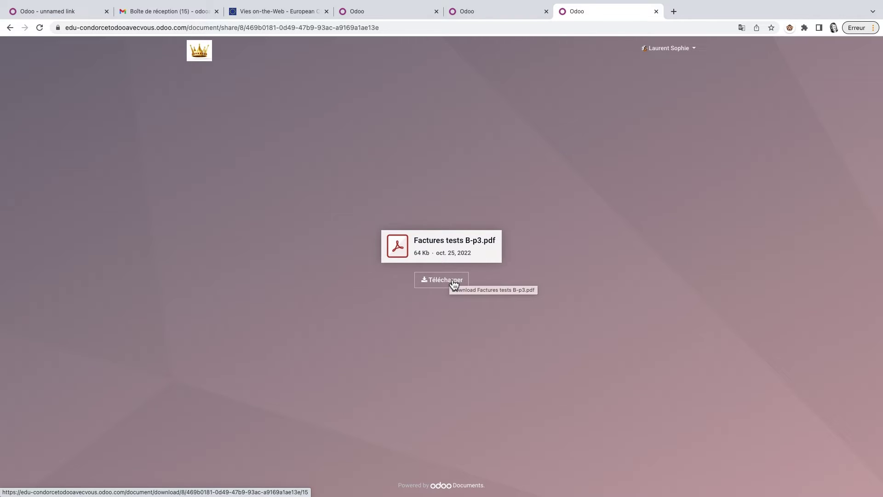
pyautogui.click(656, 12)
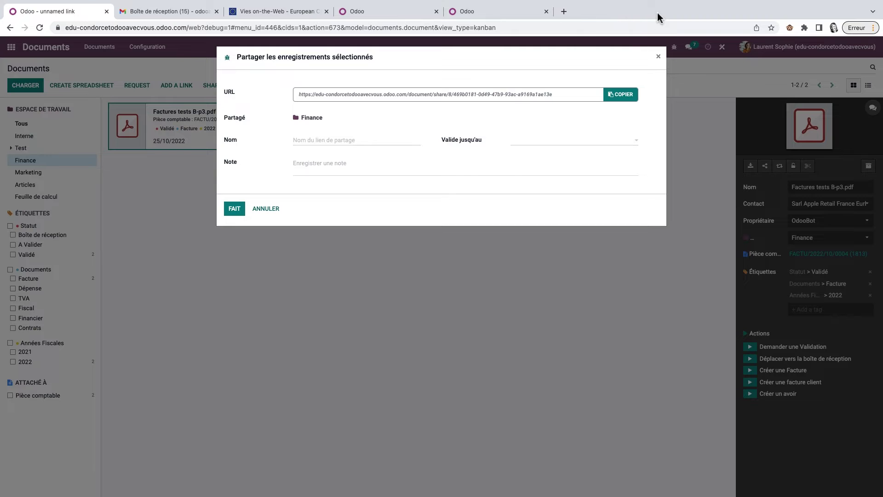
pyautogui.click(269, 210)
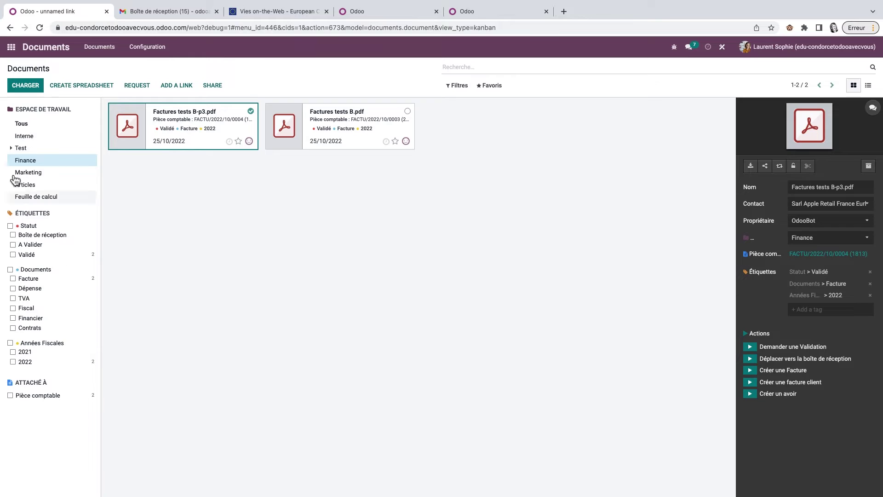
# Step: Copy the URL of the Inbox Internal share from the Documents sharing configuration and load it in a new browser tab
pyautogui.click(164, 51)
pyautogui.click(171, 114)
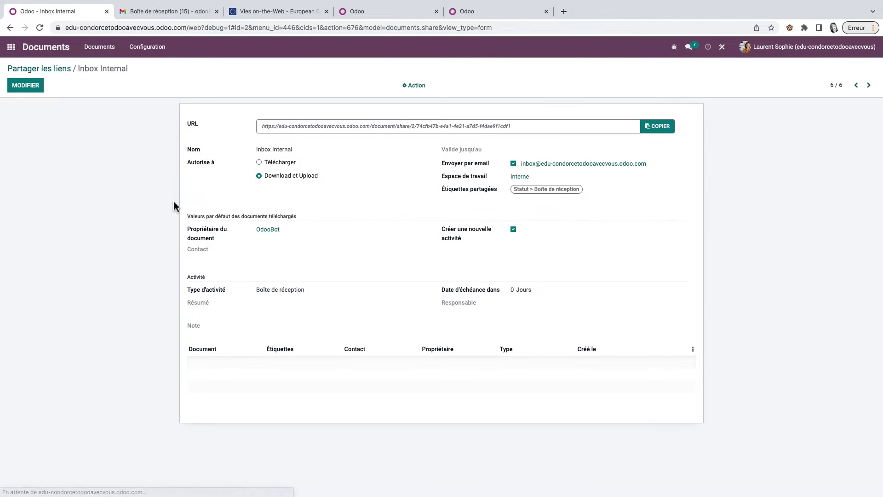
pyautogui.click(674, 133)
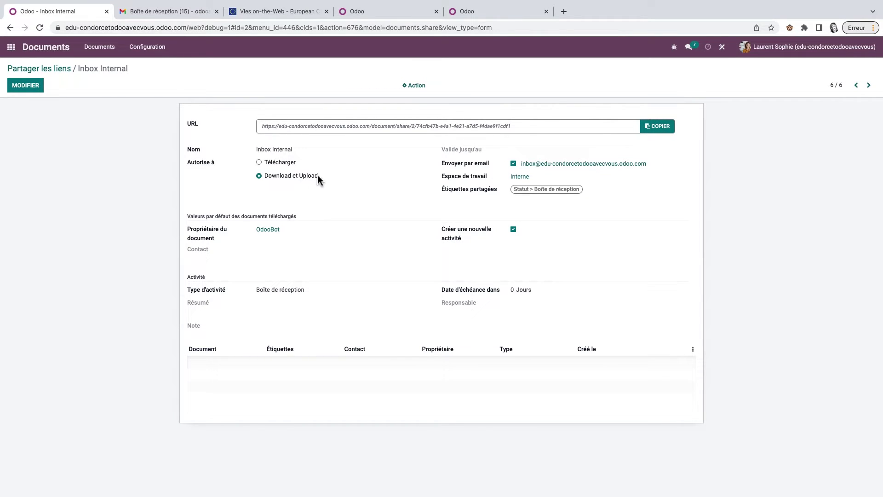
pyautogui.moveTo(588, 1)
pyautogui.click(562, 35)
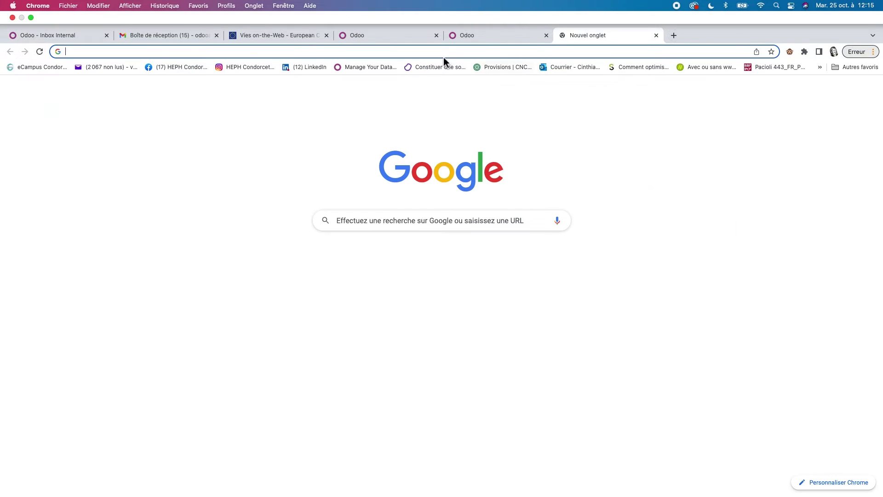
pyautogui.rightClick(446, 50)
pyautogui.click(465, 119)
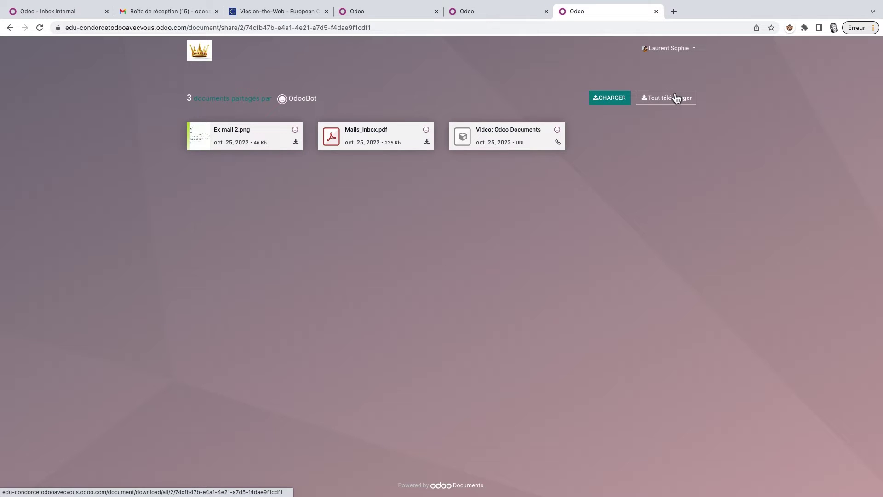
# Step: Upload Ex mail 2.png from the Bureau folder to the shared Inbox Internal page
pyautogui.click(614, 100)
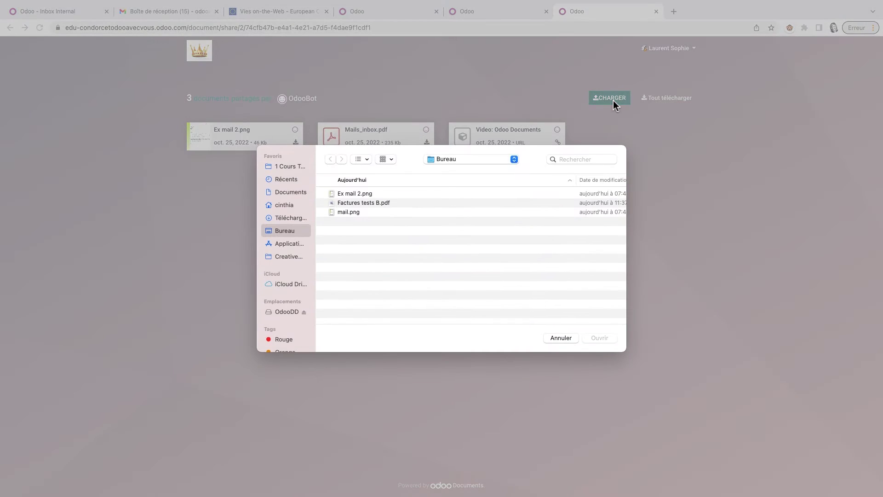
pyautogui.click(350, 193)
pyautogui.click(600, 338)
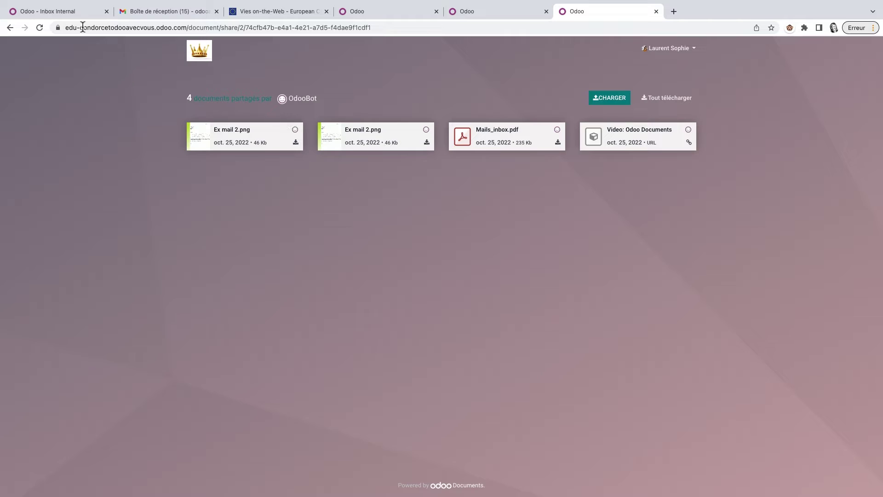
# Step: Move the newly uploaded Ex mail 2.png from all documents into the Finance workspace and display that workspace
pyautogui.click(69, 11)
pyautogui.click(95, 47)
pyautogui.click(33, 124)
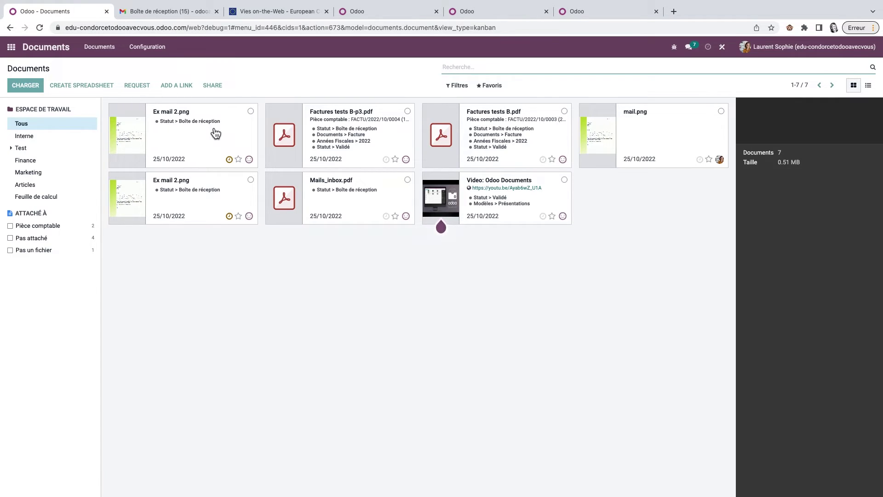
pyautogui.moveTo(203, 125); pyautogui.dragTo(62, 162)
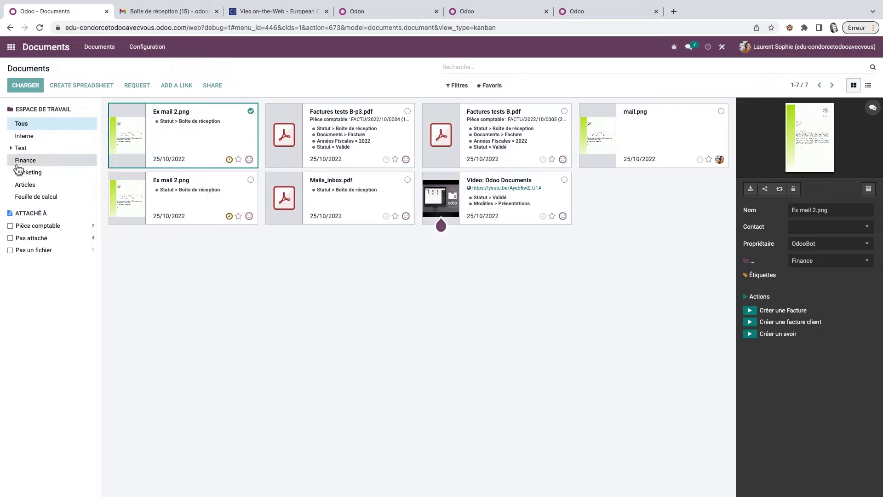
pyautogui.click(18, 165)
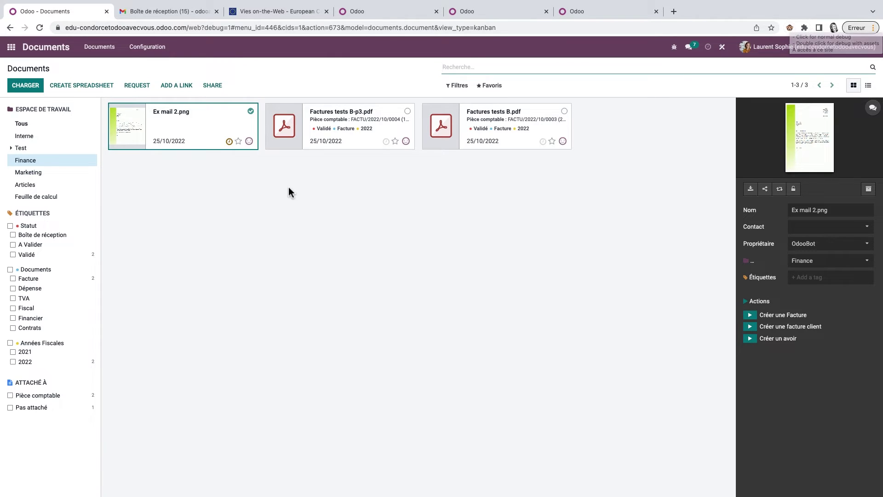
pyautogui.click(157, 47)
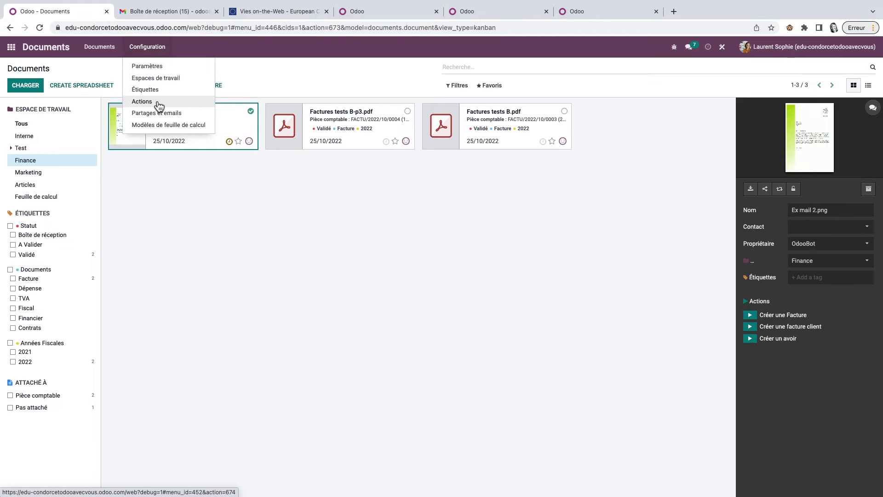
pyautogui.click(260, 75)
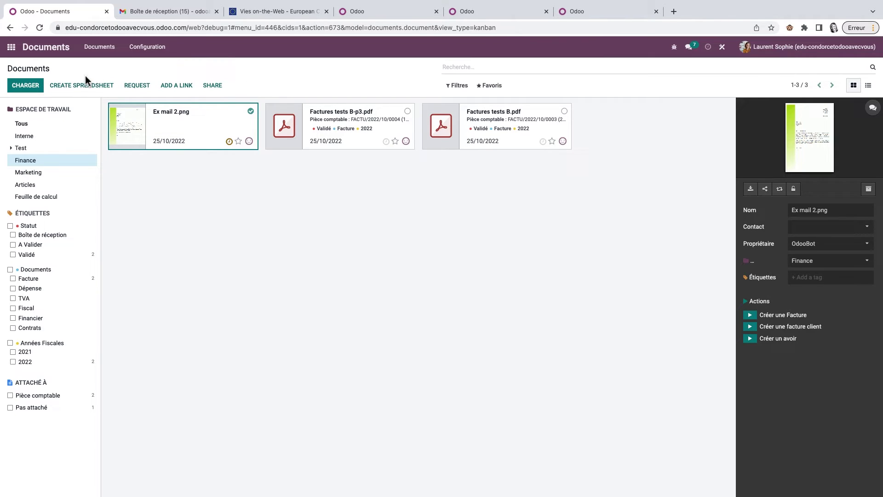
# Step: Create a spreadsheet in Documents from the MRR/NRR Pipeline Revenue Report (Monthly) template
pyautogui.click(94, 89)
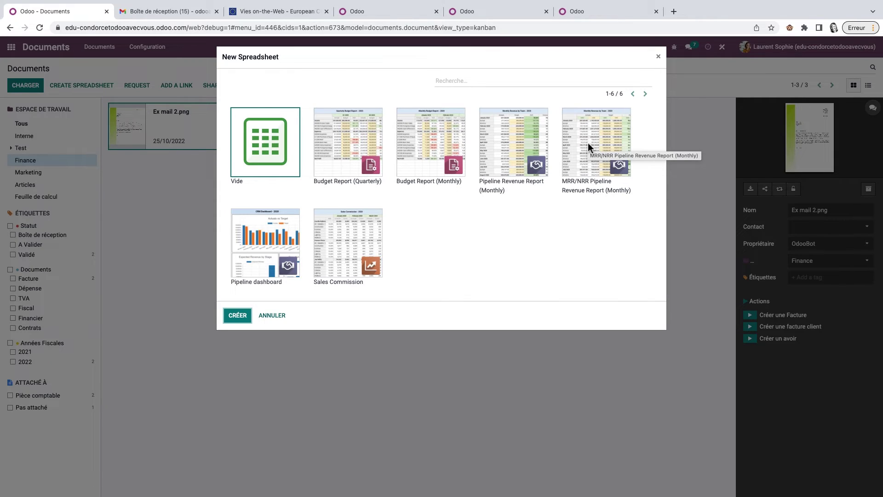
pyautogui.click(601, 146)
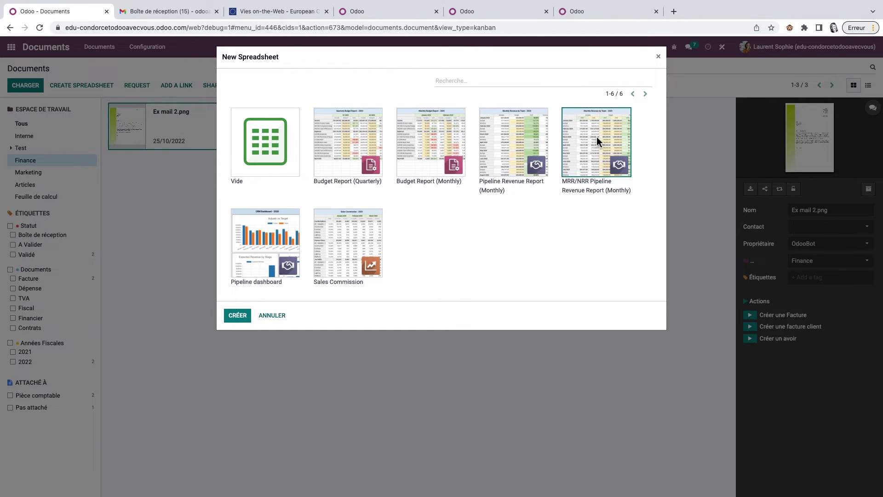
pyautogui.click(242, 312)
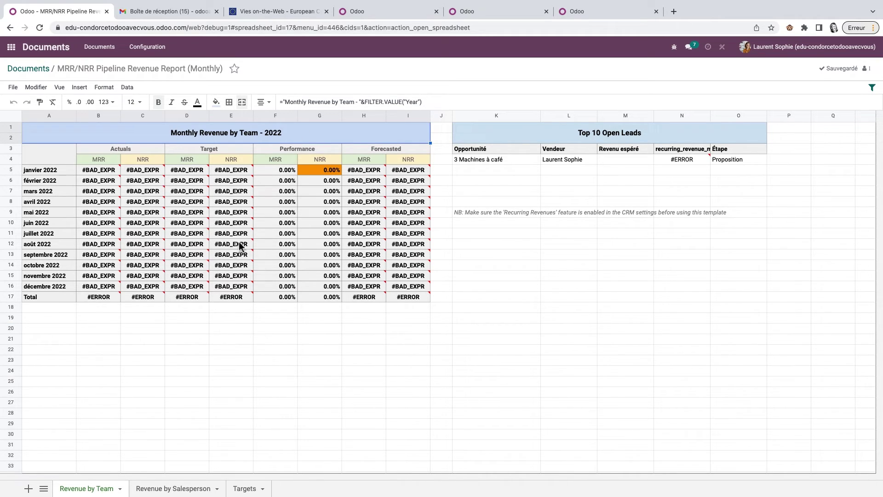
pyautogui.moveTo(240, 246)
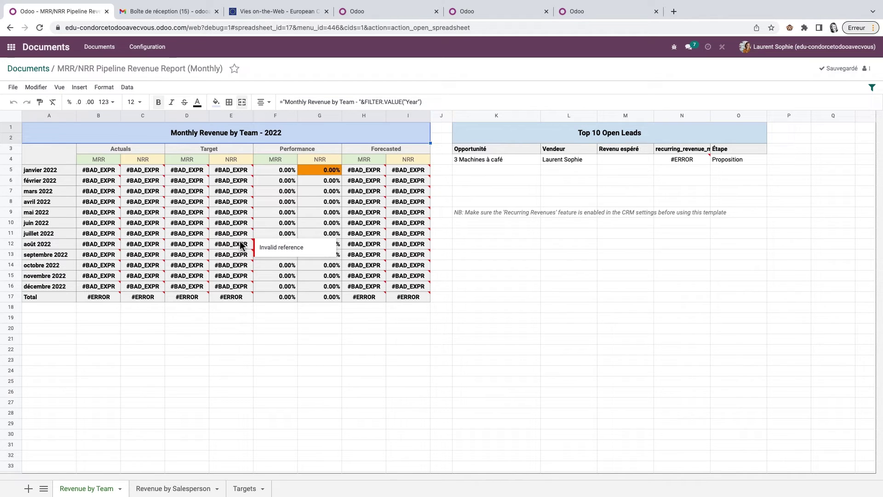
# Step: Switch to the My Company (San Francisco) Odoo database and display the Sales reporting dashboard as a pivot table
pyautogui.click(15, 54)
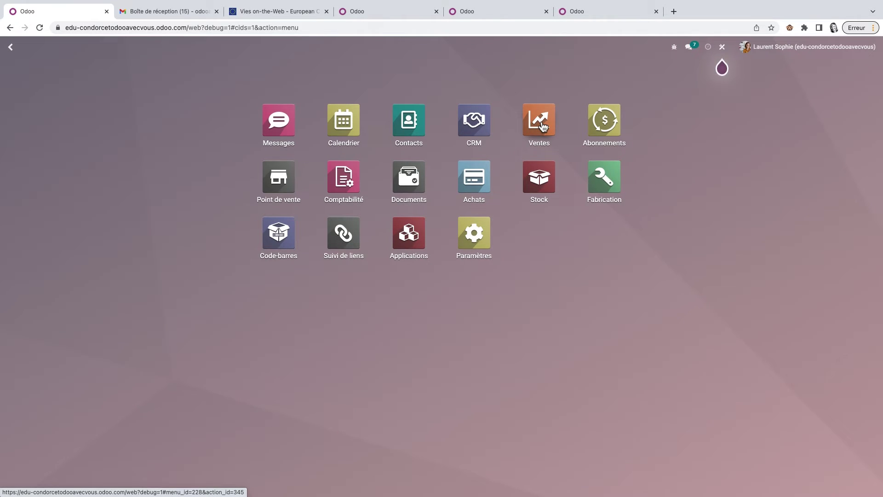
pyautogui.click(404, 12)
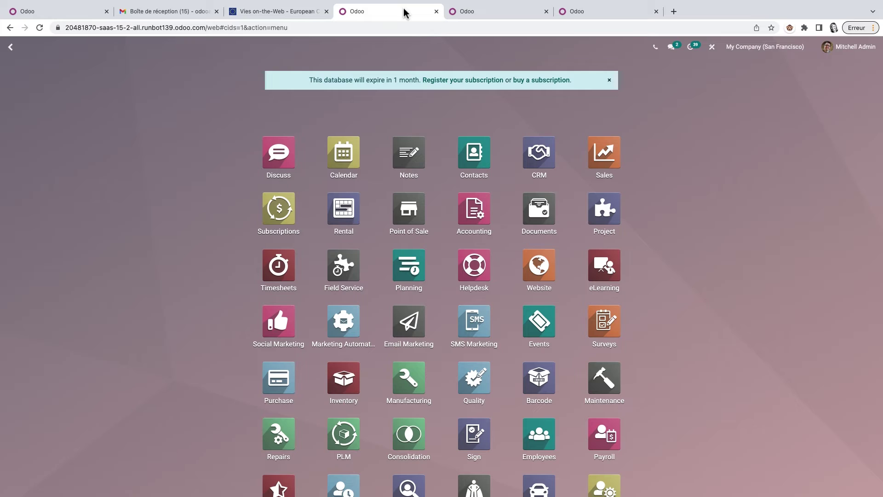
pyautogui.click(610, 166)
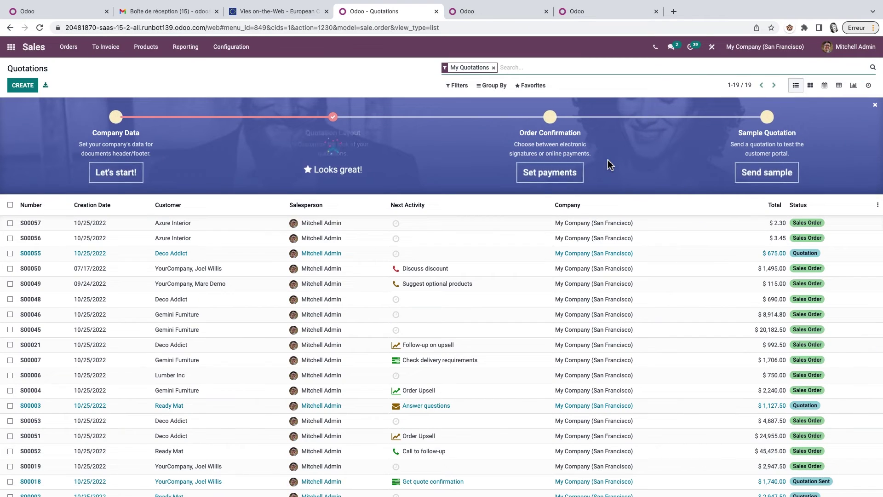
pyautogui.click(192, 48)
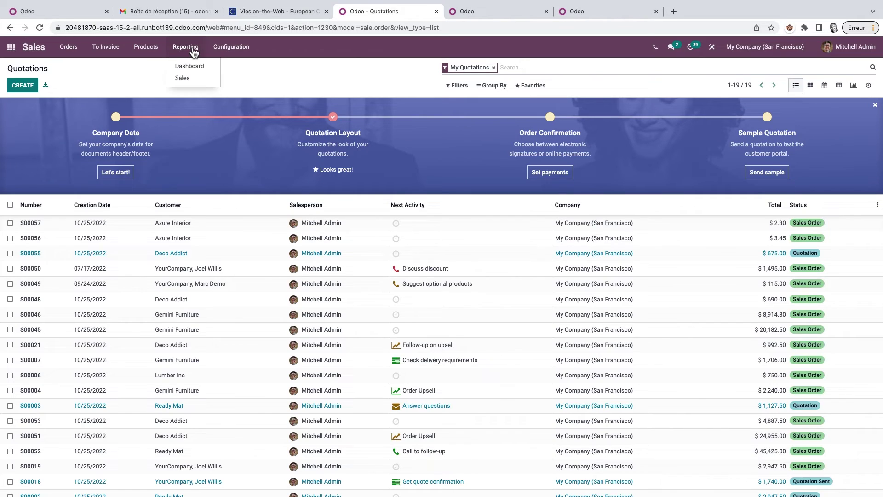
pyautogui.click(192, 67)
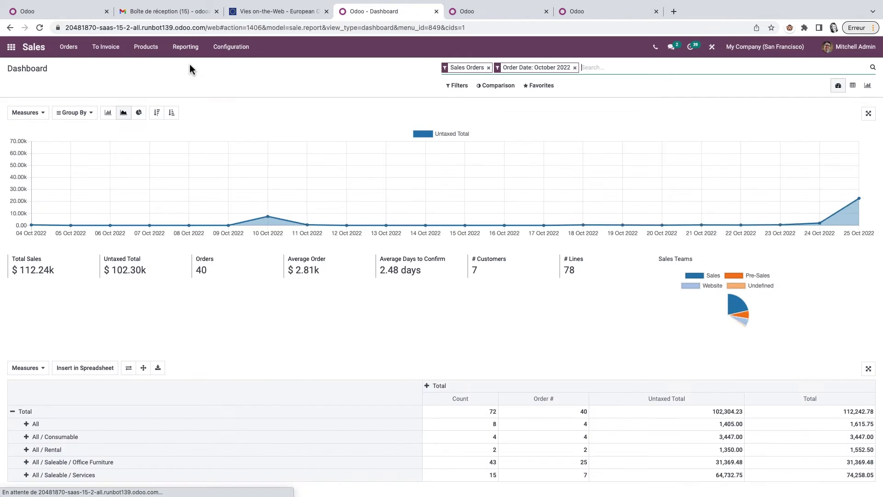
pyautogui.click(853, 85)
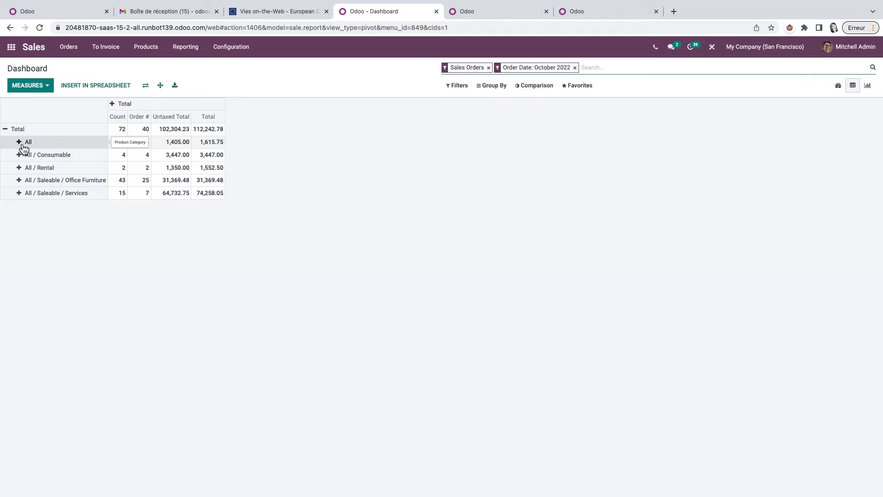
# Step: Regroup the pivot table's Total row by Salesperson instead of product category
pyautogui.click(19, 130)
pyautogui.click(17, 130)
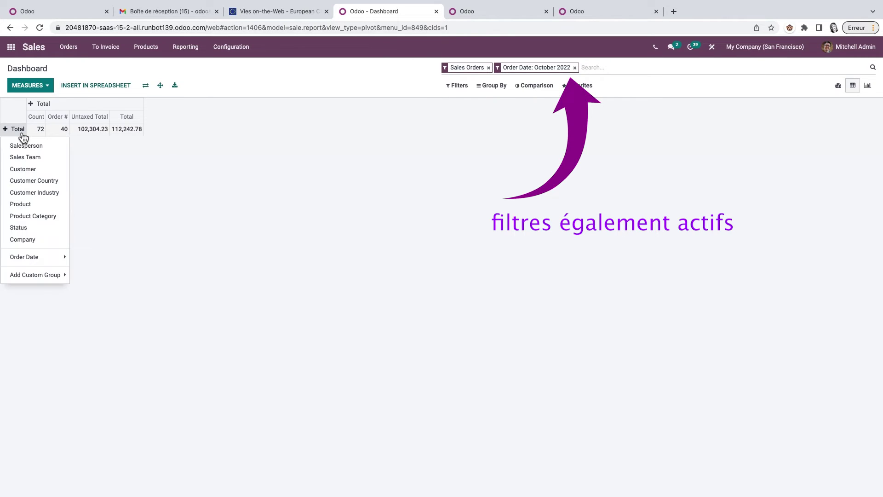
pyautogui.click(27, 147)
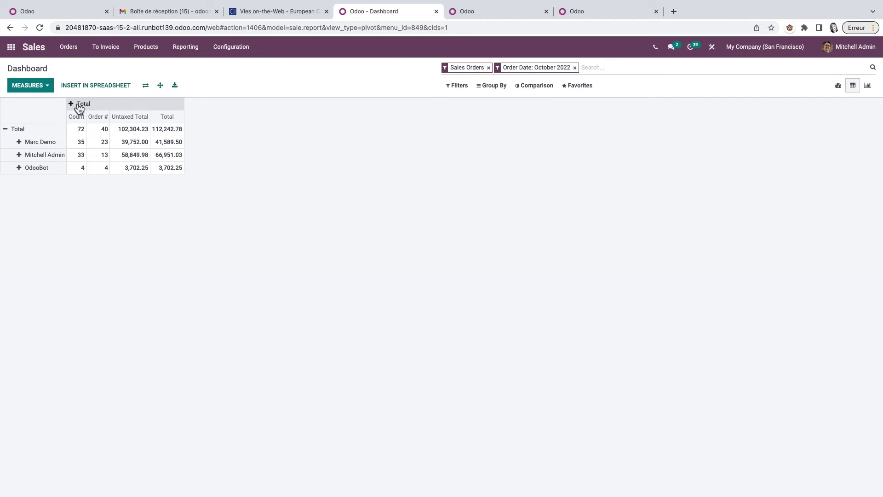
# Step: Remove the Order # and Untaxed Total measures from the sales pivot table
pyautogui.click(30, 85)
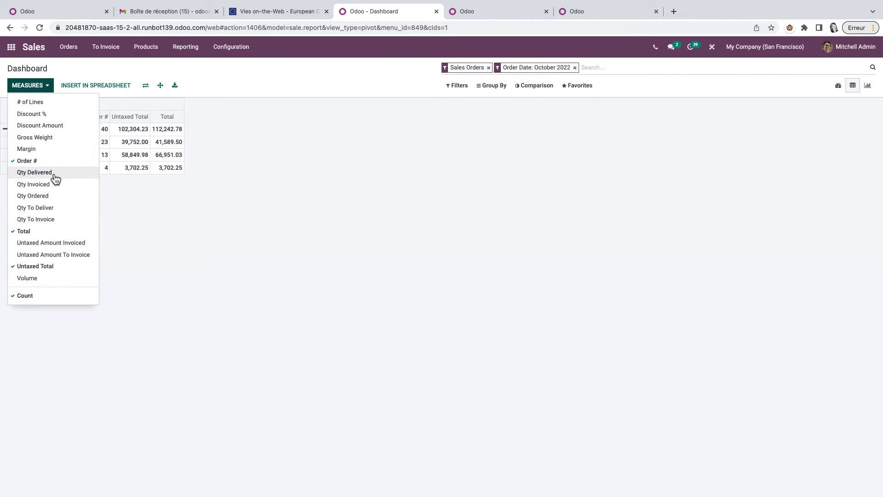
pyautogui.click(21, 161)
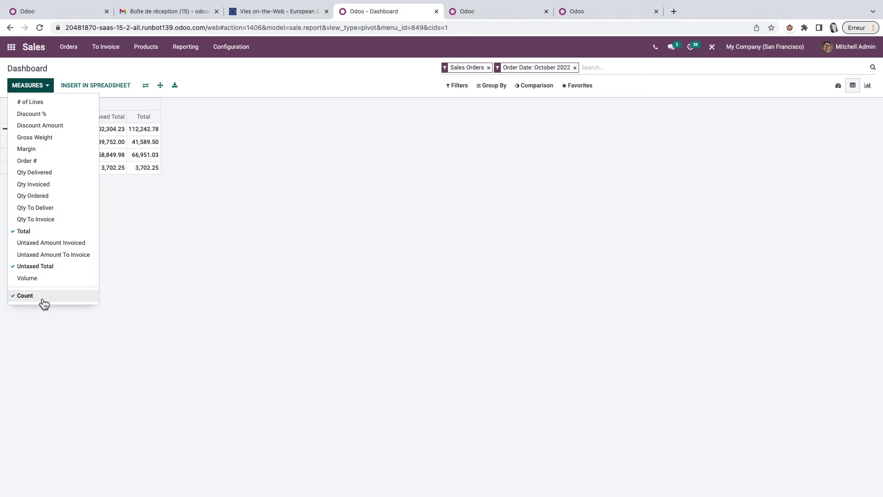
pyautogui.click(19, 267)
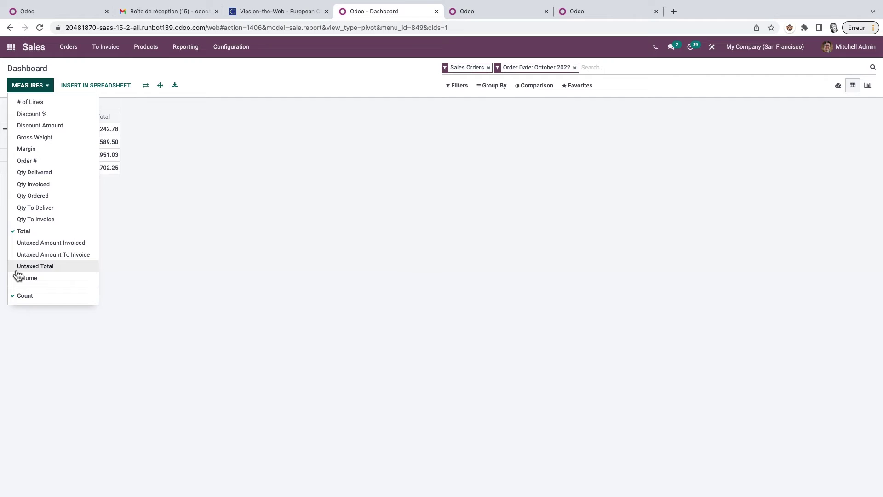
pyautogui.click(166, 249)
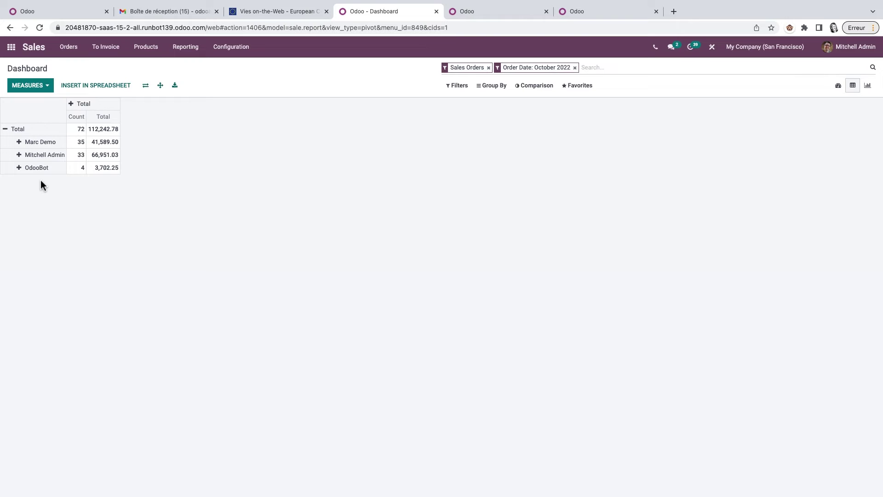
# Step: Insert the sales pivot into a new spreadsheet and name the spreadsheet test B
pyautogui.click(109, 88)
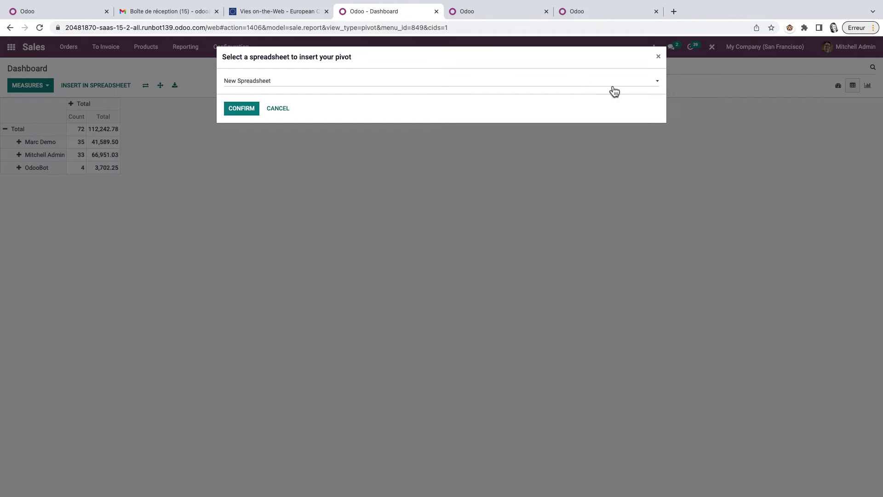
pyautogui.click(660, 83)
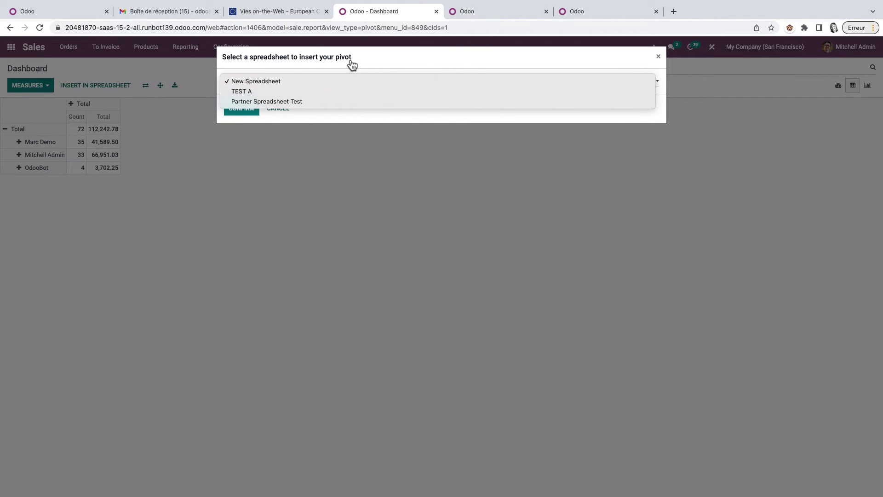
pyautogui.click(270, 85)
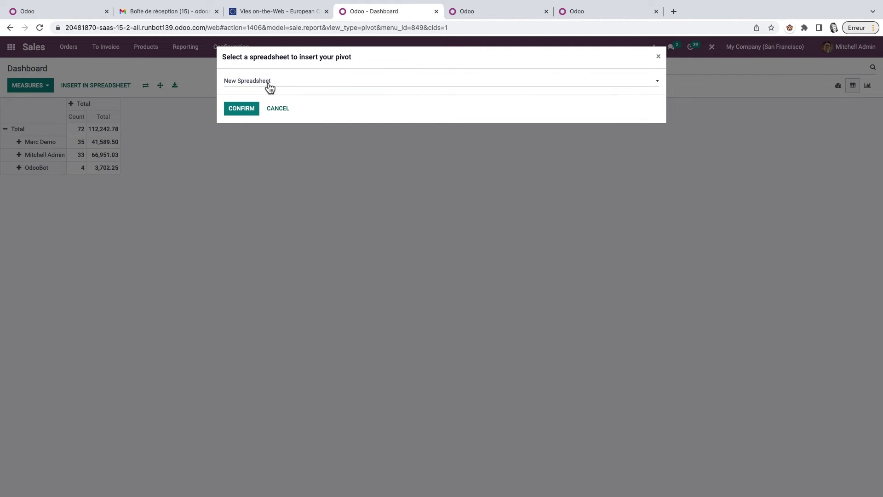
pyautogui.click(248, 111)
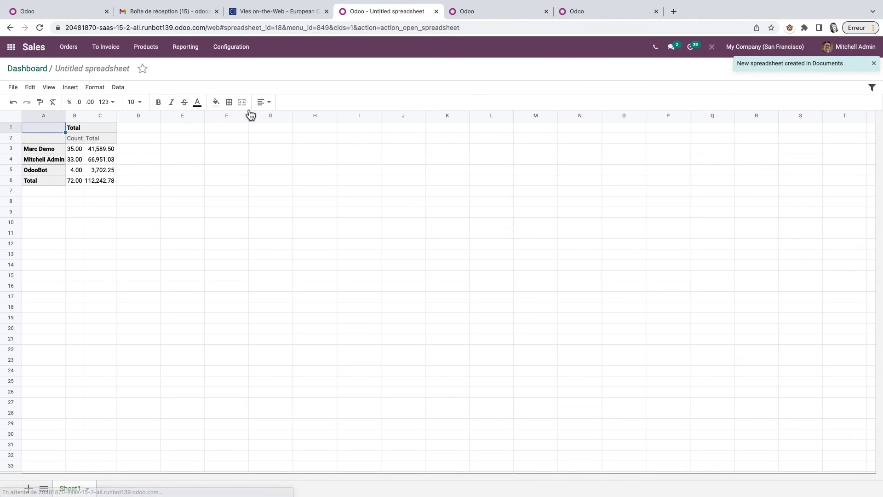
pyautogui.press('BackSpace')
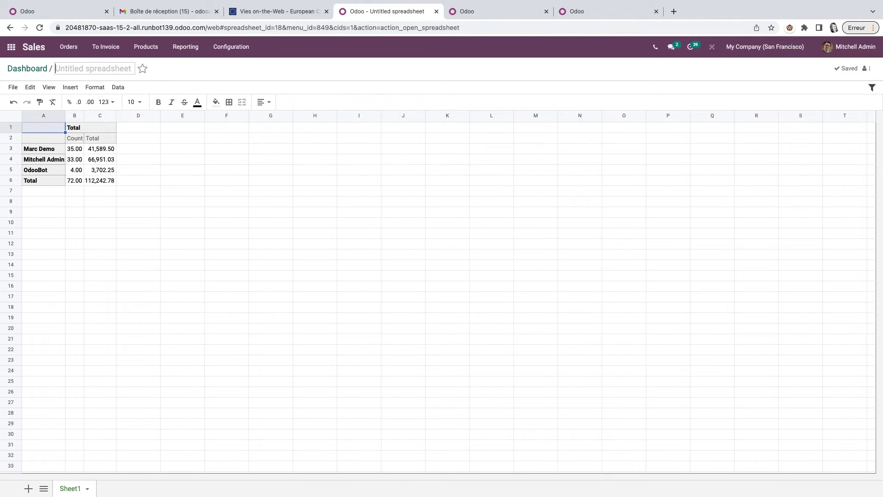
pyautogui.write('test B')
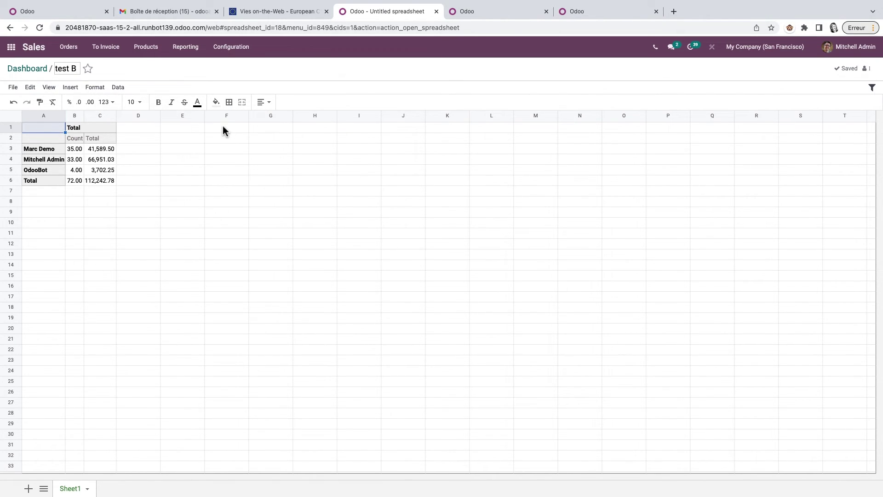
# Step: Open the test B spreadsheet from the Spreadsheet workspace of the Documents app
pyautogui.click(11, 47)
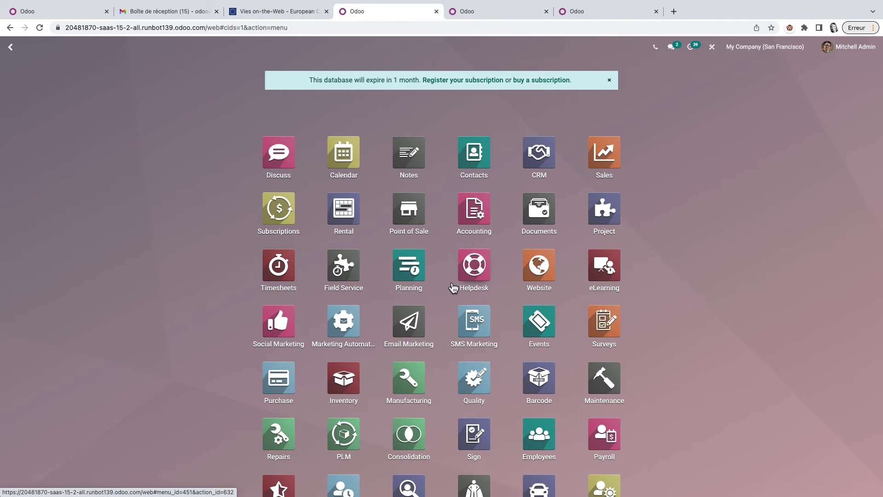
pyautogui.click(547, 215)
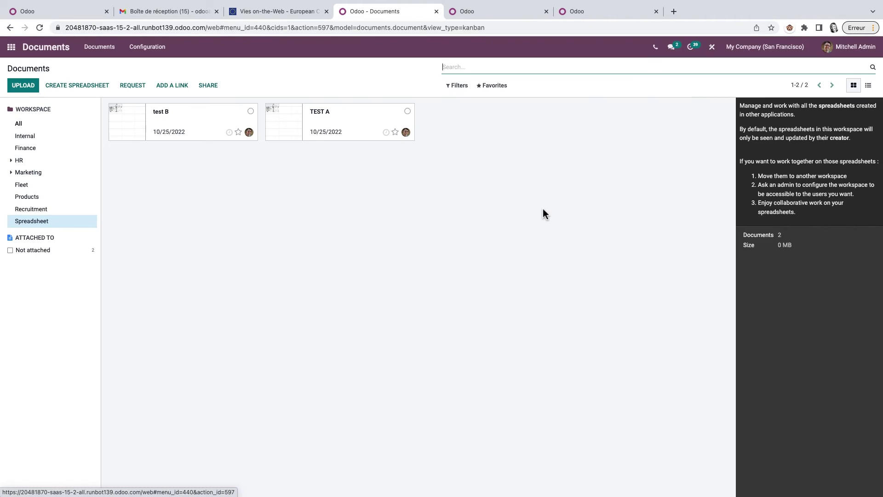
pyautogui.click(37, 223)
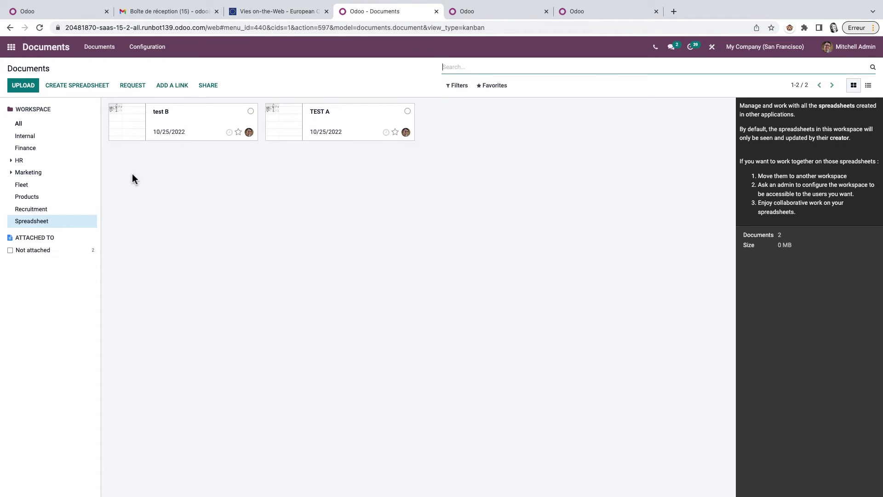
pyautogui.click(201, 121)
pyautogui.click(819, 140)
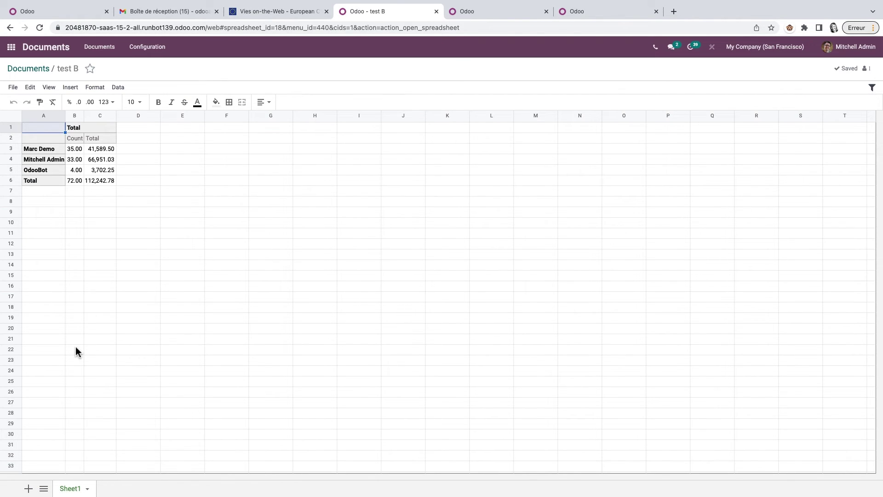
# Step: Enter the formula =10%*C3 in cell D3 and fill it down to D6
pyautogui.click(138, 149)
pyautogui.write('=')
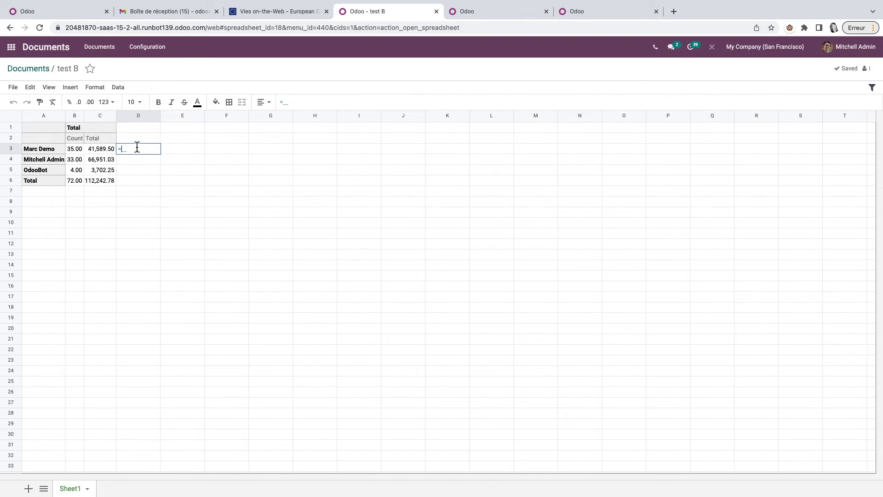
pyautogui.write('10%*')
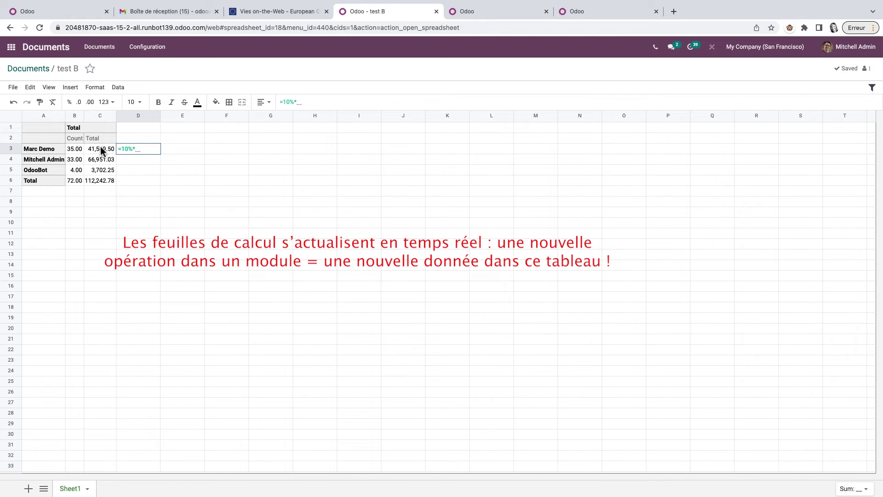
pyautogui.click(102, 152)
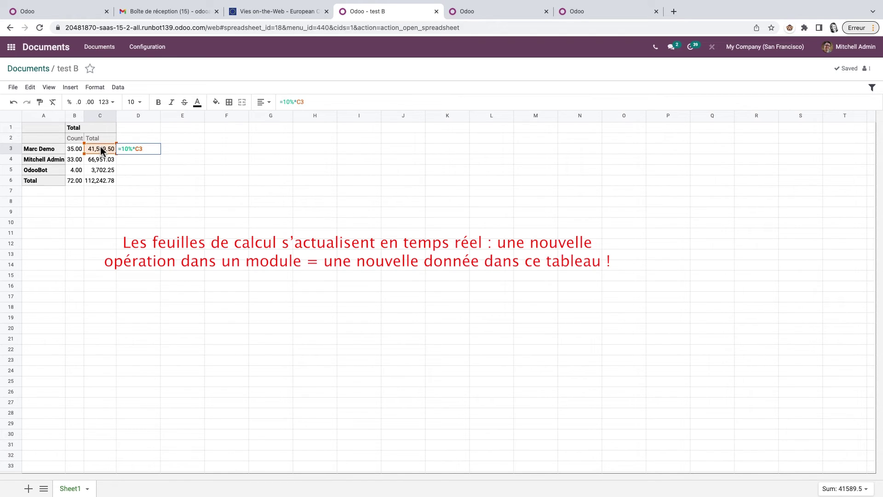
pyautogui.click(101, 151)
pyautogui.click(139, 146)
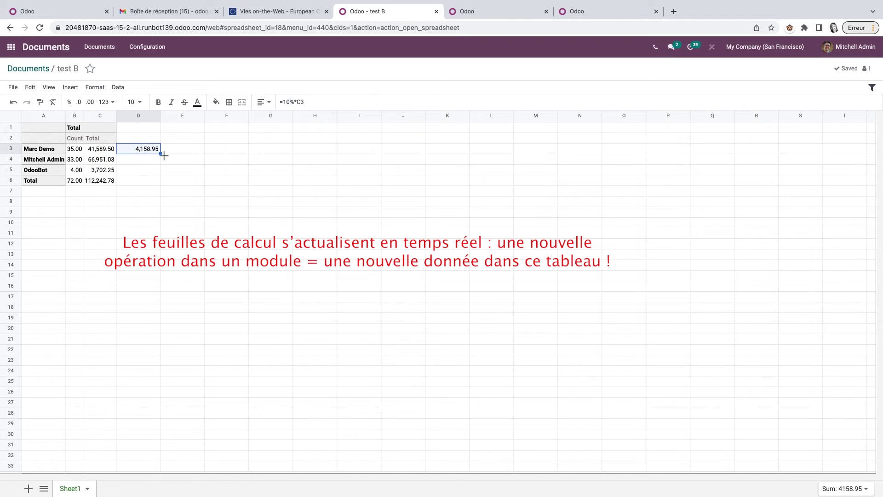
pyautogui.moveTo(164, 156)
pyautogui.mouseDown()
pyautogui.moveTo(164, 177)
pyautogui.moveTo(162, 169)
pyautogui.mouseUp()
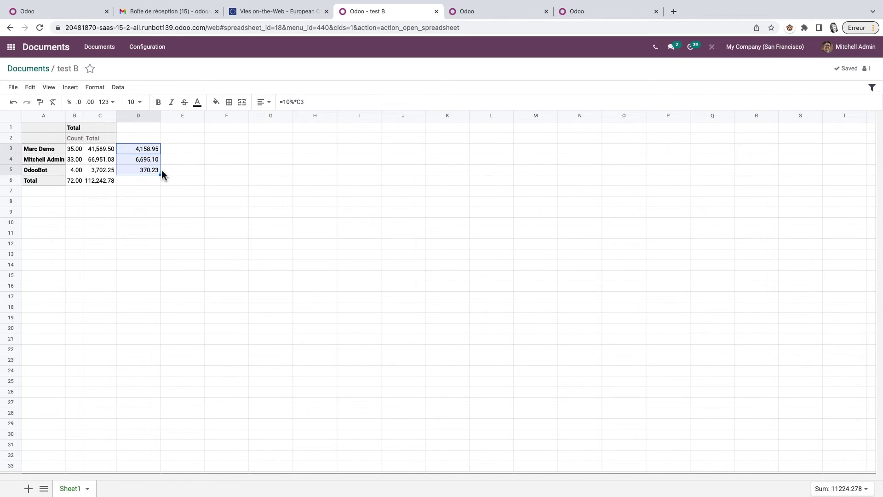
pyautogui.moveTo(161, 176); pyautogui.dragTo(162, 184)
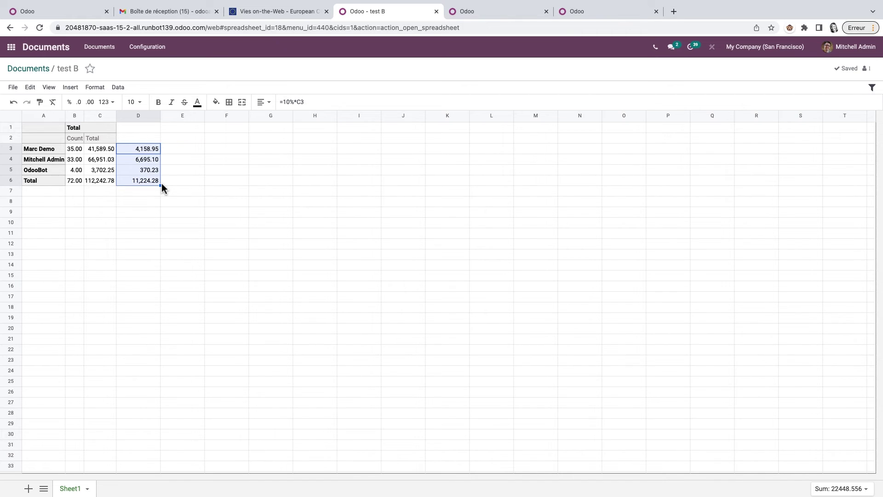
# Step: Insert a bar chart beside the pivot data with C3:C5 as its data series
pyautogui.click(182, 205)
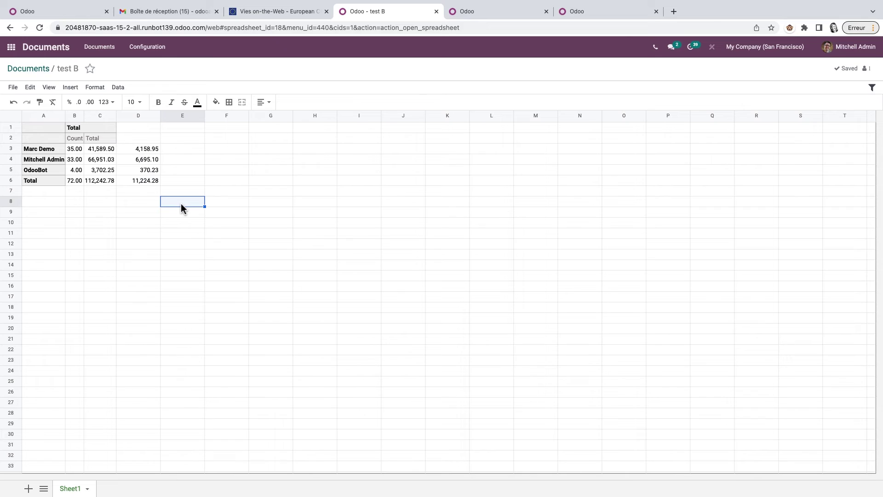
pyautogui.press('Right')
pyautogui.click(70, 86)
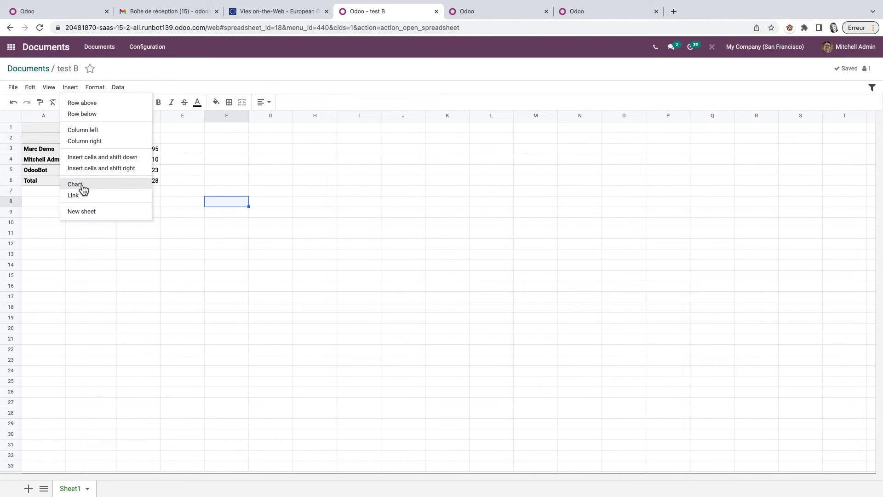
pyautogui.click(81, 184)
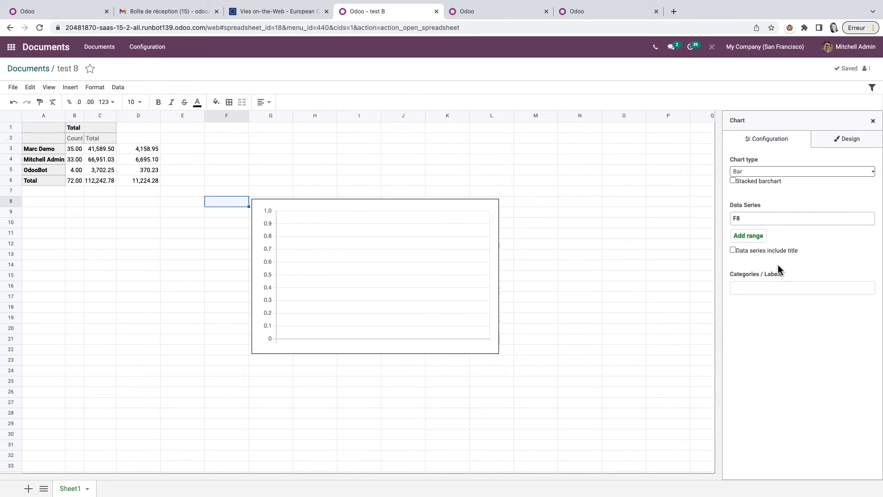
pyautogui.moveTo(104, 150); pyautogui.dragTo(109, 172)
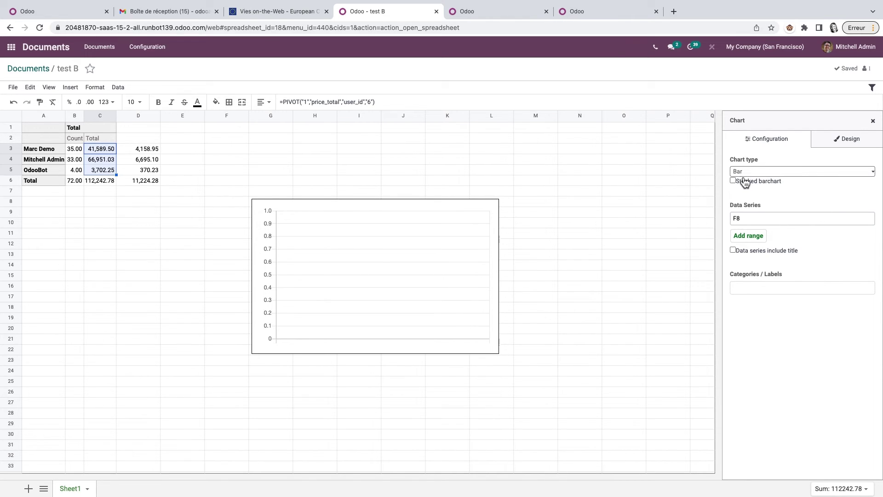
pyautogui.click(755, 220)
pyautogui.press('BackSpace')
pyautogui.moveTo(110, 147); pyautogui.dragTo(112, 171)
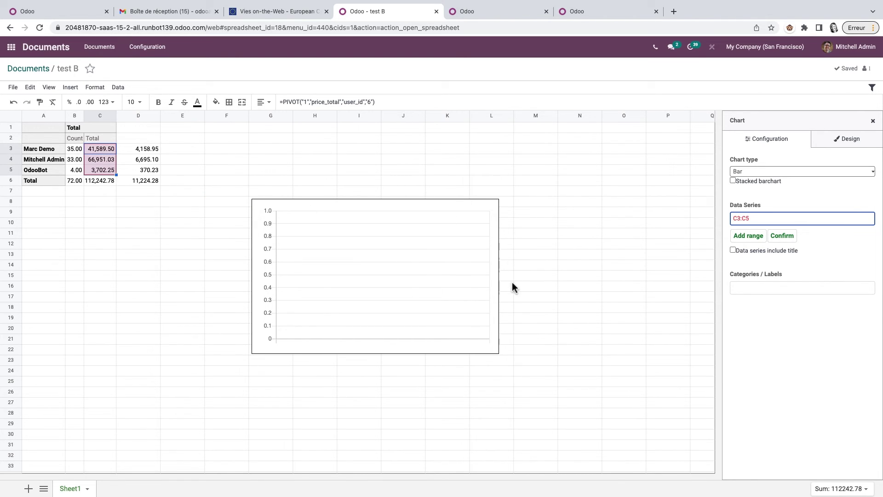
pyautogui.click(784, 237)
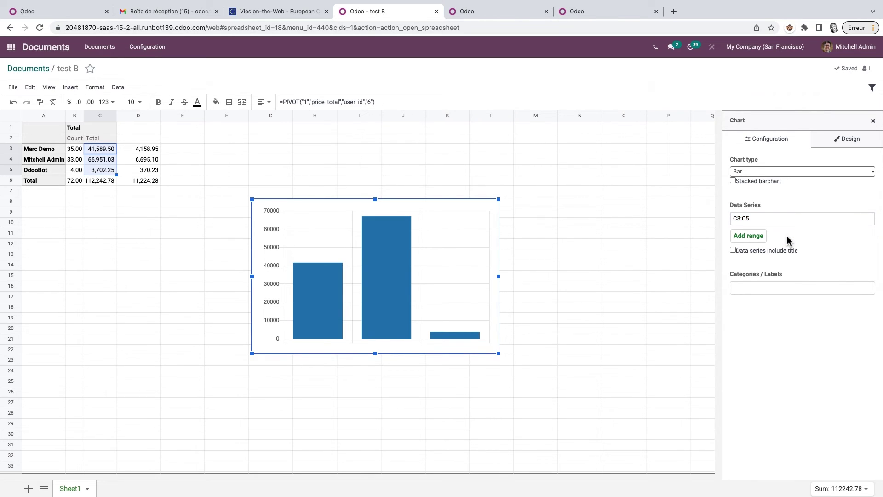
pyautogui.moveTo(313, 308)
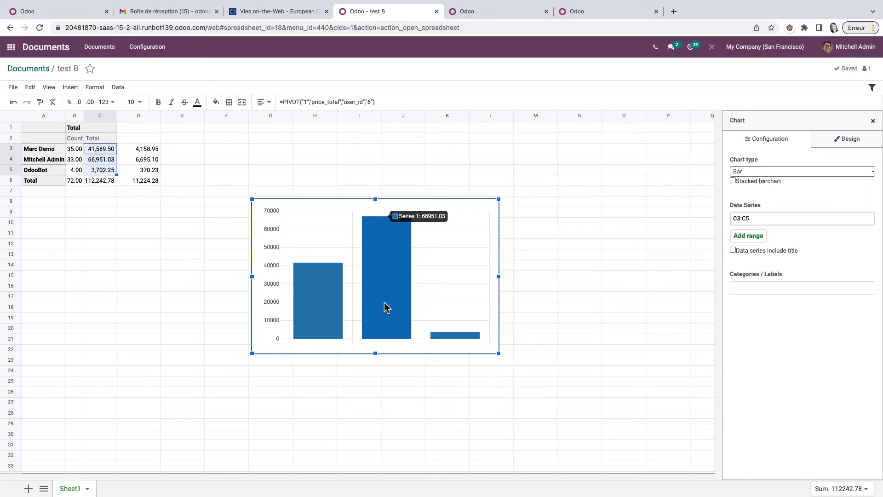
# Step: Change the bar chart to a pie chart and open its design settings
pyautogui.moveTo(453, 338)
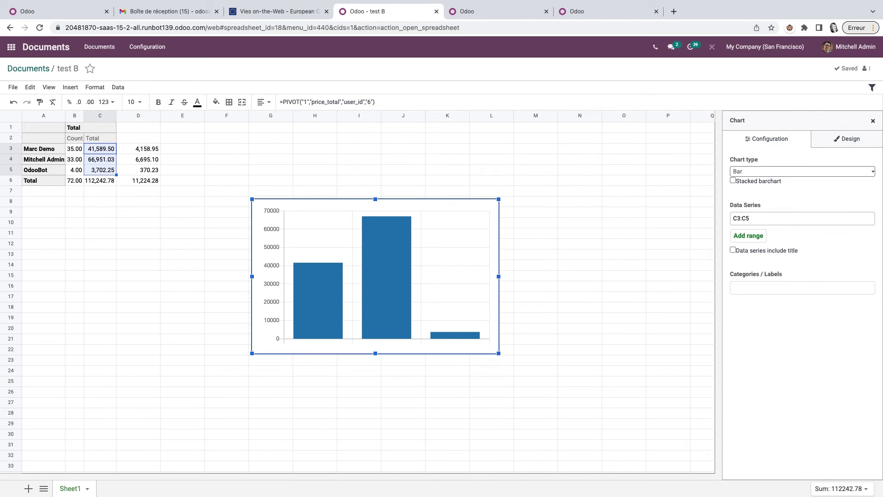
pyautogui.click(874, 172)
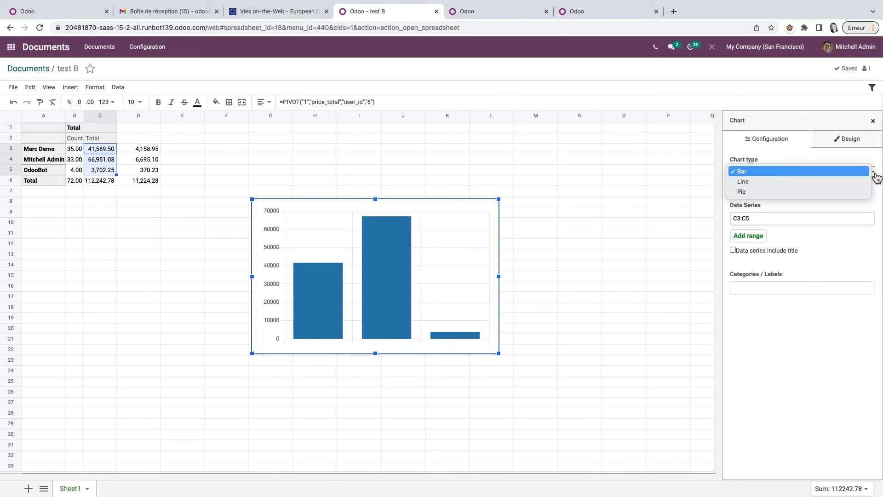
pyautogui.click(742, 192)
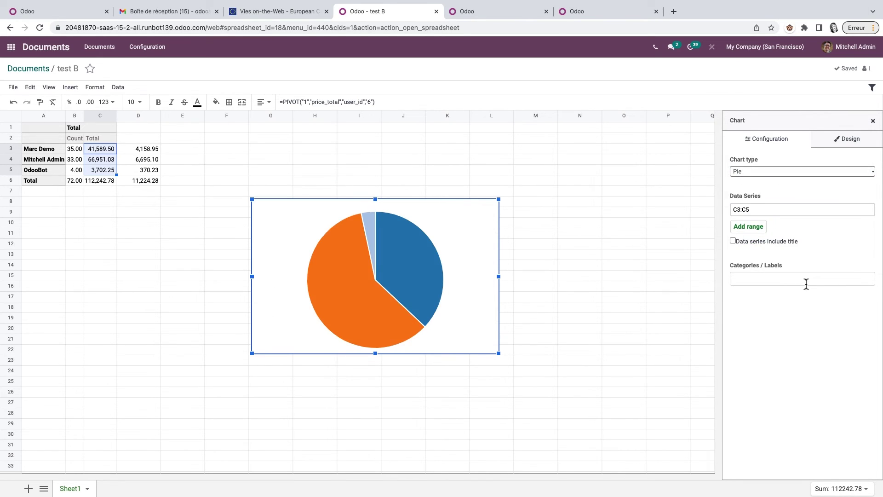
pyautogui.click(857, 142)
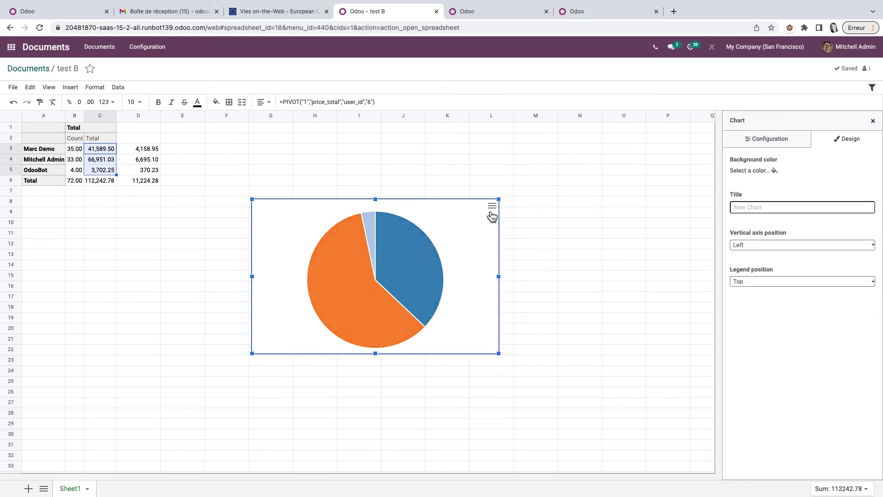
# Step: Delete the pie chart from the test B spreadsheet
pyautogui.click(494, 208)
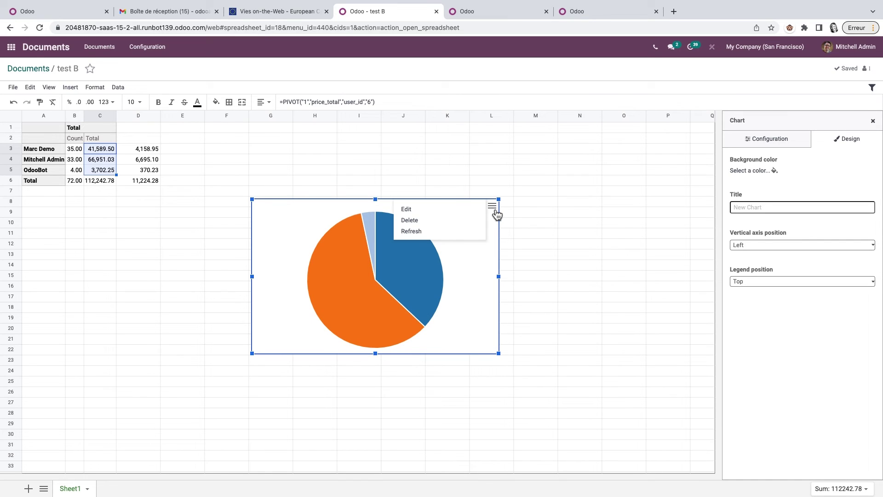
pyautogui.click(421, 222)
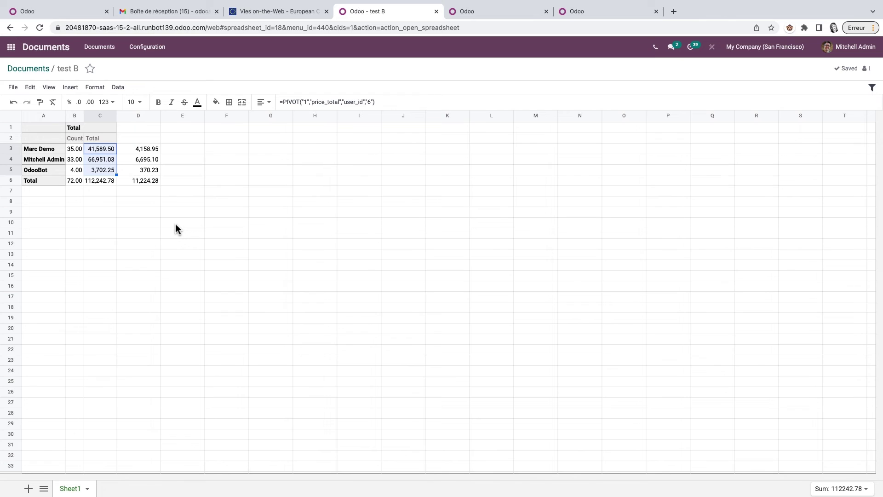
# Step: View the CRM reporting dashboard as a pivot table and close the demo database
pyautogui.click(12, 49)
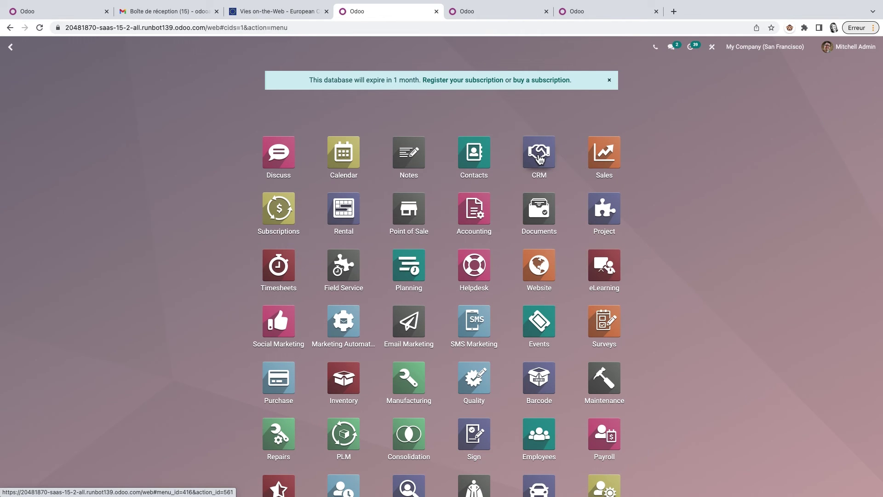
pyautogui.click(538, 154)
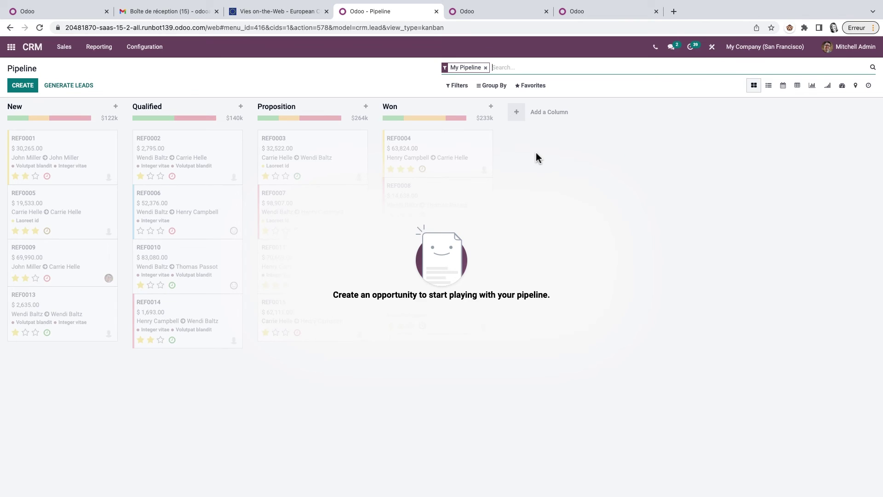
pyautogui.click(115, 50)
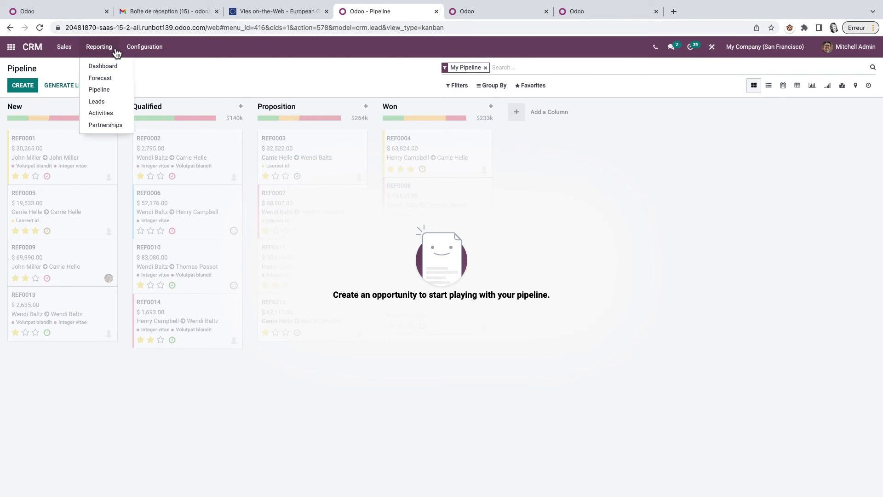
pyautogui.click(104, 66)
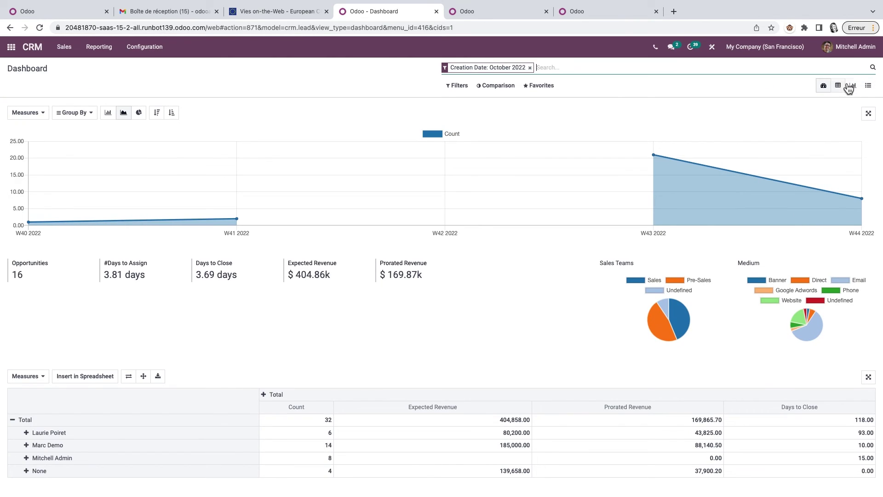
pyautogui.click(842, 87)
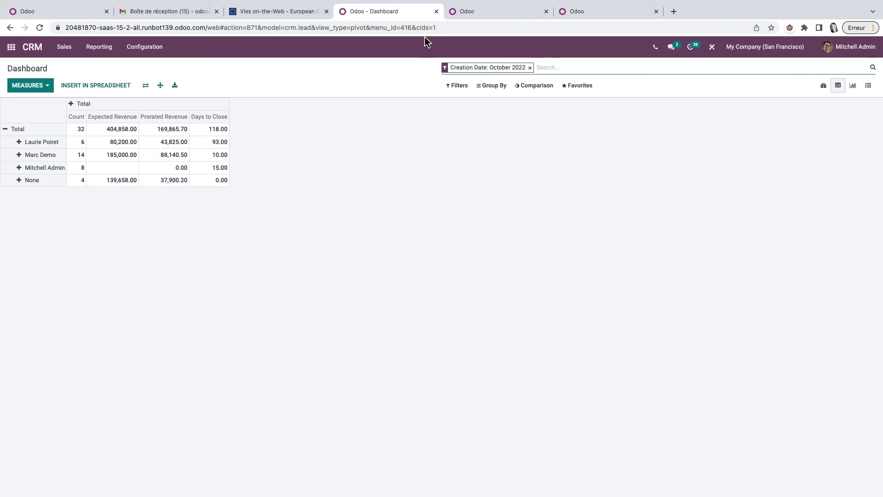
pyautogui.click(436, 12)
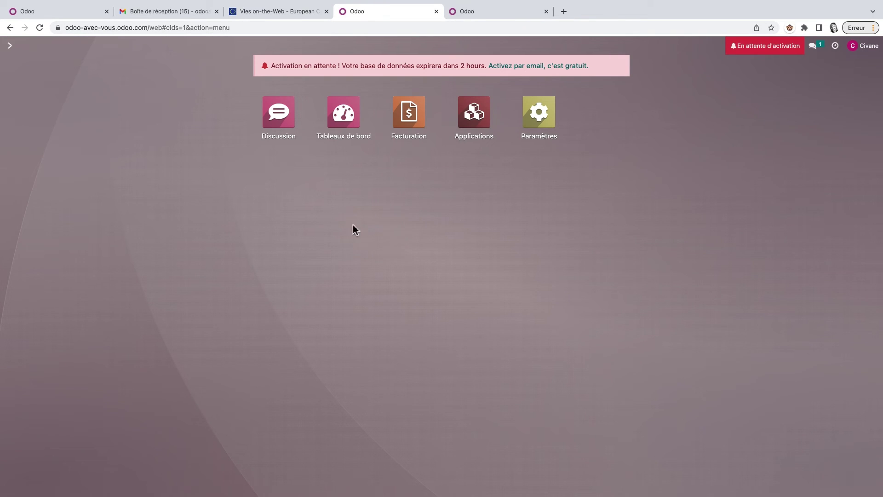
# Step: View the email alias in the advanced settings of the Factures fournisseurs journal, in the Facturation app of the odoo-avec-vous database
pyautogui.click(51, 11)
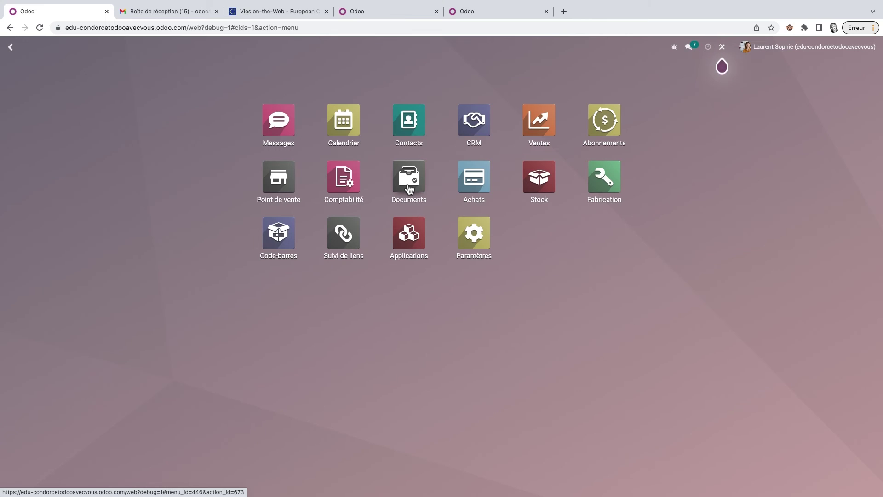
pyautogui.click(403, 15)
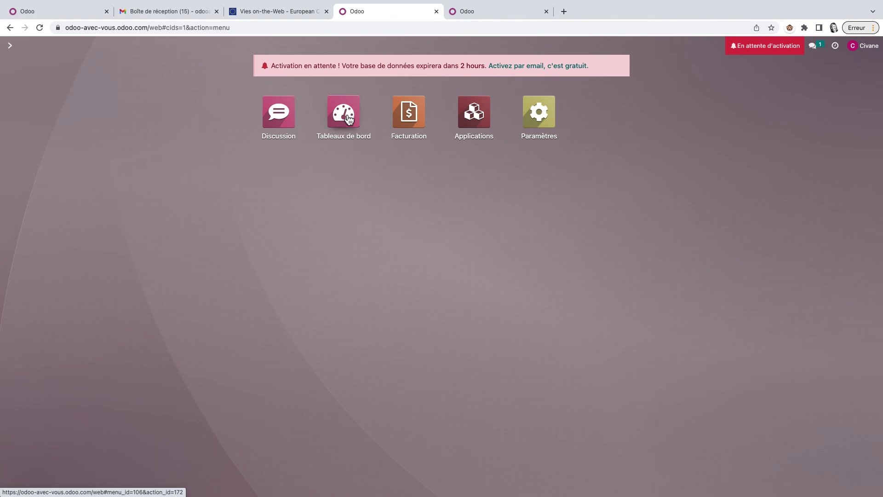
pyautogui.click(408, 115)
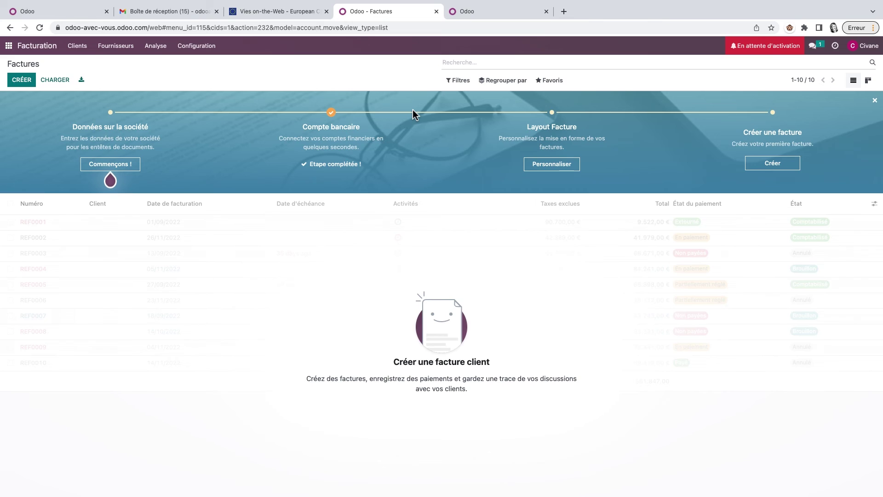
pyautogui.click(213, 46)
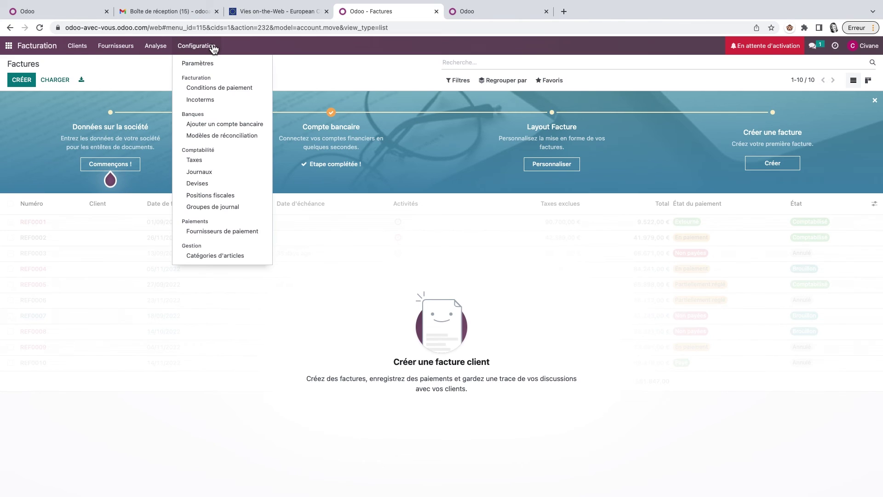
pyautogui.click(216, 173)
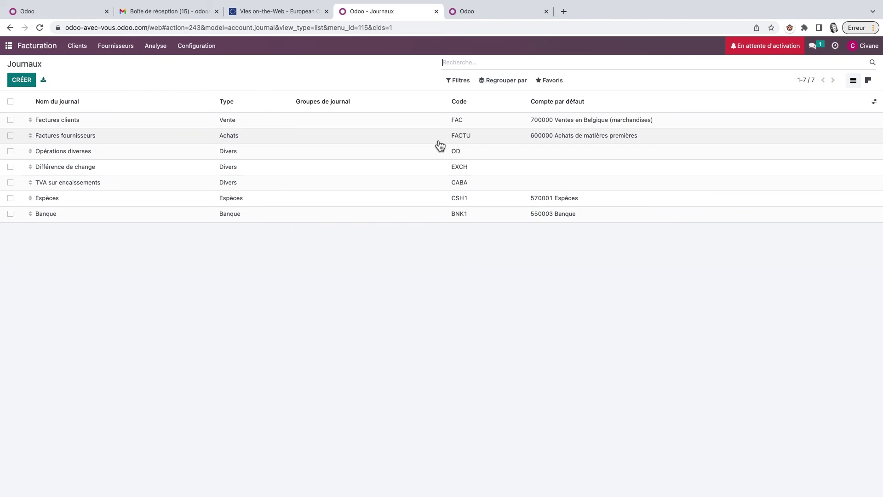
pyautogui.click(92, 135)
pyautogui.click(120, 173)
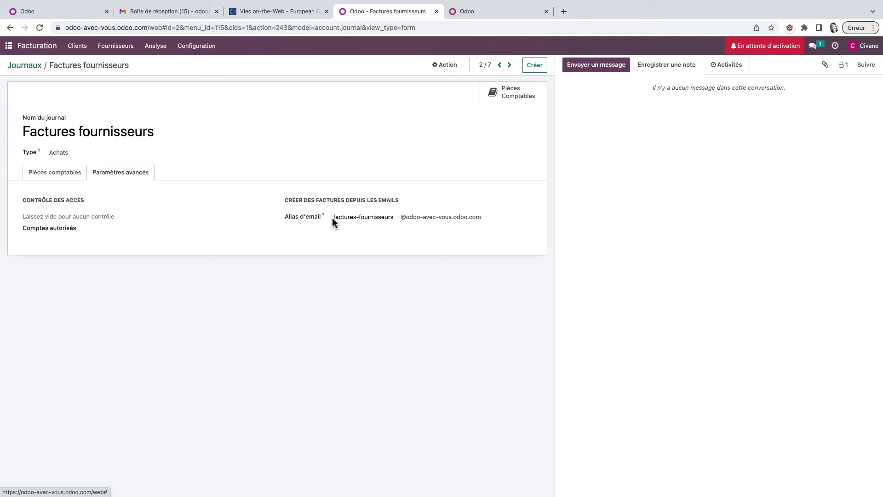
# Step: Upload Factures tests B.pdf from the Bureau folder to the vendor bills list
pyautogui.click(115, 46)
pyautogui.click(116, 64)
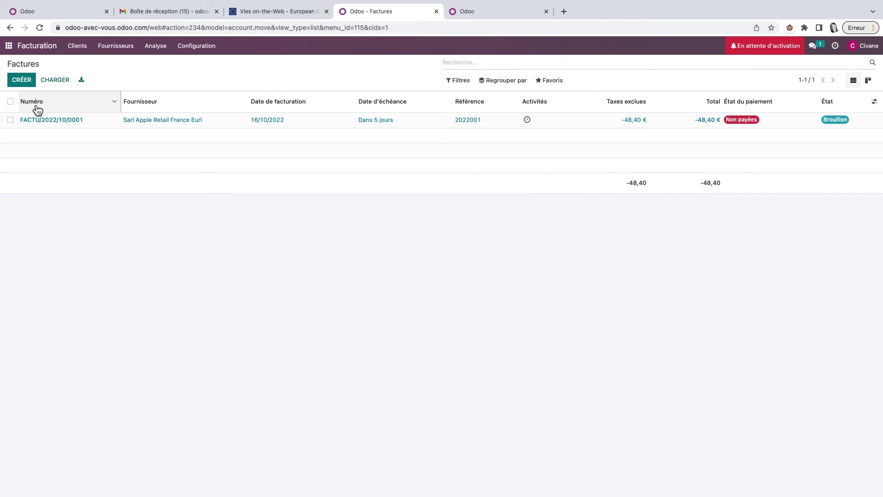
pyautogui.click(54, 80)
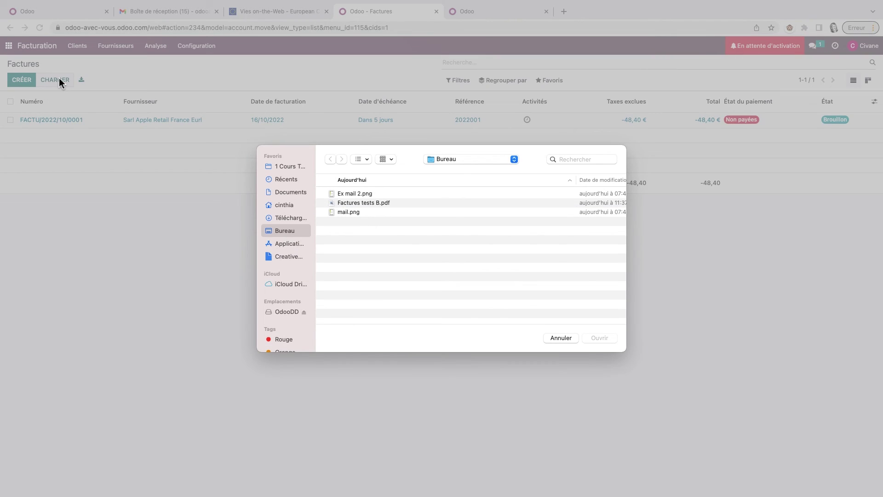
pyautogui.click(355, 202)
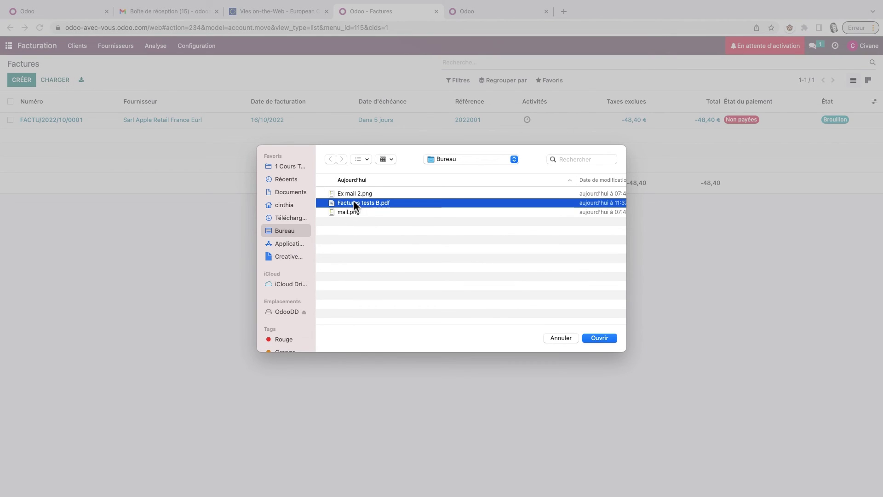
pyautogui.click(602, 338)
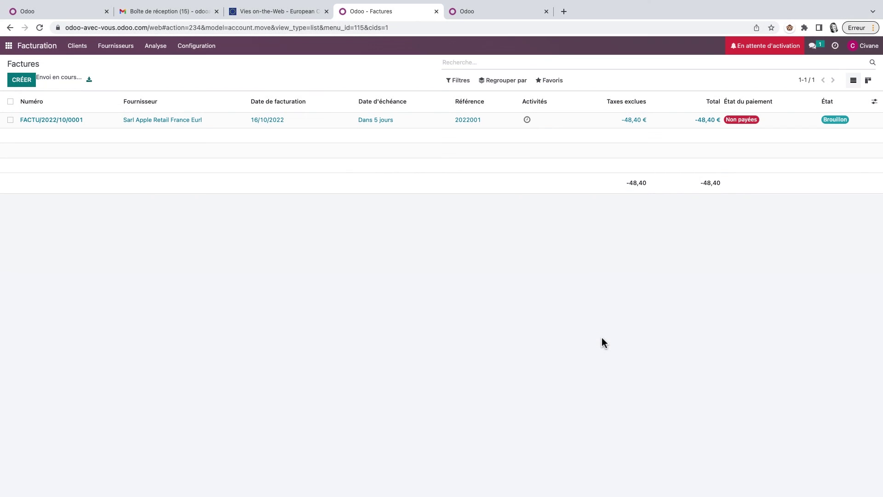